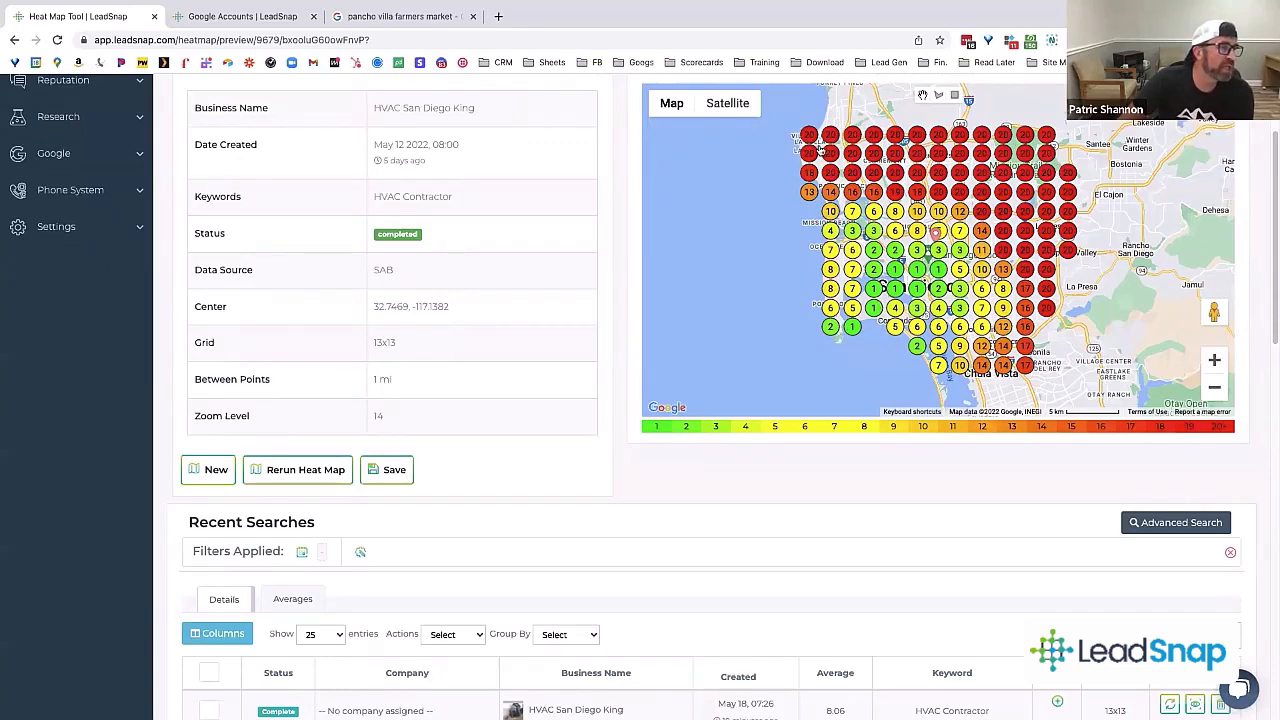
Step: Start a new heat map and choose HVAC San Diego King from the history as the place
scroll(577, 232, up, 3)
scroll(577, 232, down, 2)
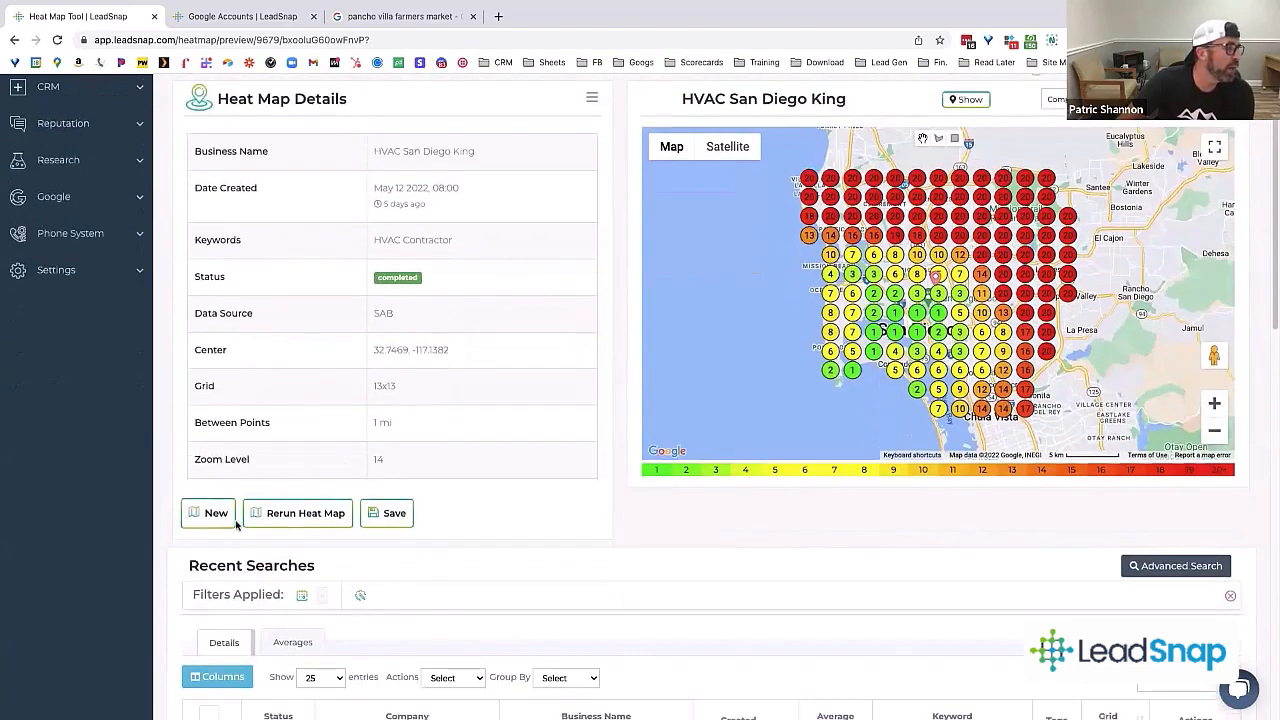
click(198, 513)
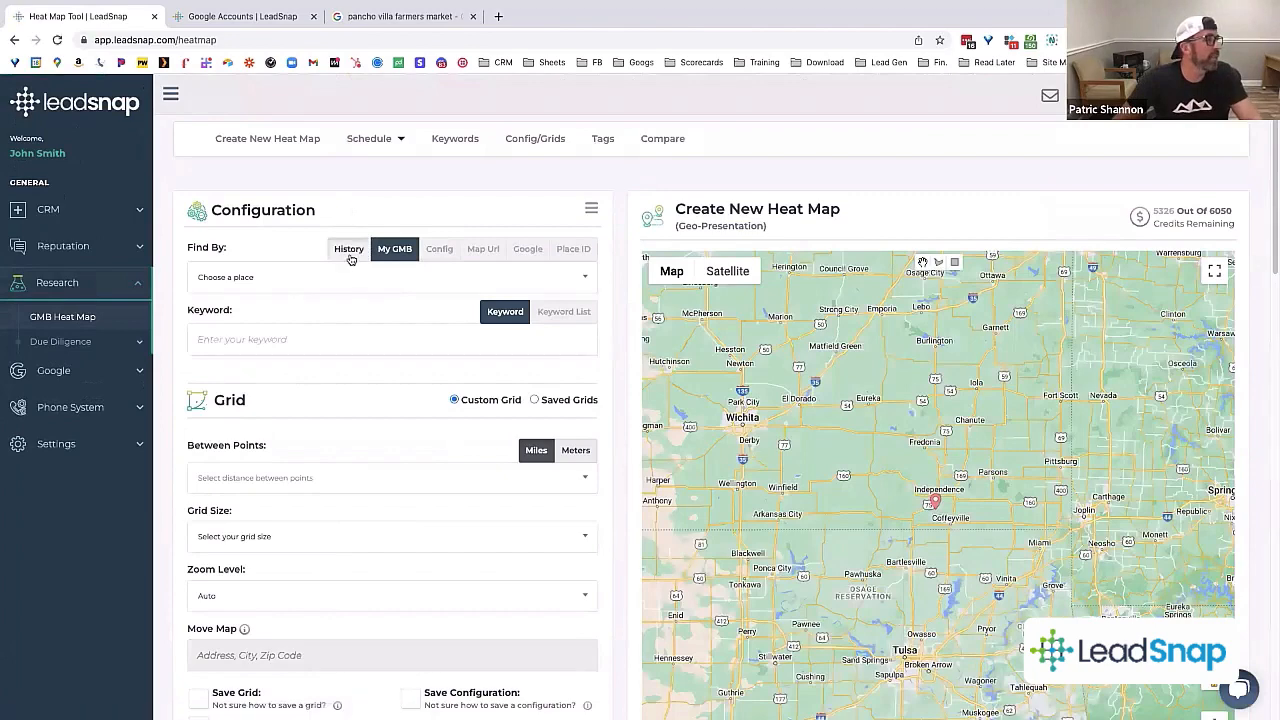
click(309, 277)
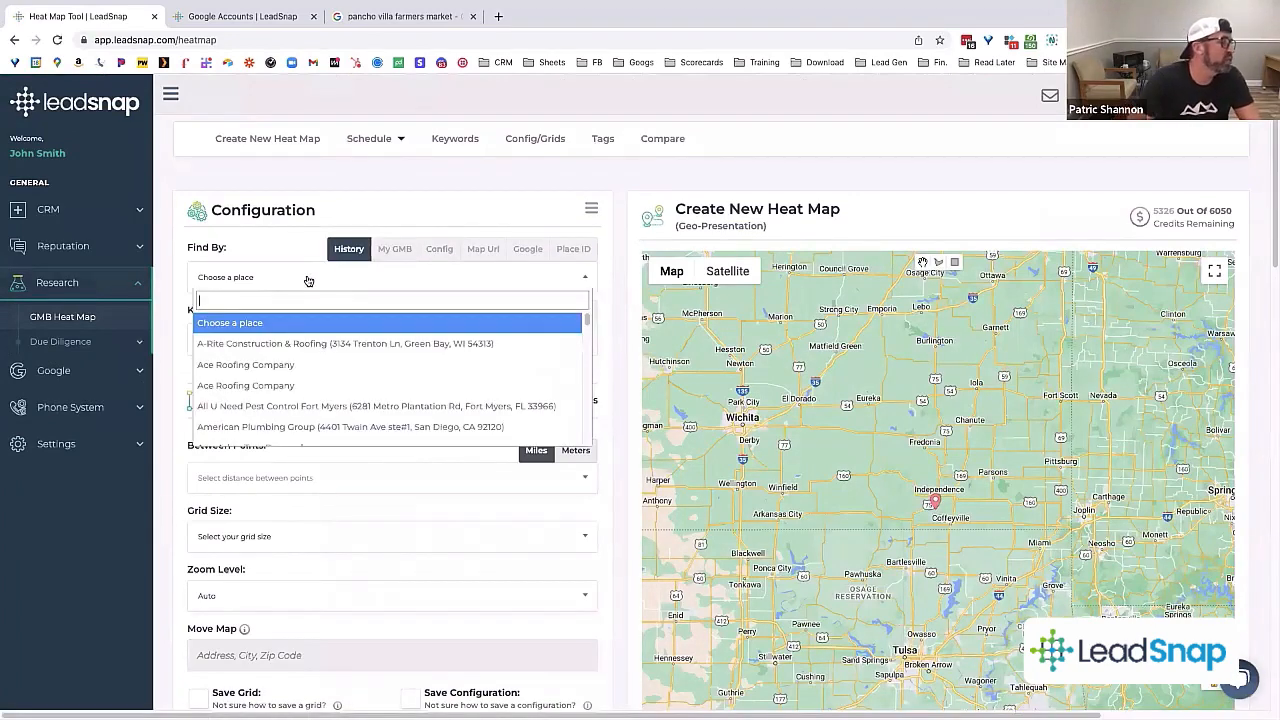
text(hva)
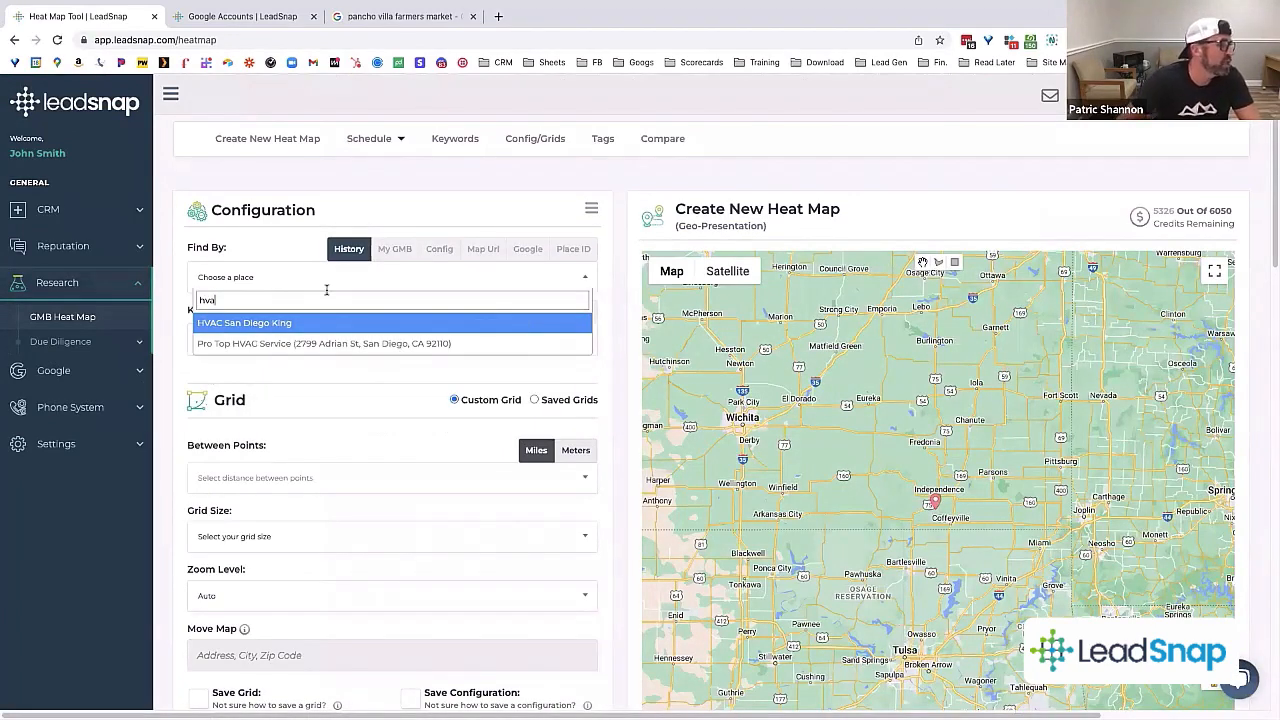
click(331, 323)
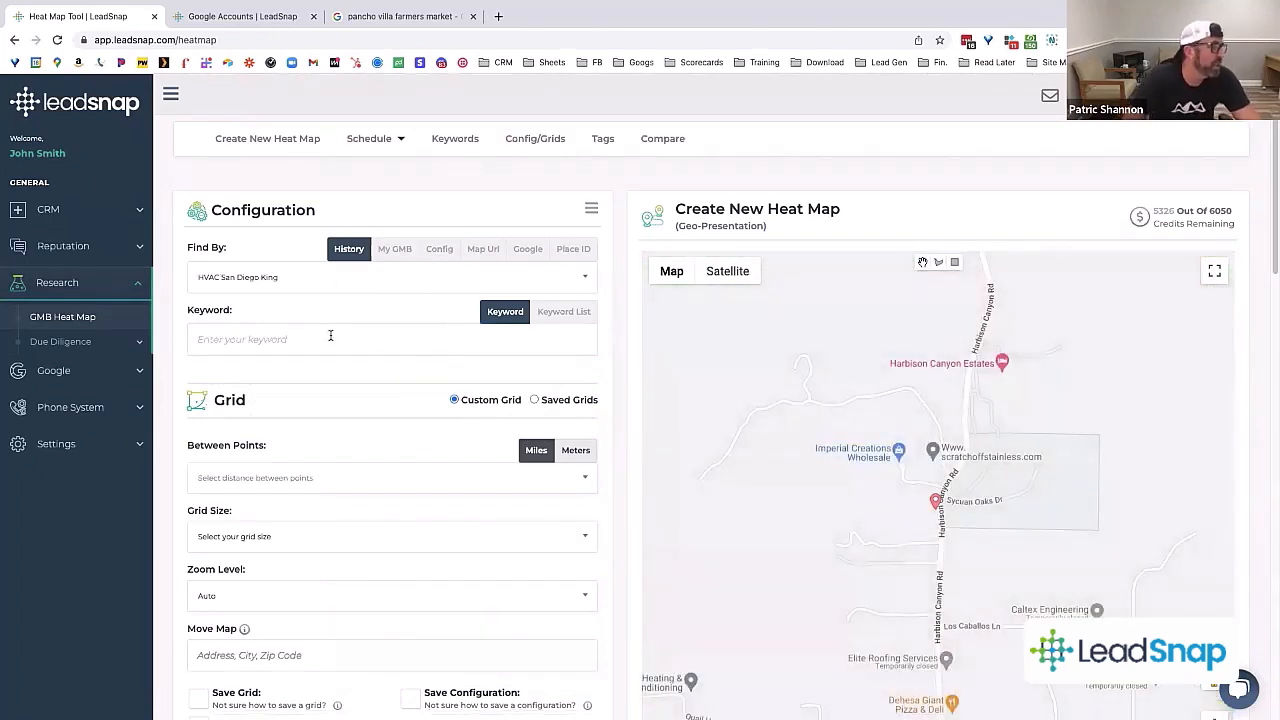
Step: Set the keyword to "Hvac contractor", the distance between points to 1 mi and the grid size to 13x13
text(Hvac contractor)
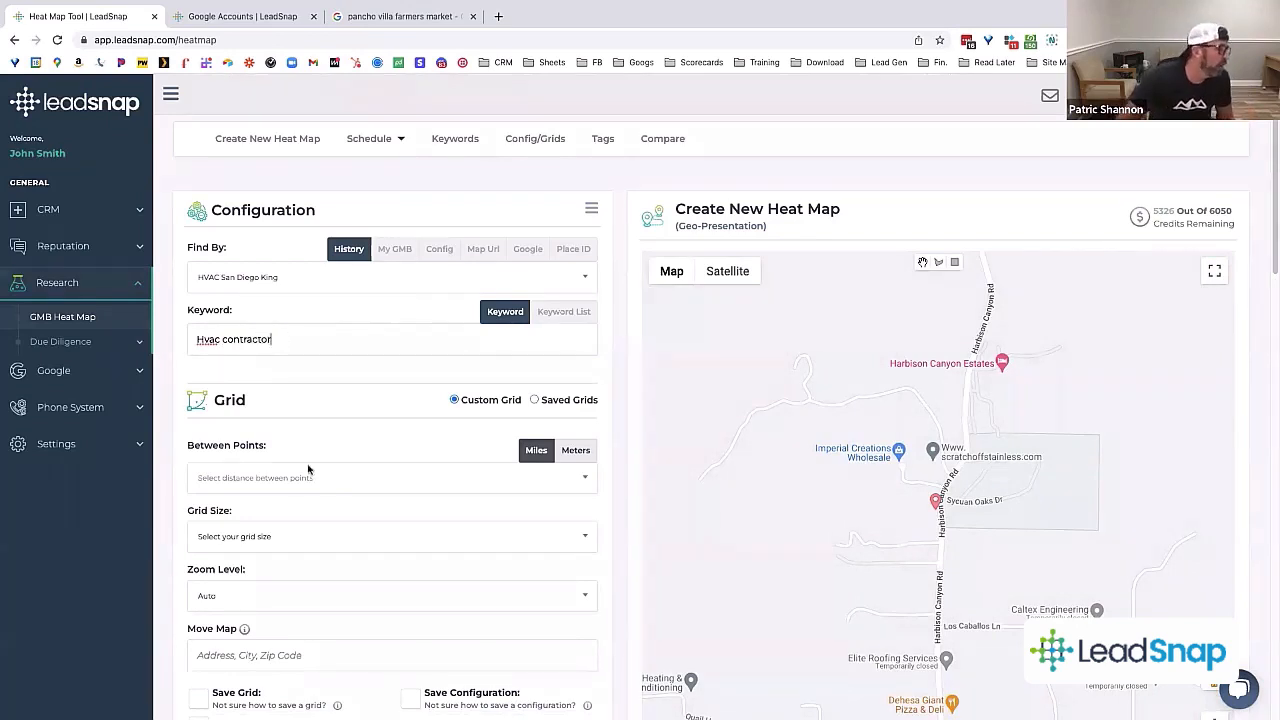
click(286, 480)
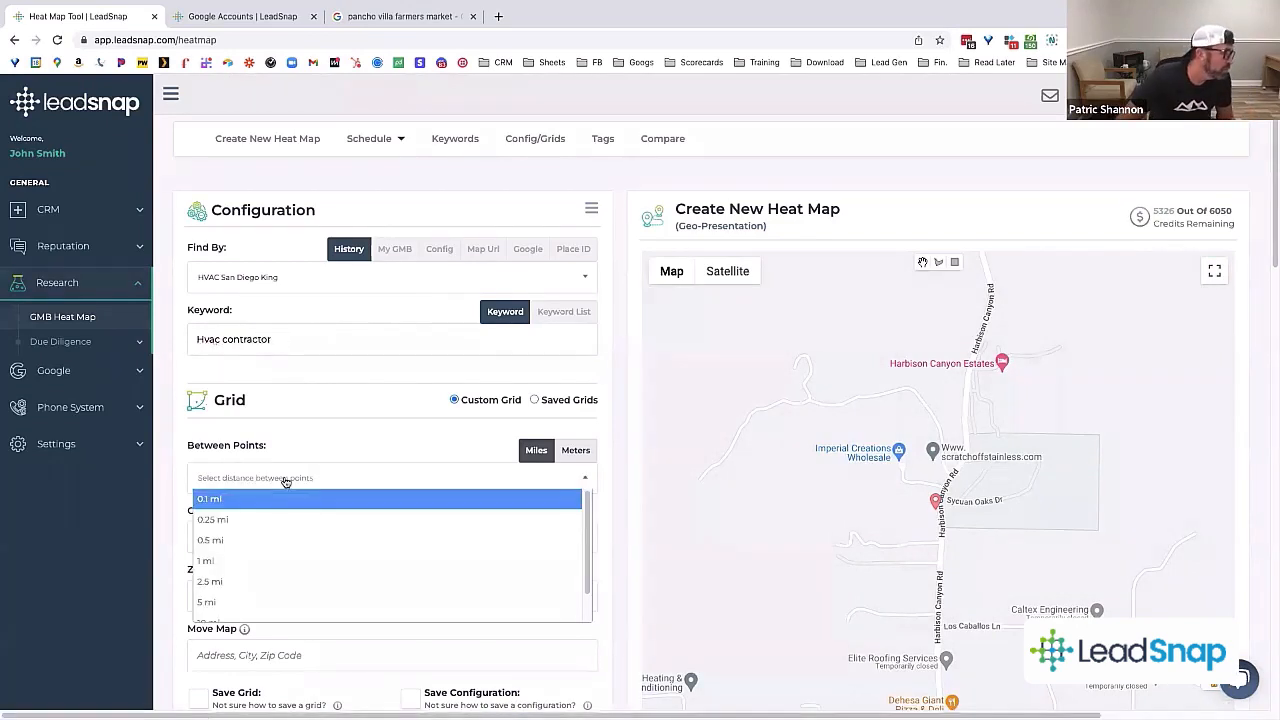
click(240, 560)
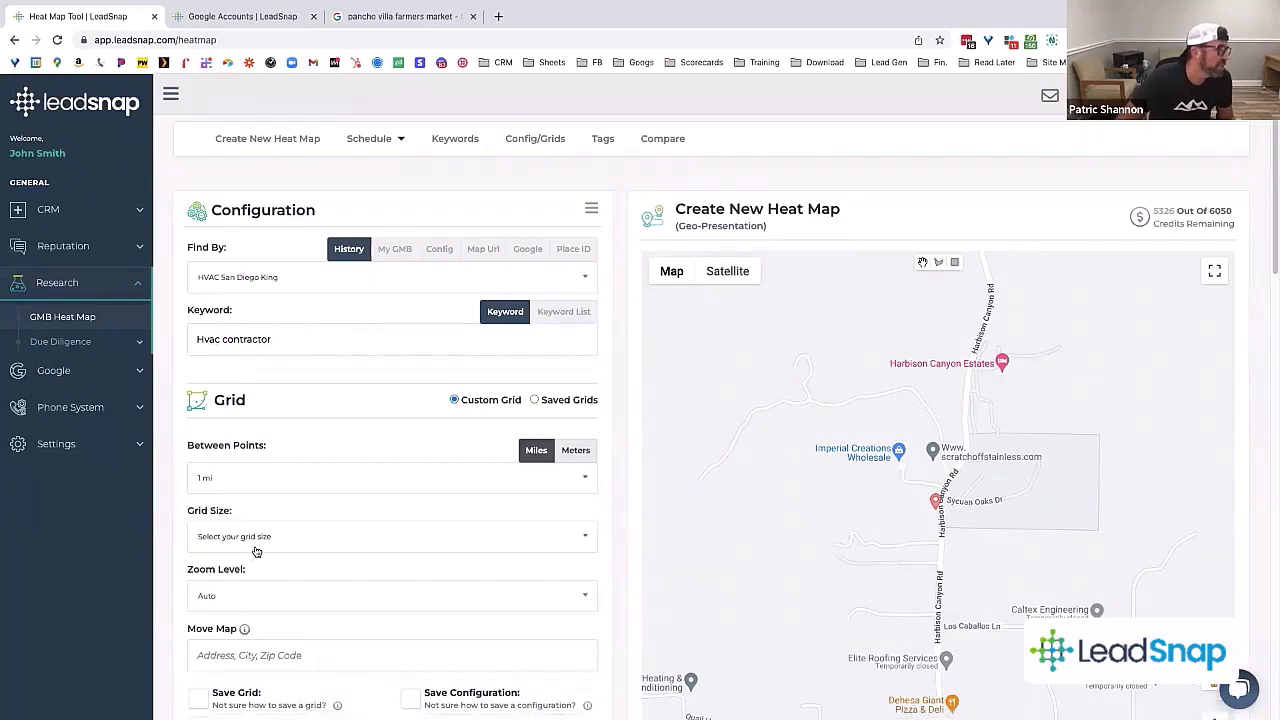
click(258, 538)
click(248, 660)
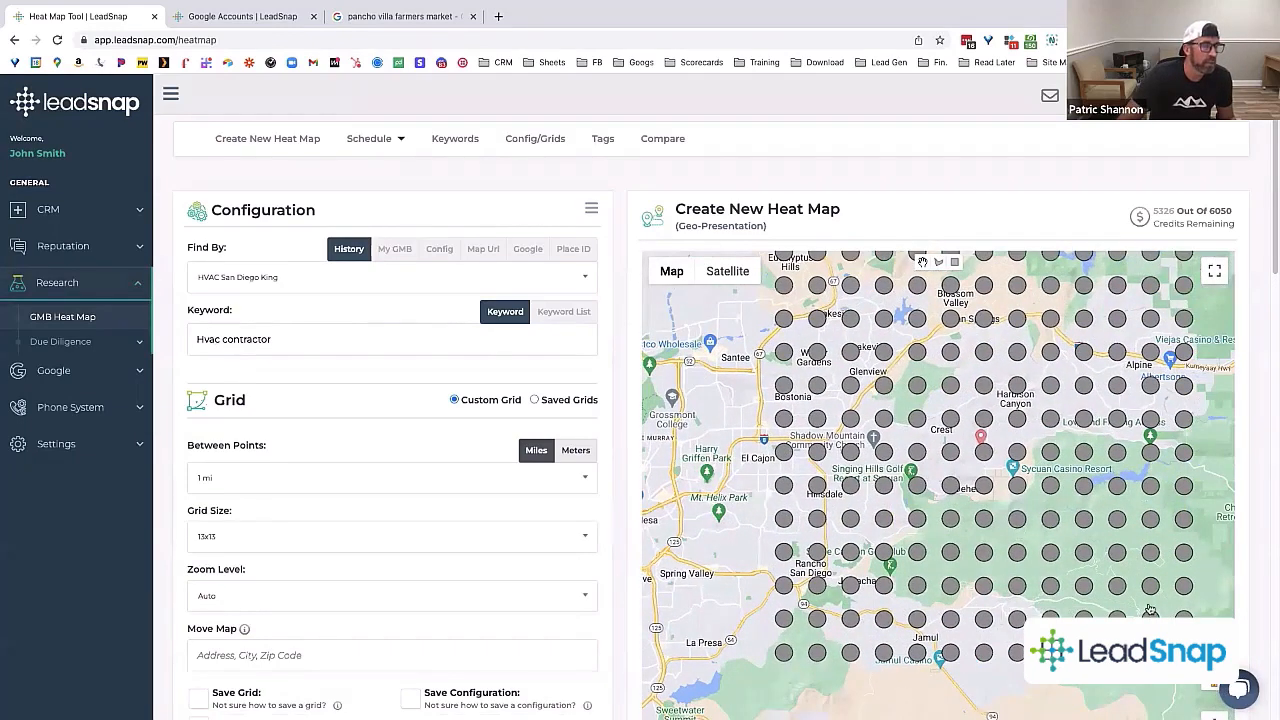
Step: Draw a rectangular grid area on the map over San Diego's Linda Vista and Clairemont Mesa neighbourhoods
scroll(938, 450, down, 2)
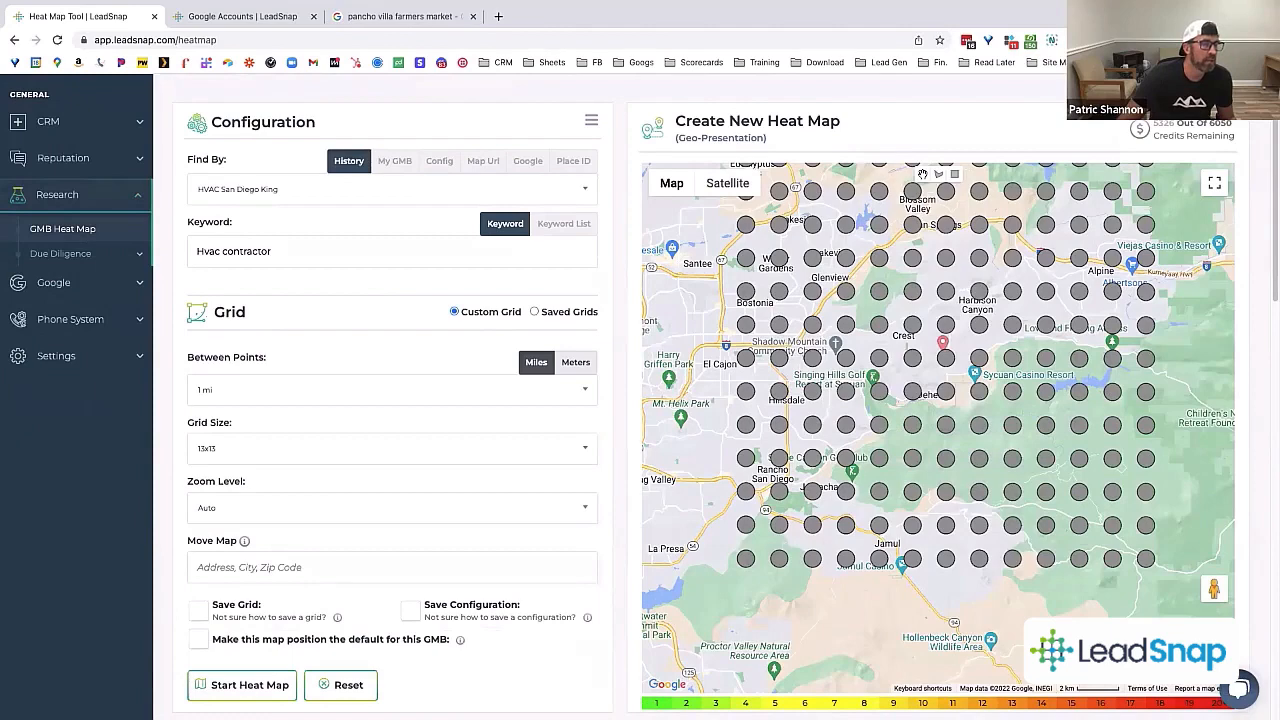
drag(884, 520, 954, 512)
drag(786, 482, 936, 474)
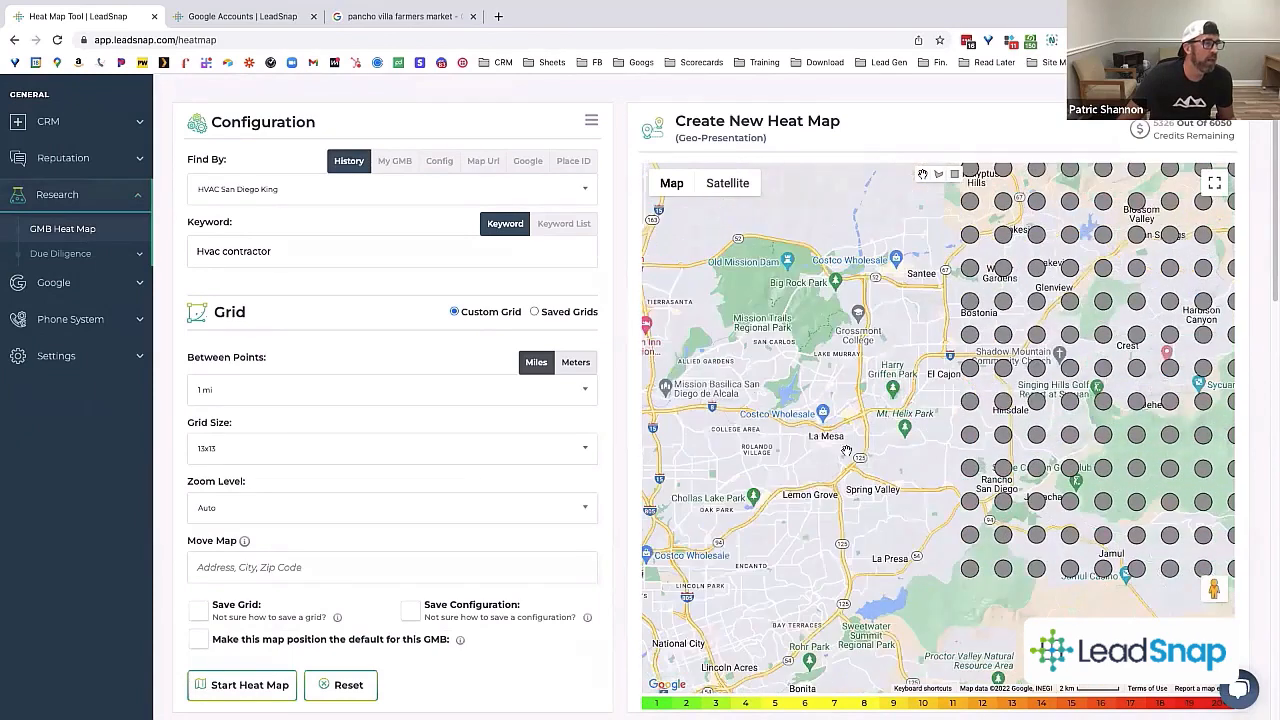
drag(832, 458, 1069, 450)
drag(852, 379, 973, 347)
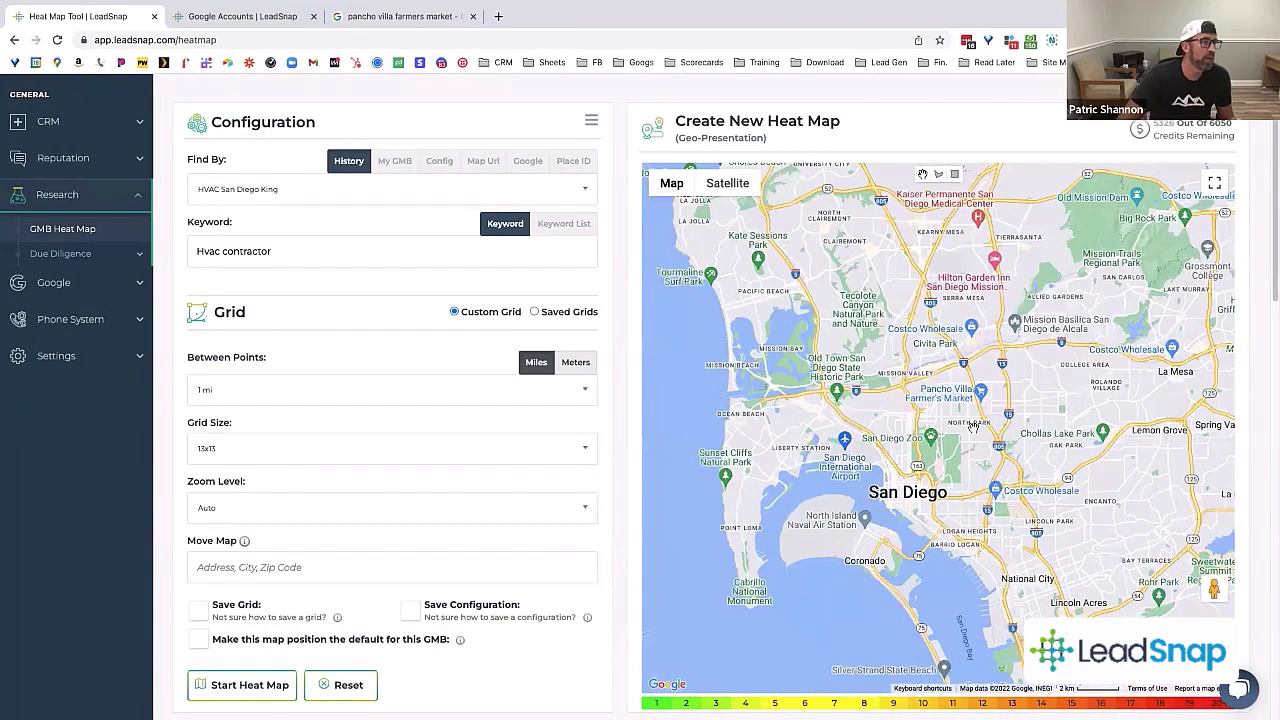
drag(1026, 504, 960, 398)
drag(1064, 564, 1035, 488)
drag(793, 209, 806, 303)
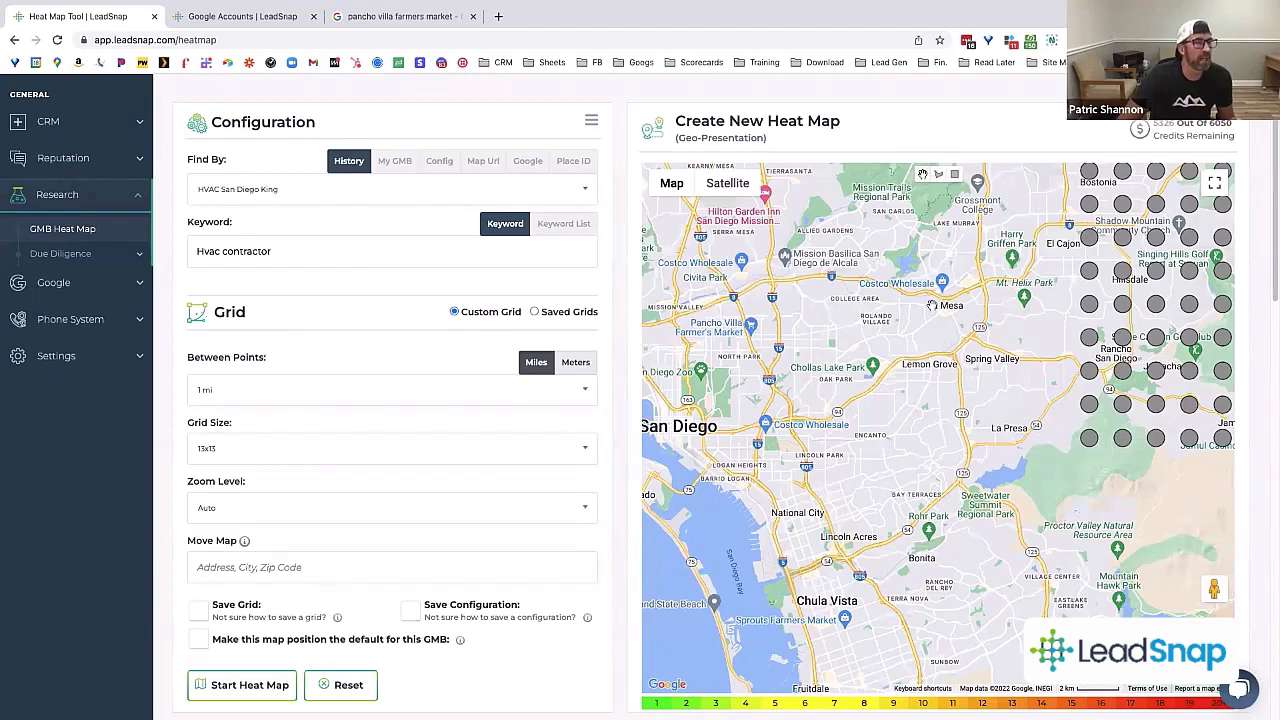
drag(718, 432, 898, 401)
drag(1178, 166, 1045, 299)
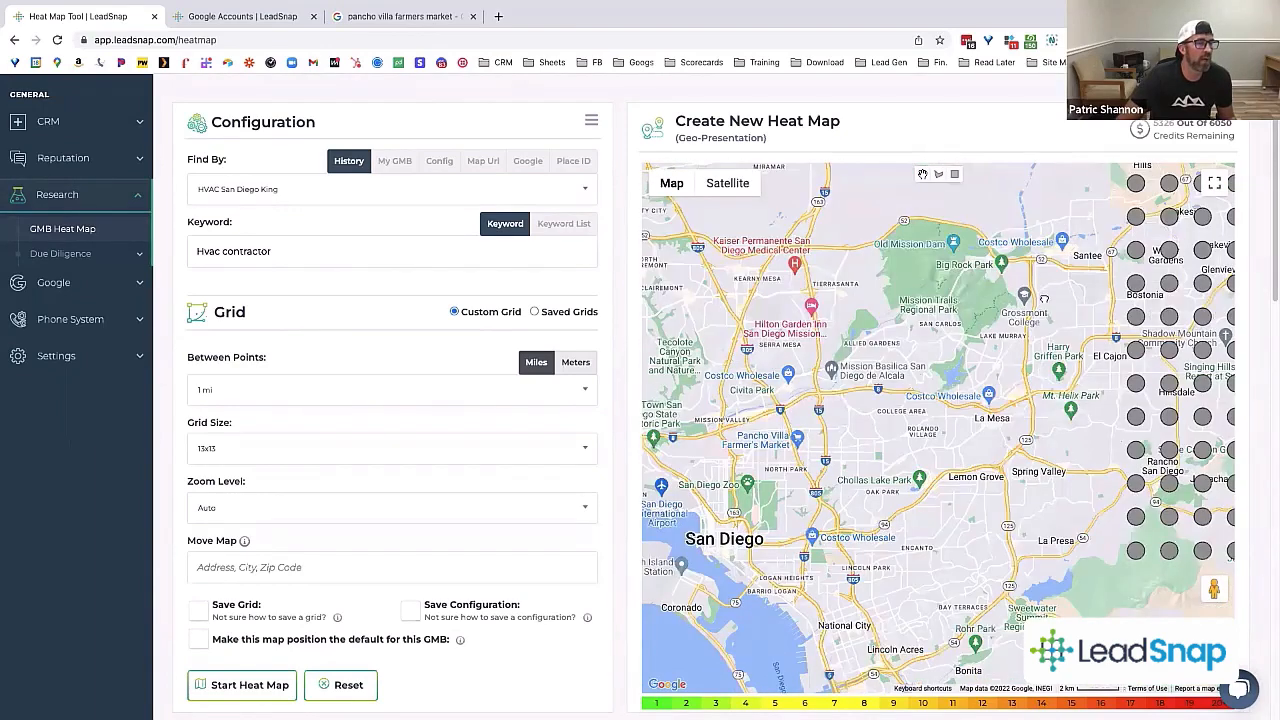
drag(1046, 632, 1140, 502)
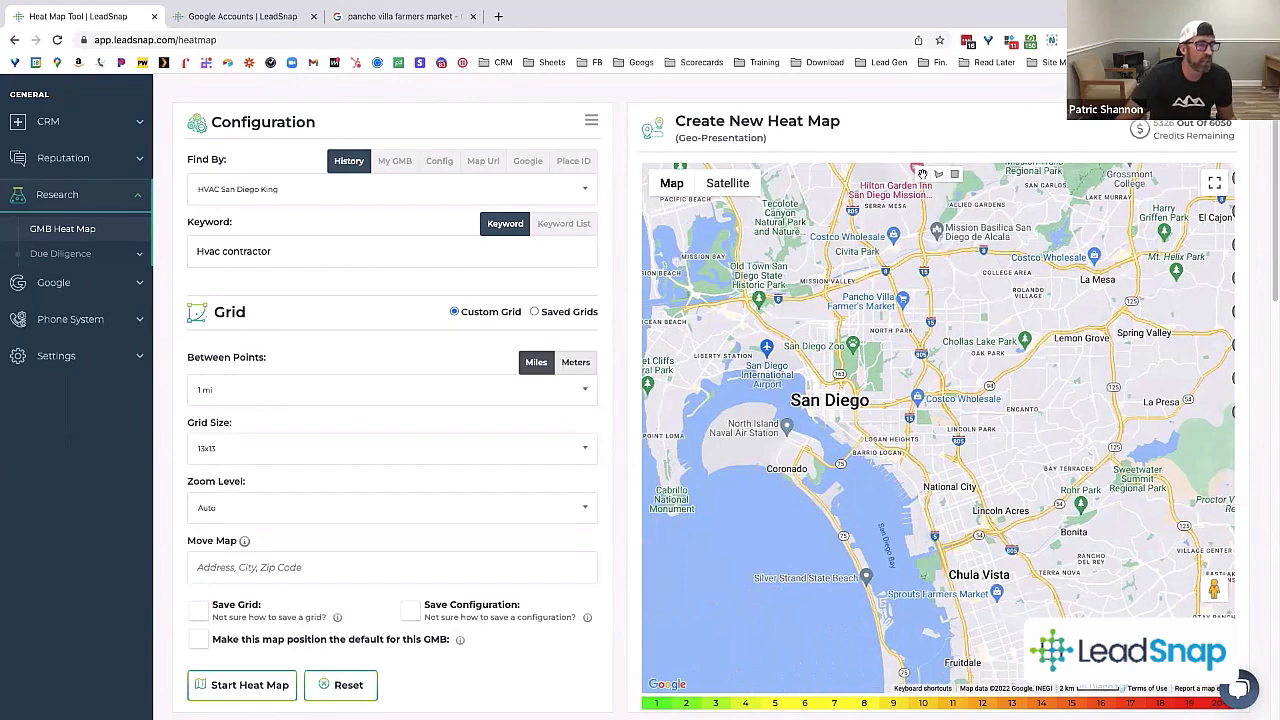
drag(764, 302, 778, 356)
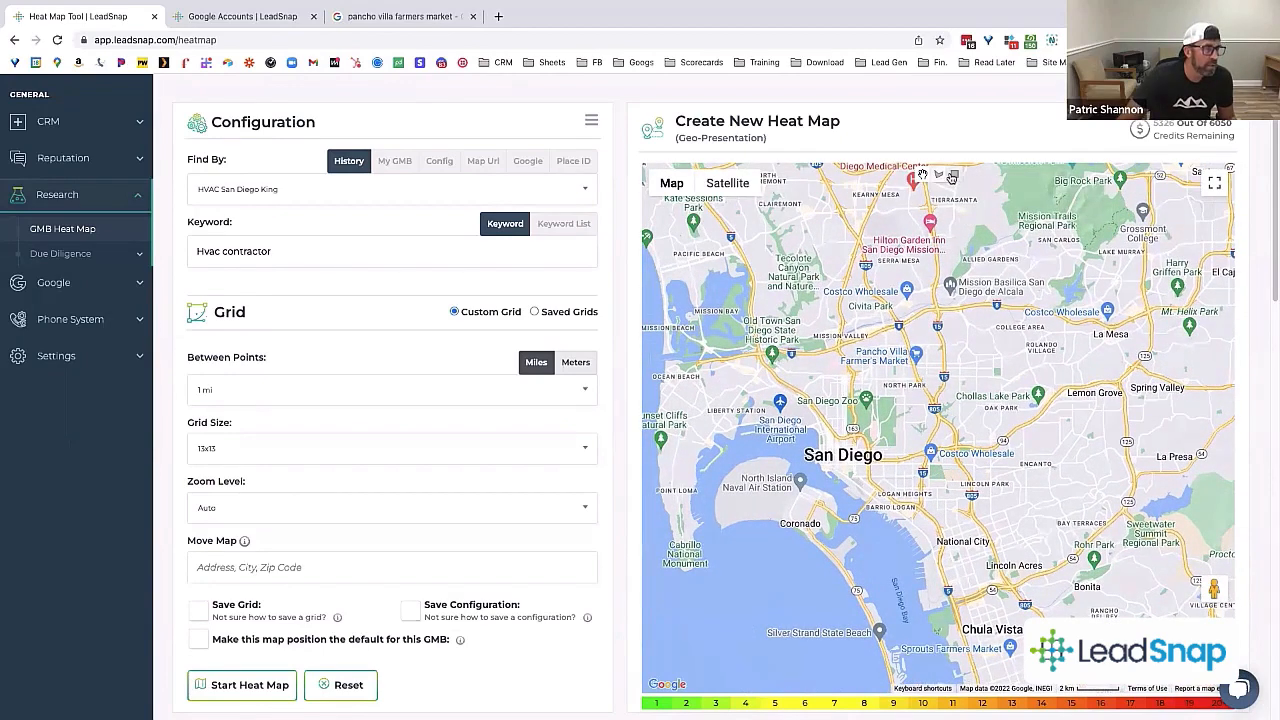
click(954, 174)
drag(782, 234, 852, 292)
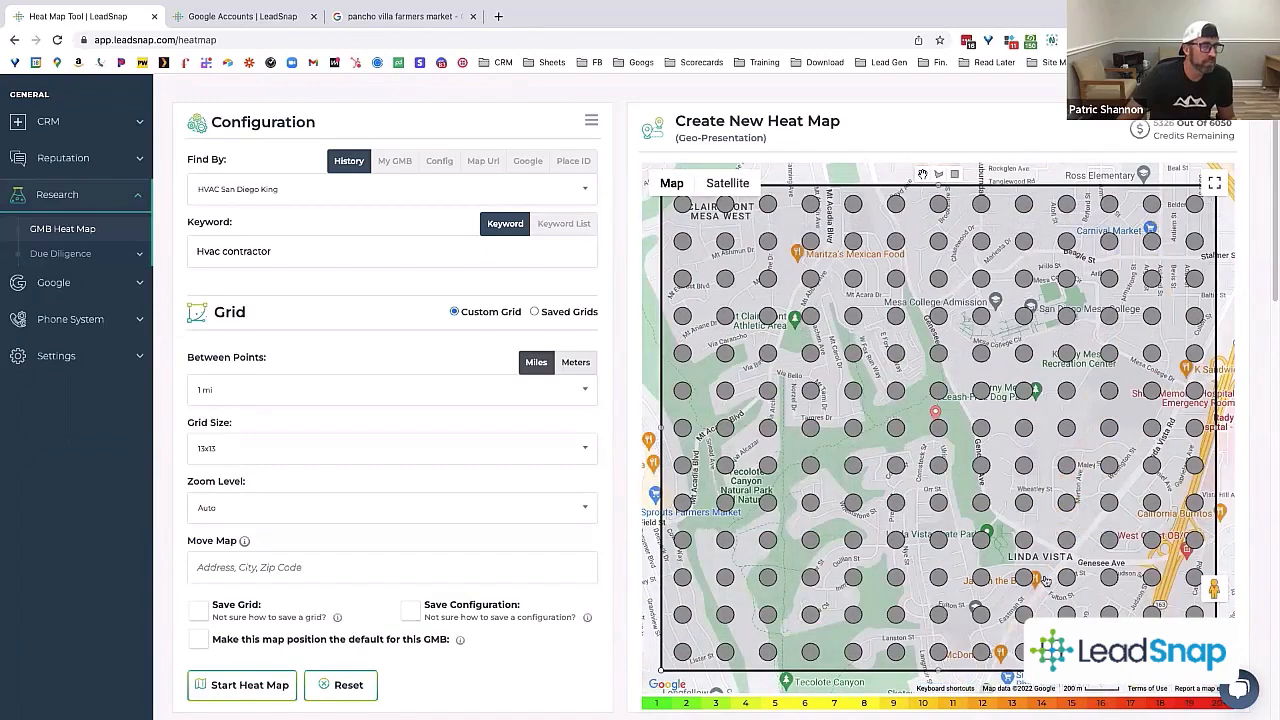
Step: Try to reposition the drawn rectangular grid area on the map
drag(998, 484, 1131, 338)
drag(878, 611, 876, 515)
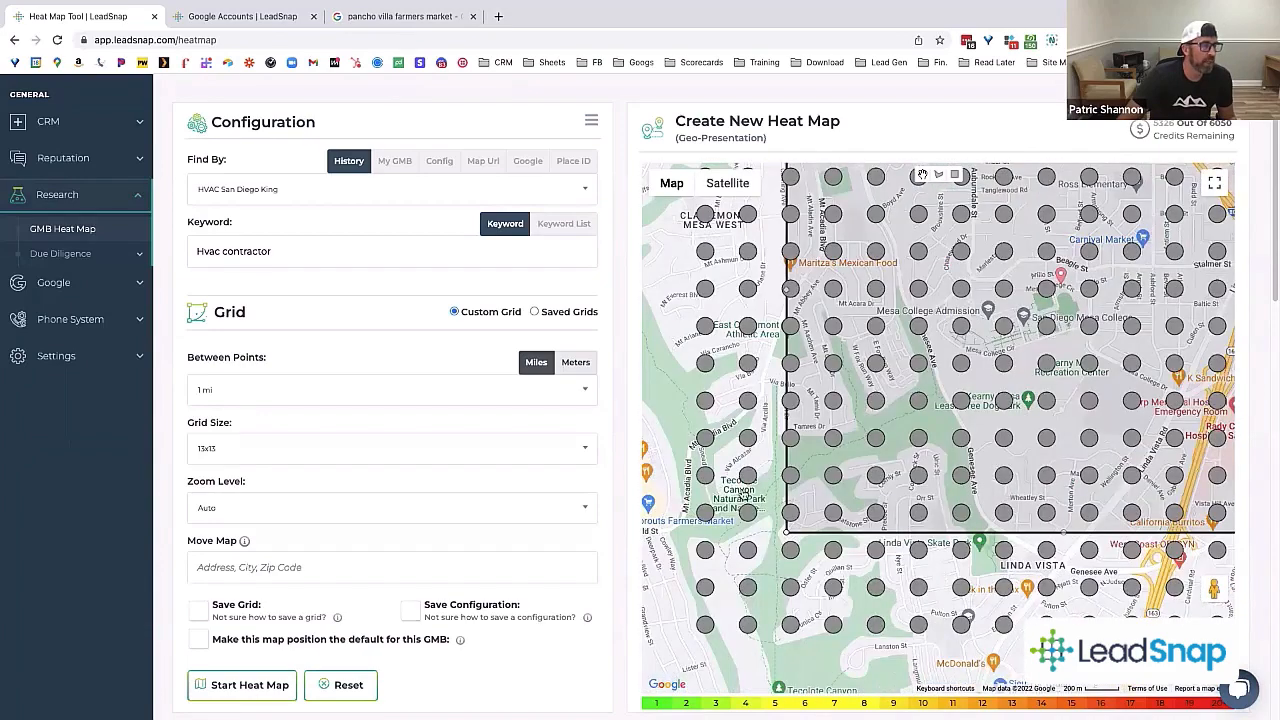
scroll(840, 476, down, 2)
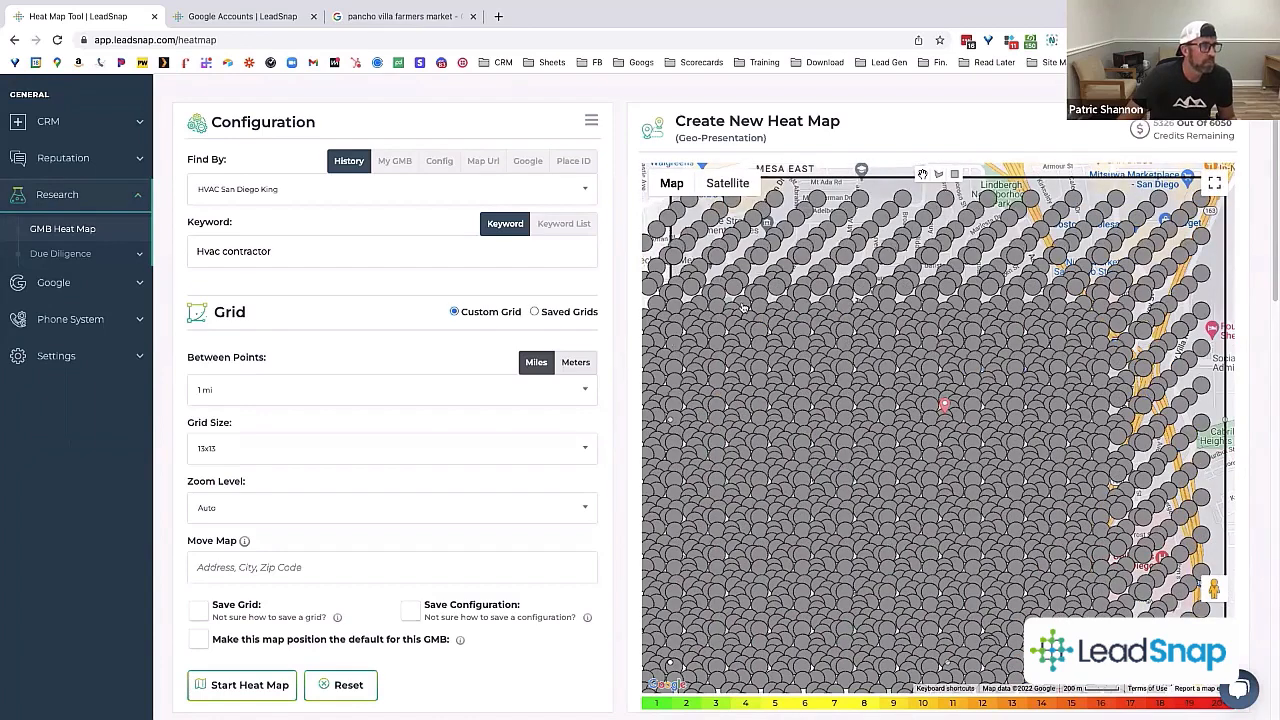
Step: Reload the heat map form, choose HVAC San Diego King from the history and enter "HVAC contractor" as the keyword
click(59, 40)
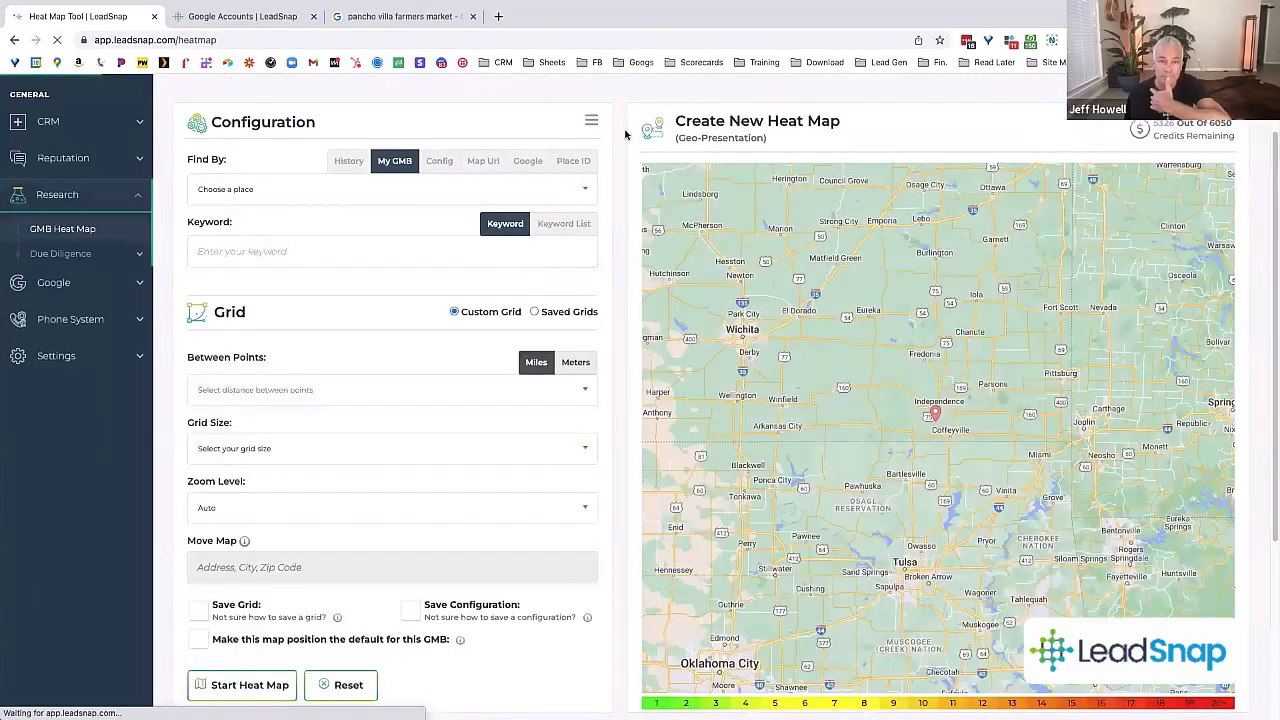
click(350, 170)
click(265, 188)
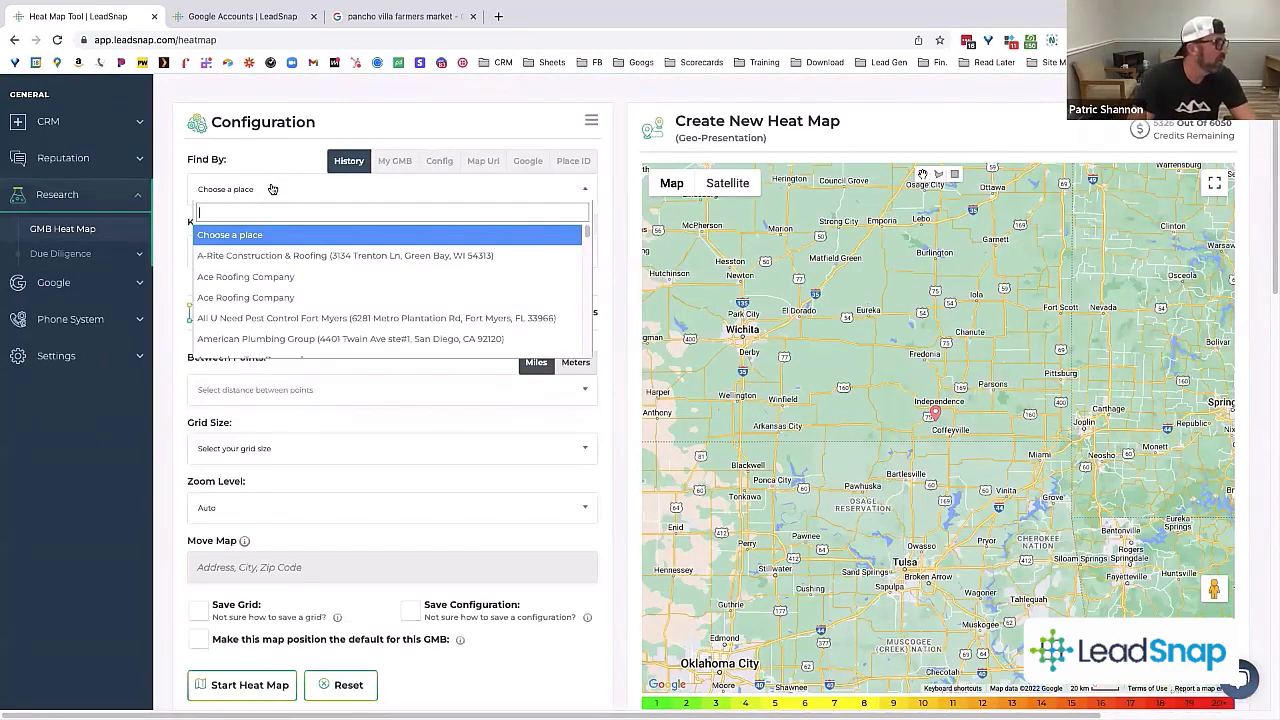
text(hvac)
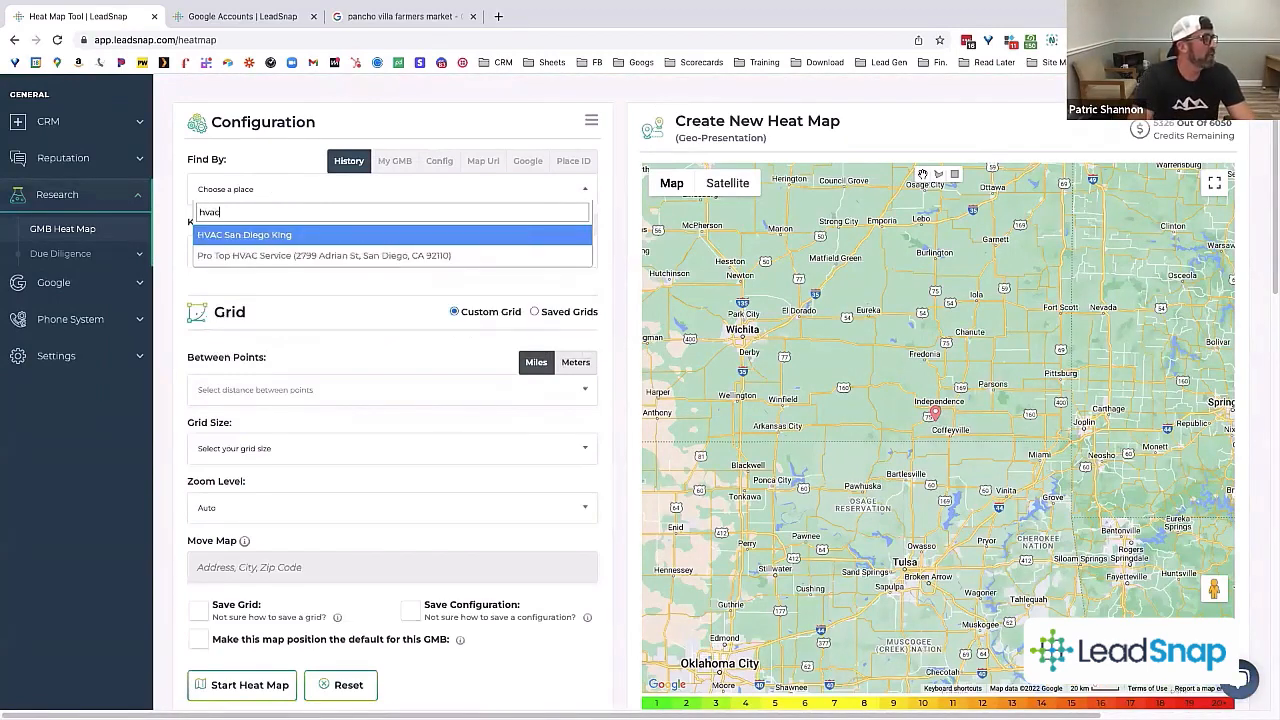
click(308, 236)
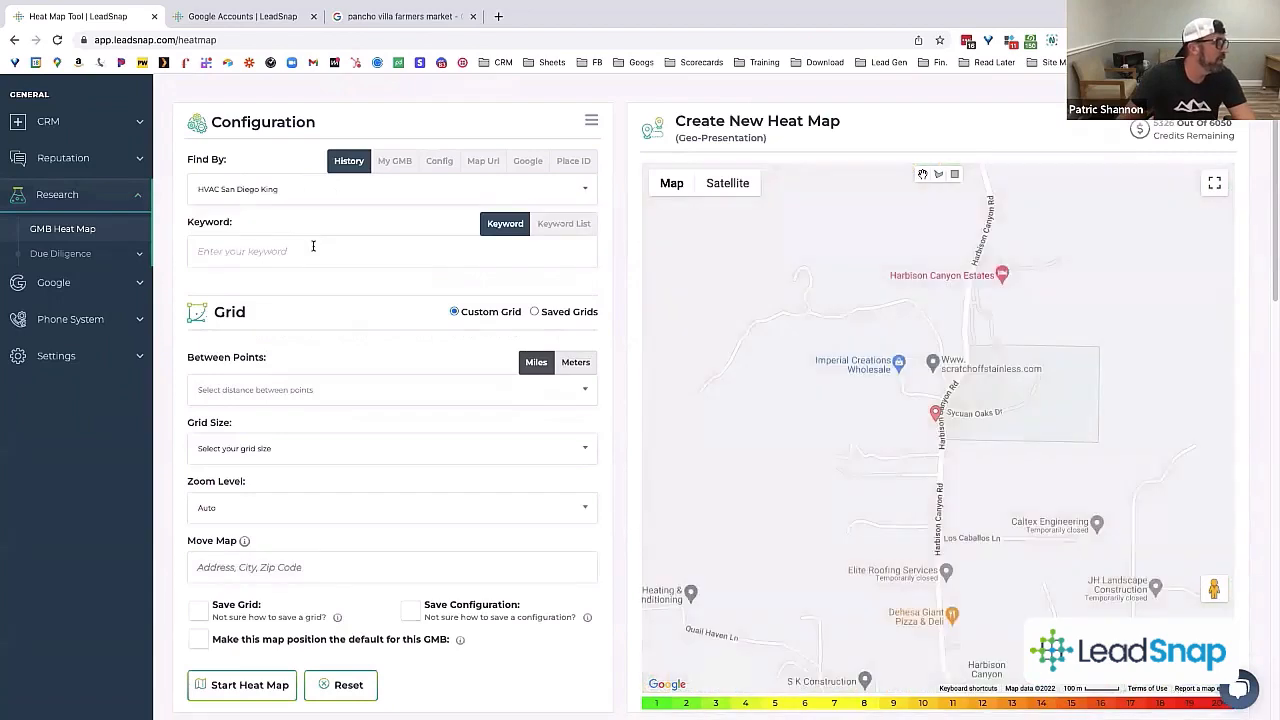
text(HVAC contractor)
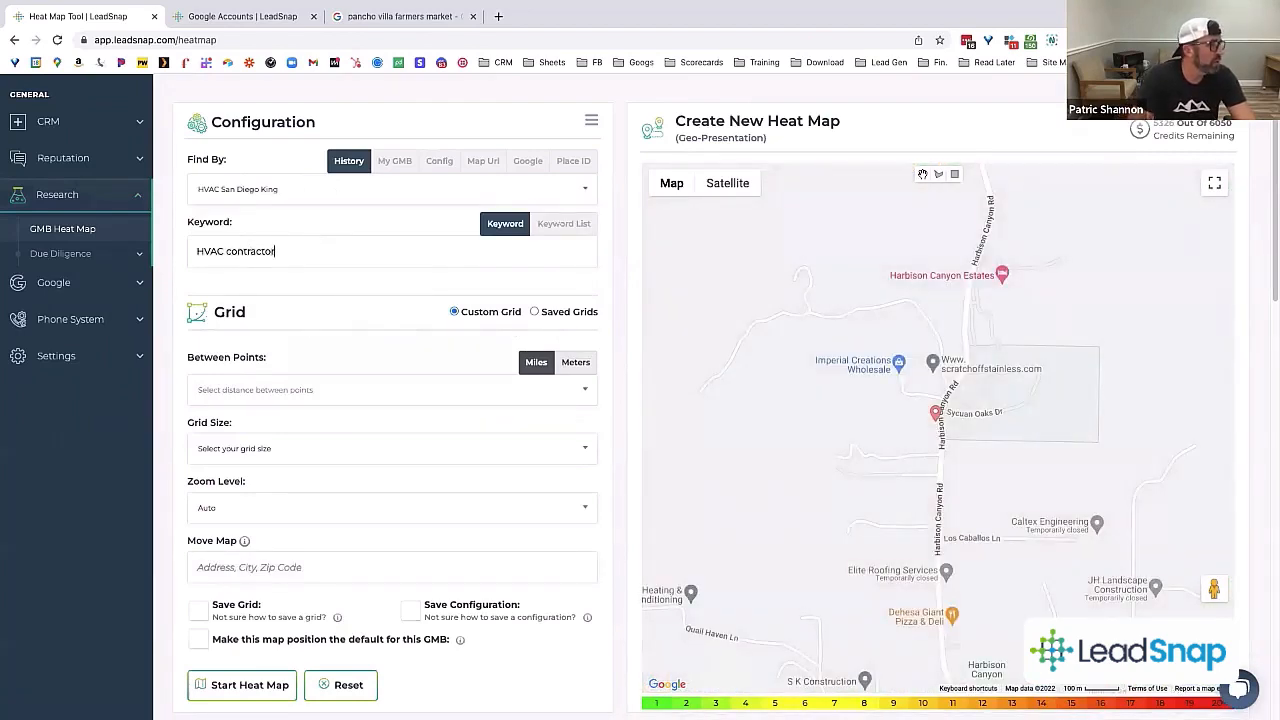
Step: Set the distance between points to 0.1 mi and the grid size to 13x13
click(302, 388)
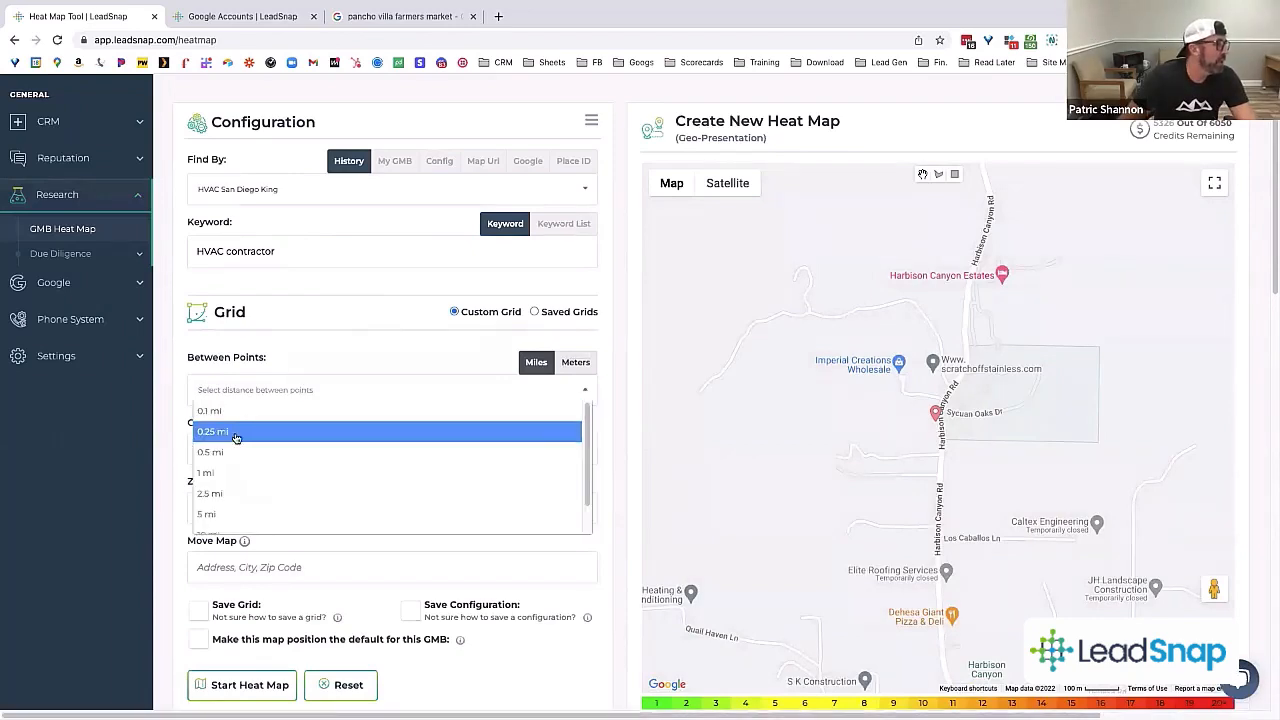
click(245, 410)
click(248, 449)
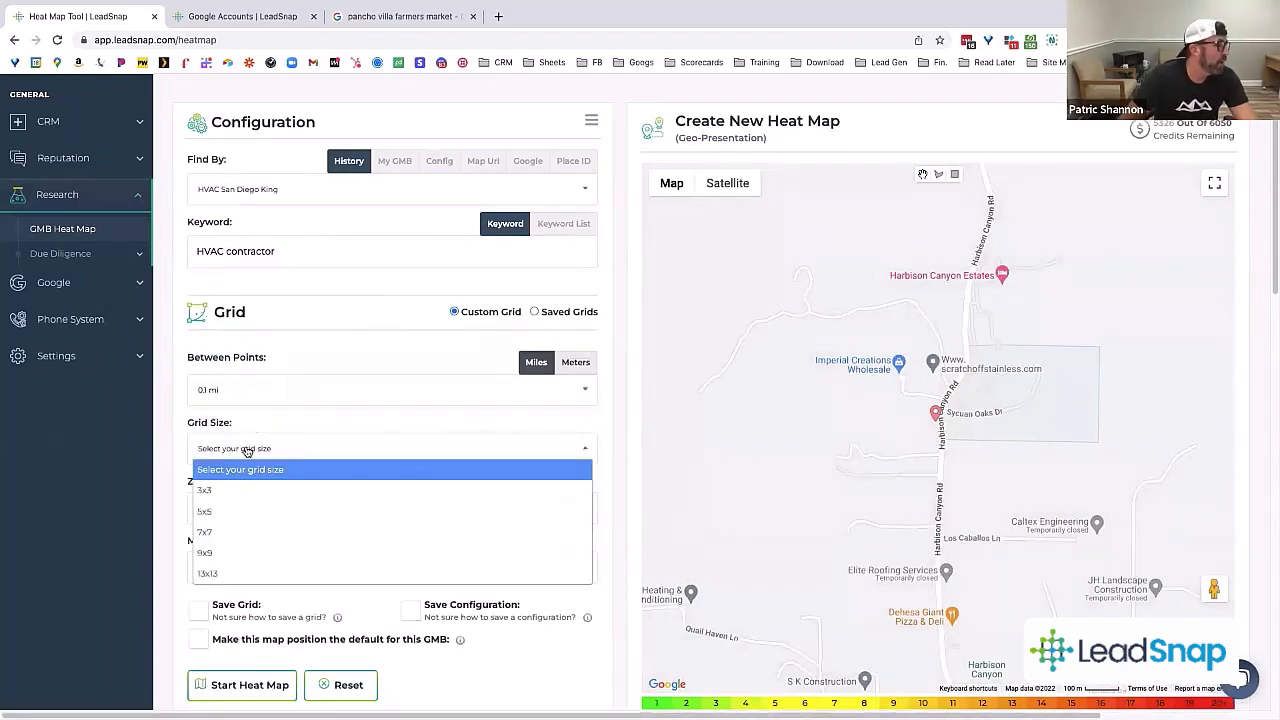
click(240, 574)
Step: Change the distance between points to 0.25 mi
drag(694, 503, 1040, 400)
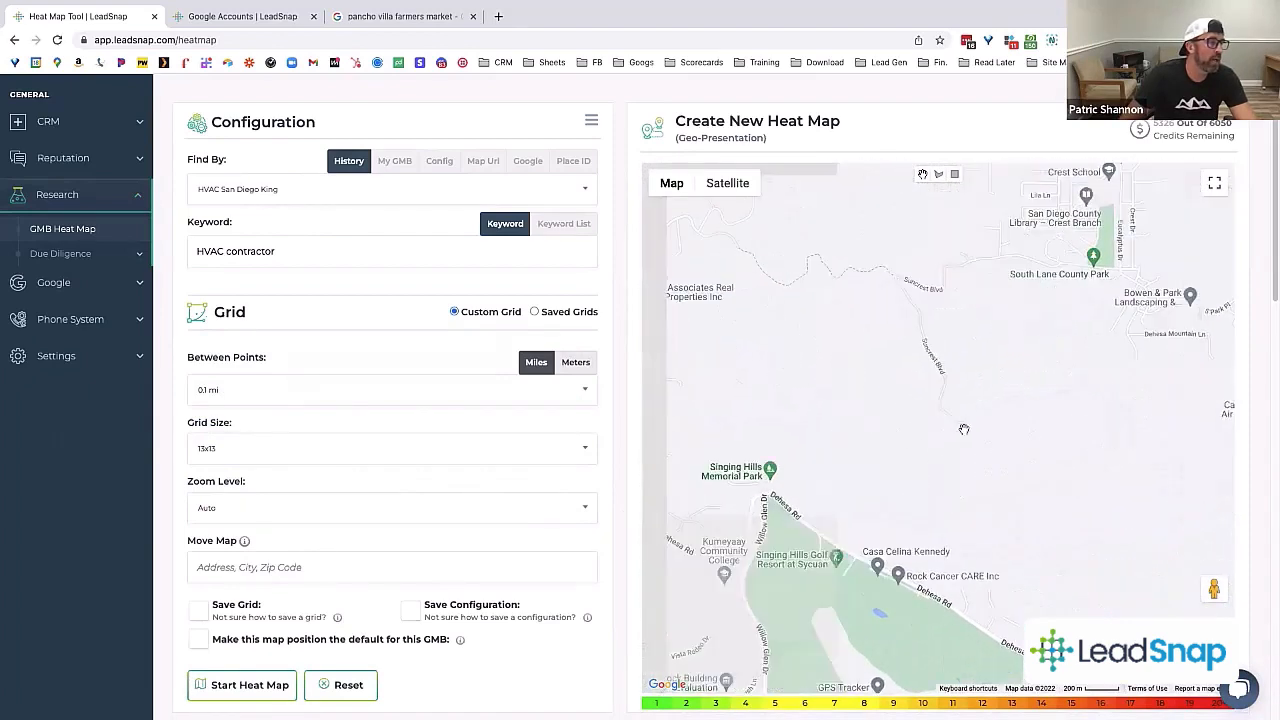
drag(700, 420, 1066, 411)
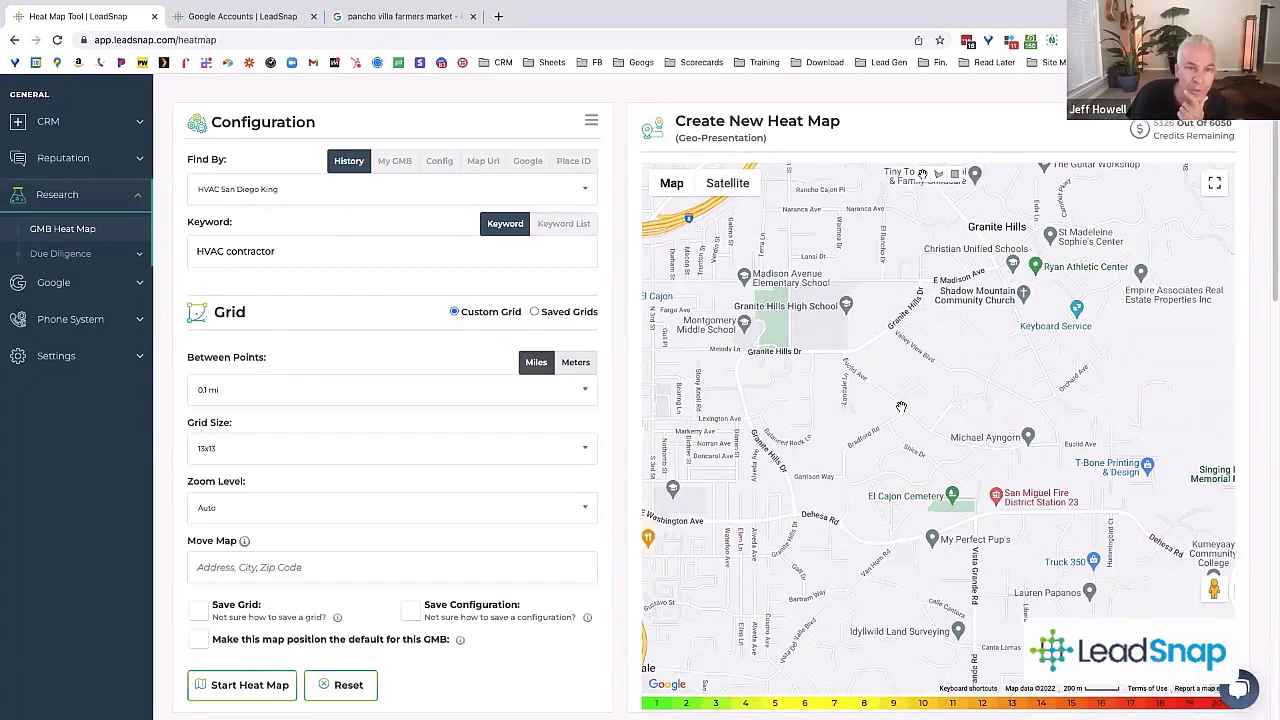
click(294, 398)
click(285, 430)
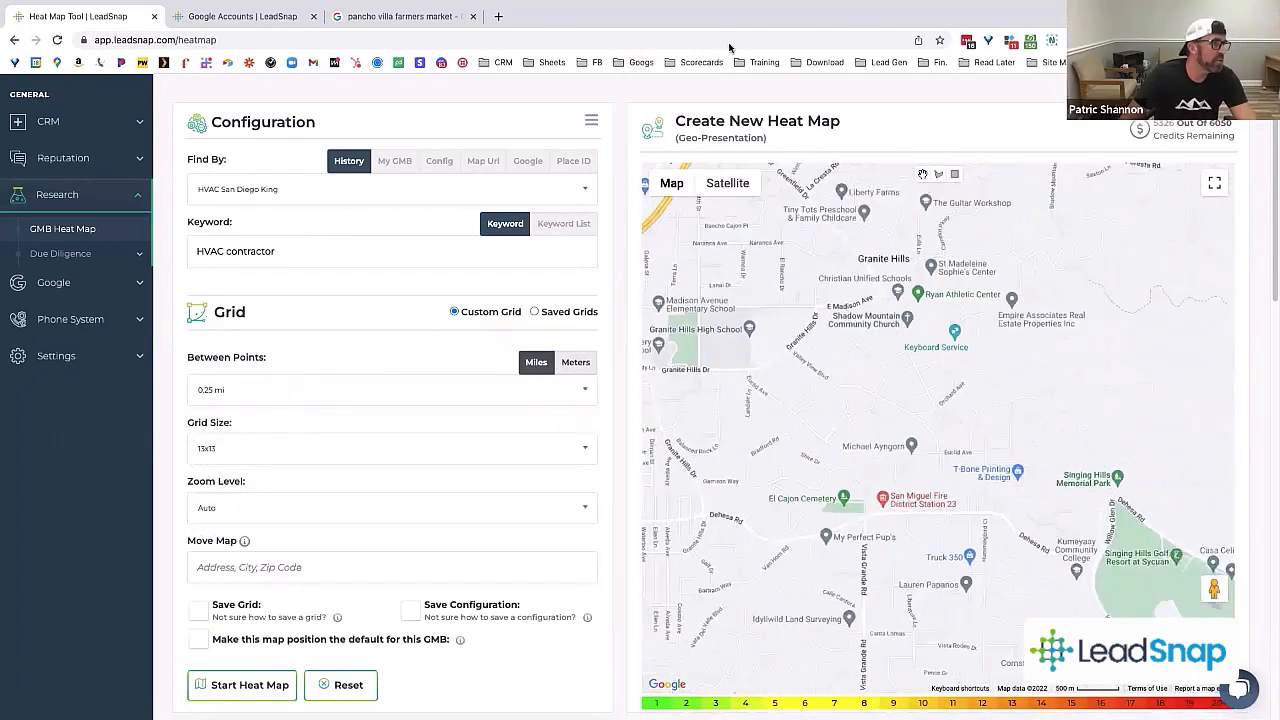
Step: Examine the map westward from the El Cajon area to the San Diego coast at Point Loma
drag(686, 390, 1150, 330)
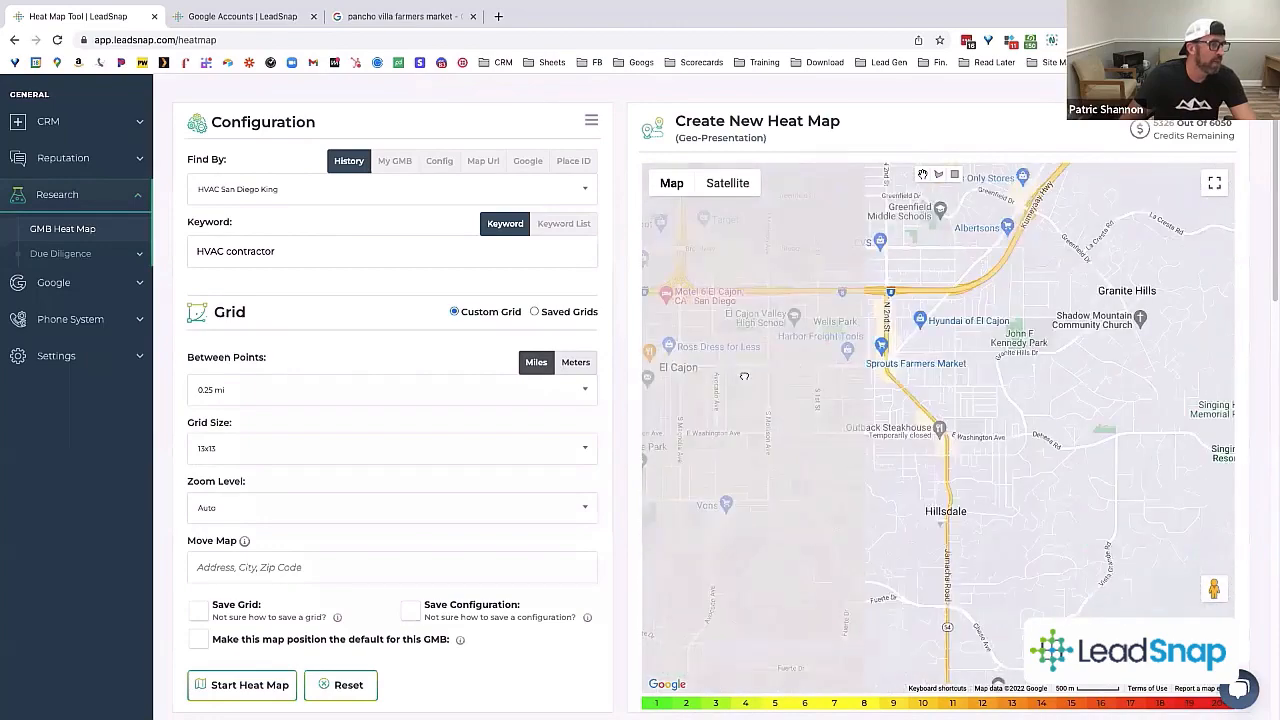
drag(700, 320, 903, 286)
drag(760, 300, 950, 290)
drag(716, 399, 869, 371)
drag(700, 370, 900, 330)
drag(720, 340, 880, 300)
drag(730, 260, 890, 225)
drag(1000, 430, 880, 223)
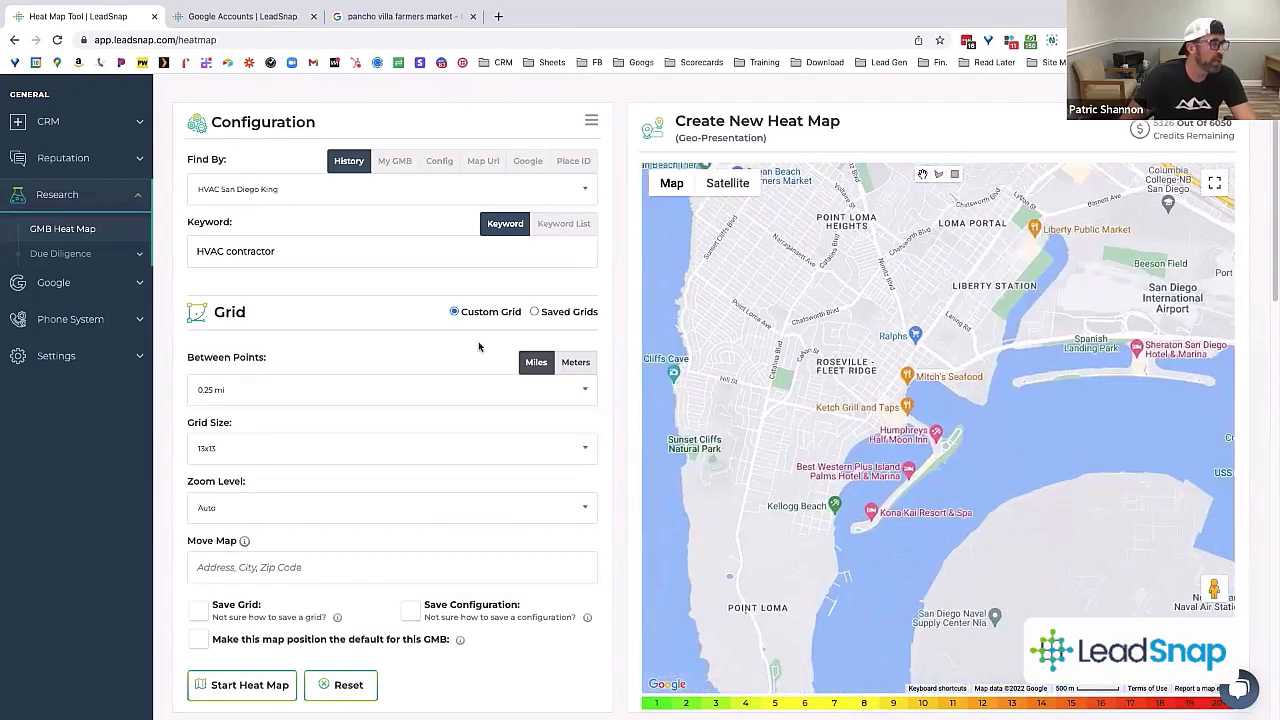
Step: Set the distance between points to 2.5 mi and check how the grid covers the San Diego area
click(388, 390)
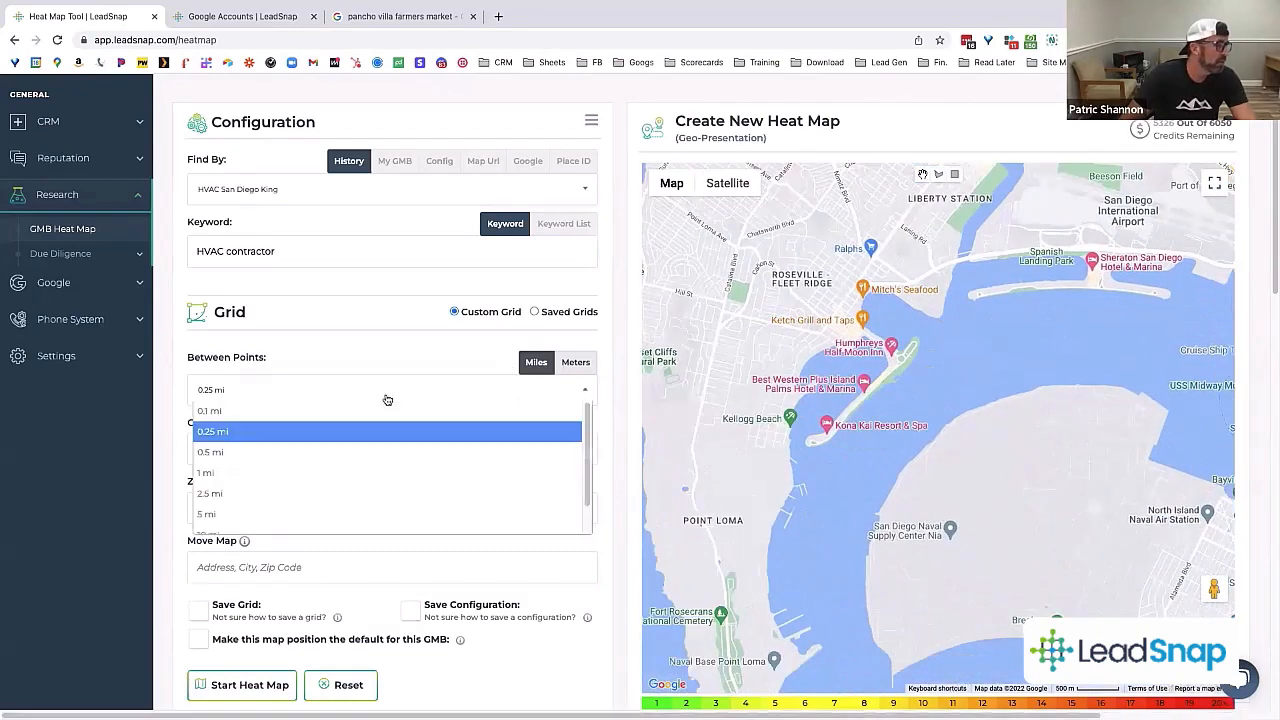
click(286, 493)
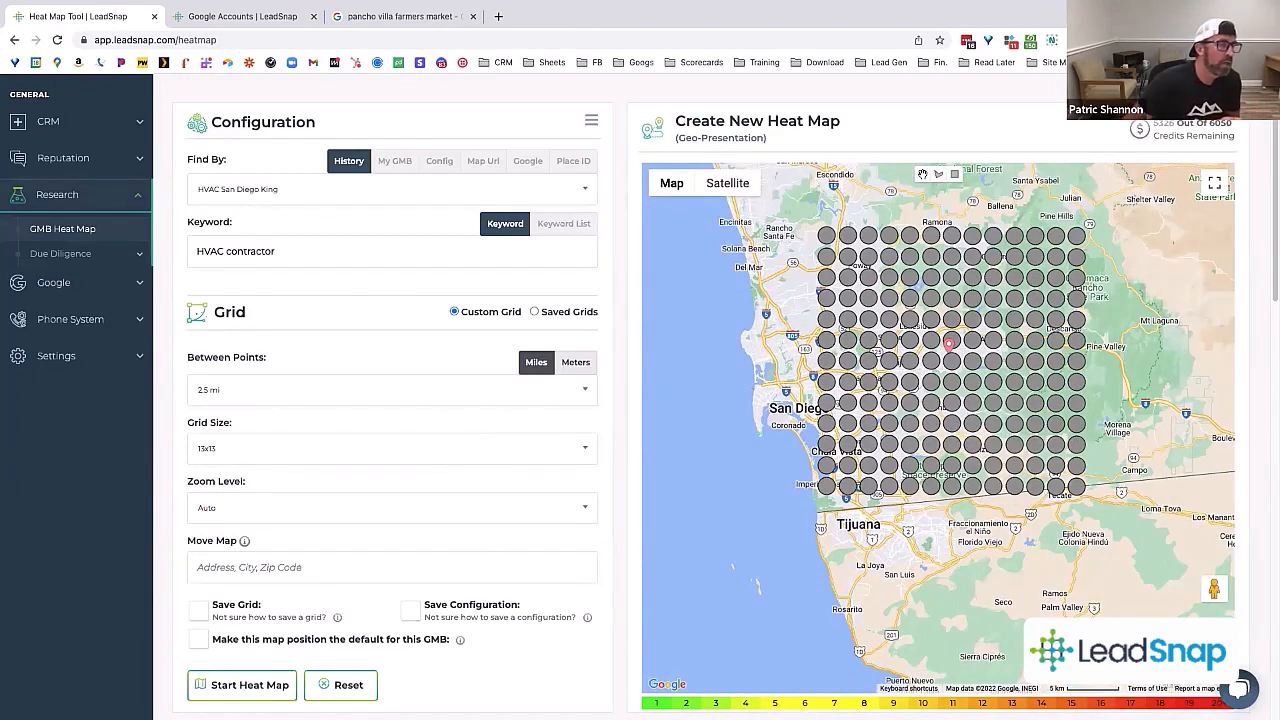
scroll(936, 429, up, 1)
drag(773, 416, 1040, 430)
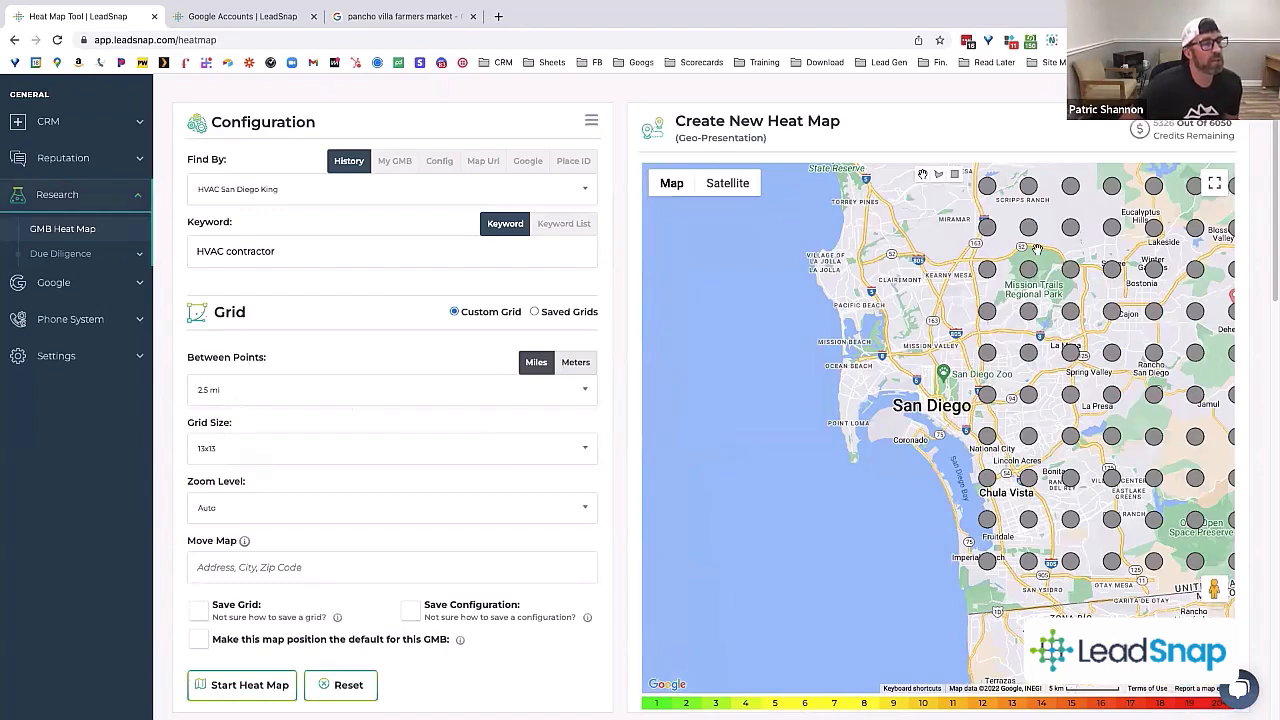
drag(998, 307, 915, 383)
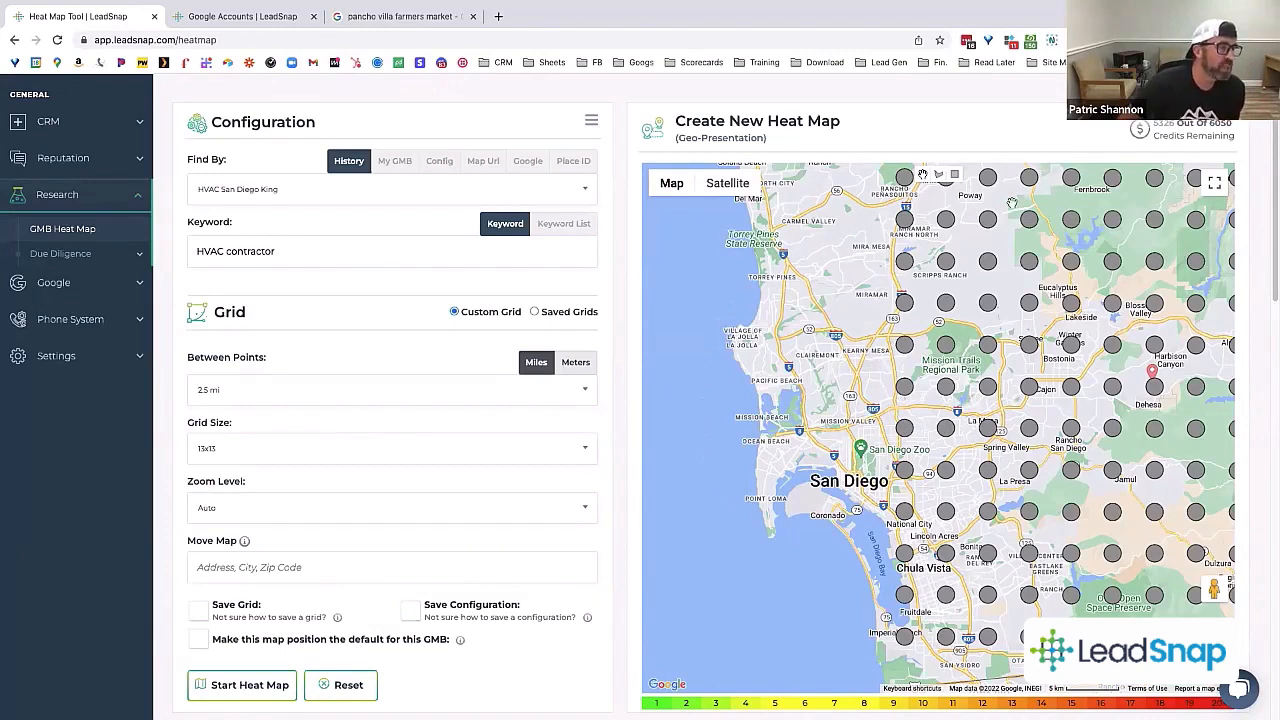
Step: Draw a closed polygon for the grid around San Diego, following the coast from La Jolla to Imperial Beach and returning inland through Lakeside and Torrey Pines
click(940, 176)
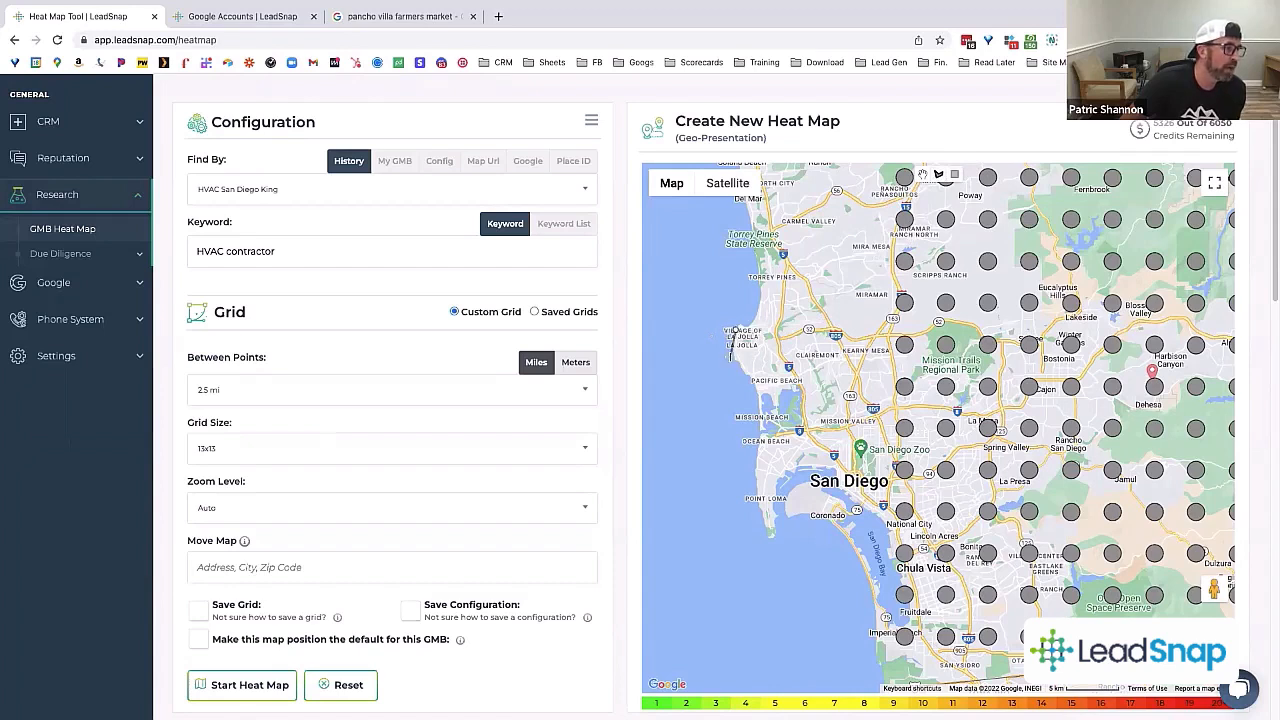
click(733, 331)
click(737, 358)
click(748, 377)
click(757, 386)
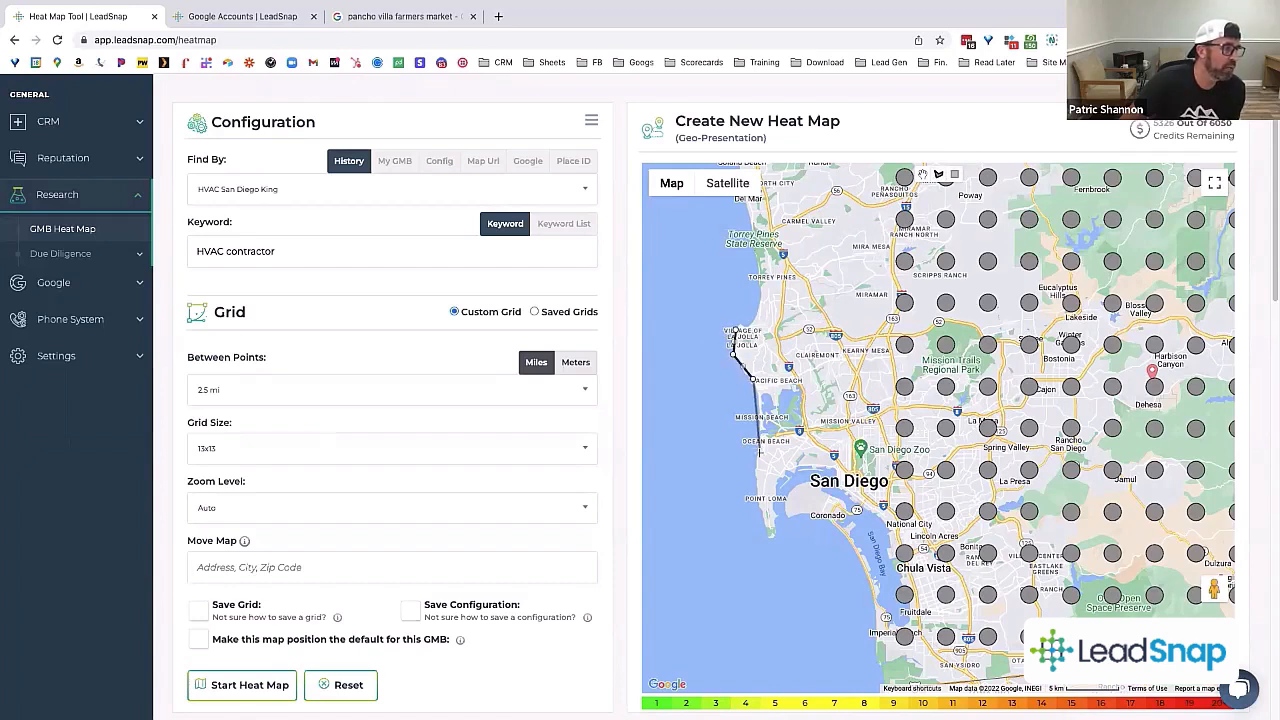
click(760, 416)
click(760, 441)
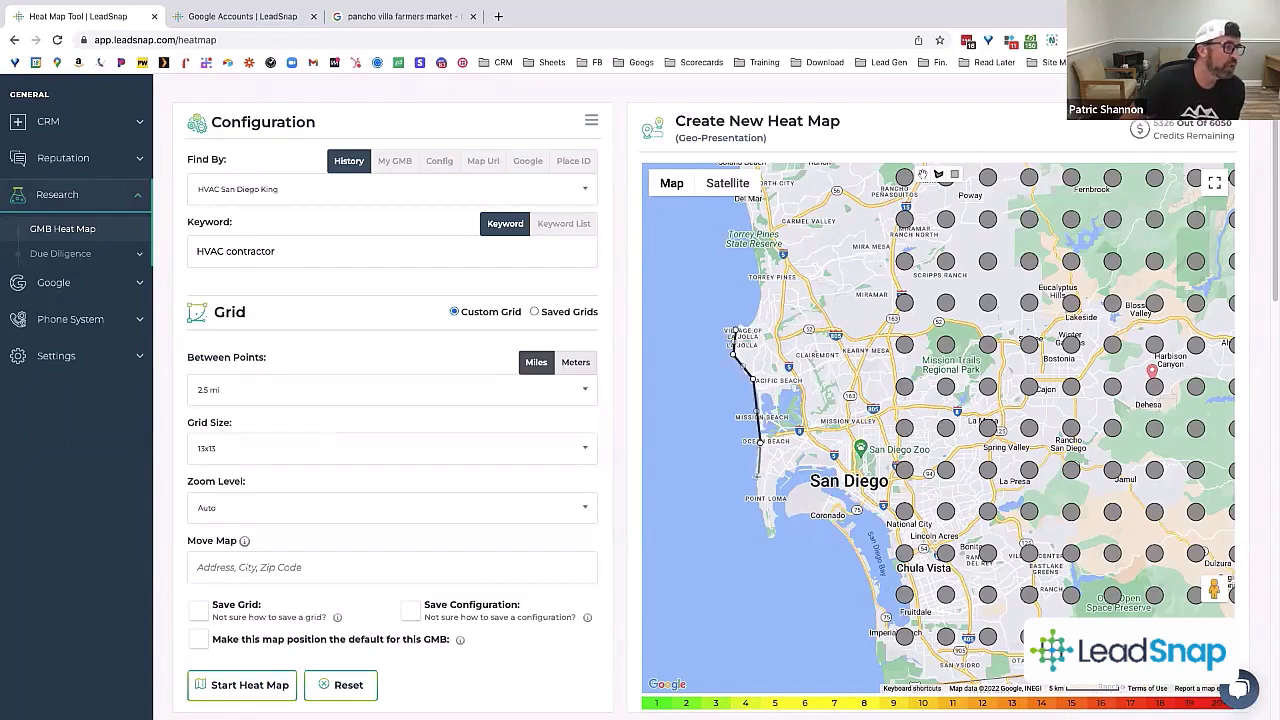
click(755, 487)
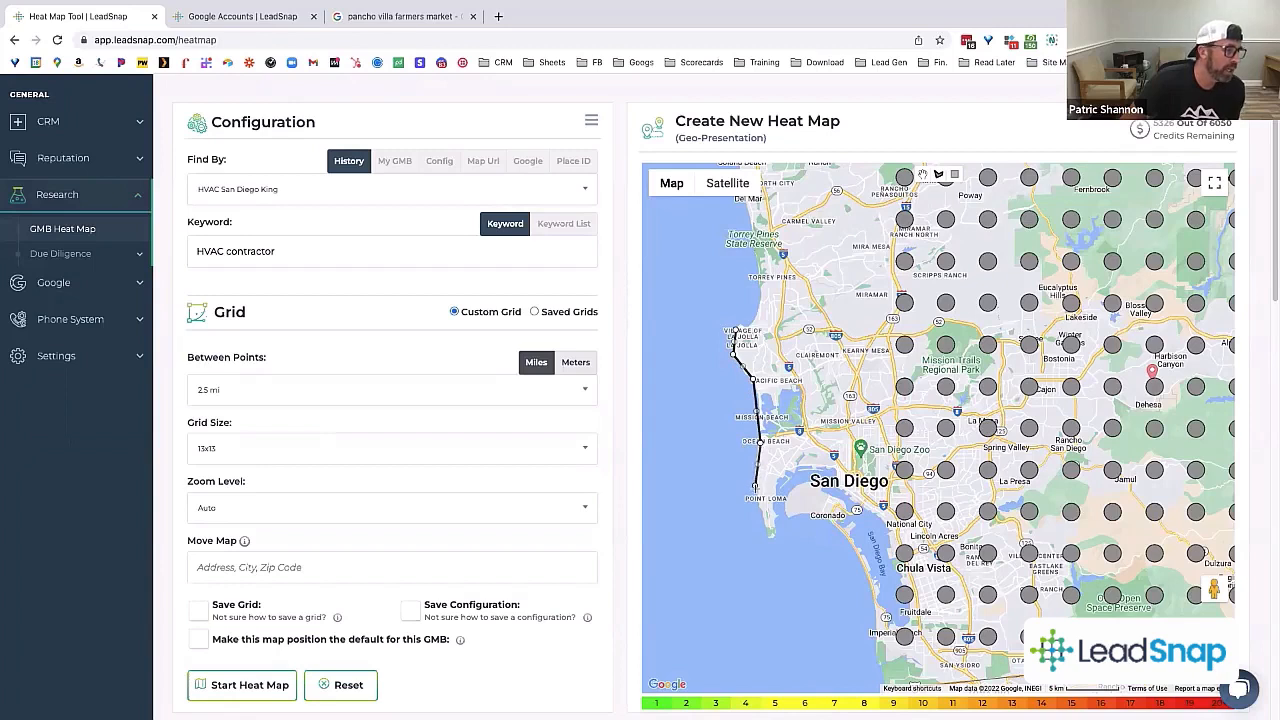
click(770, 536)
click(790, 516)
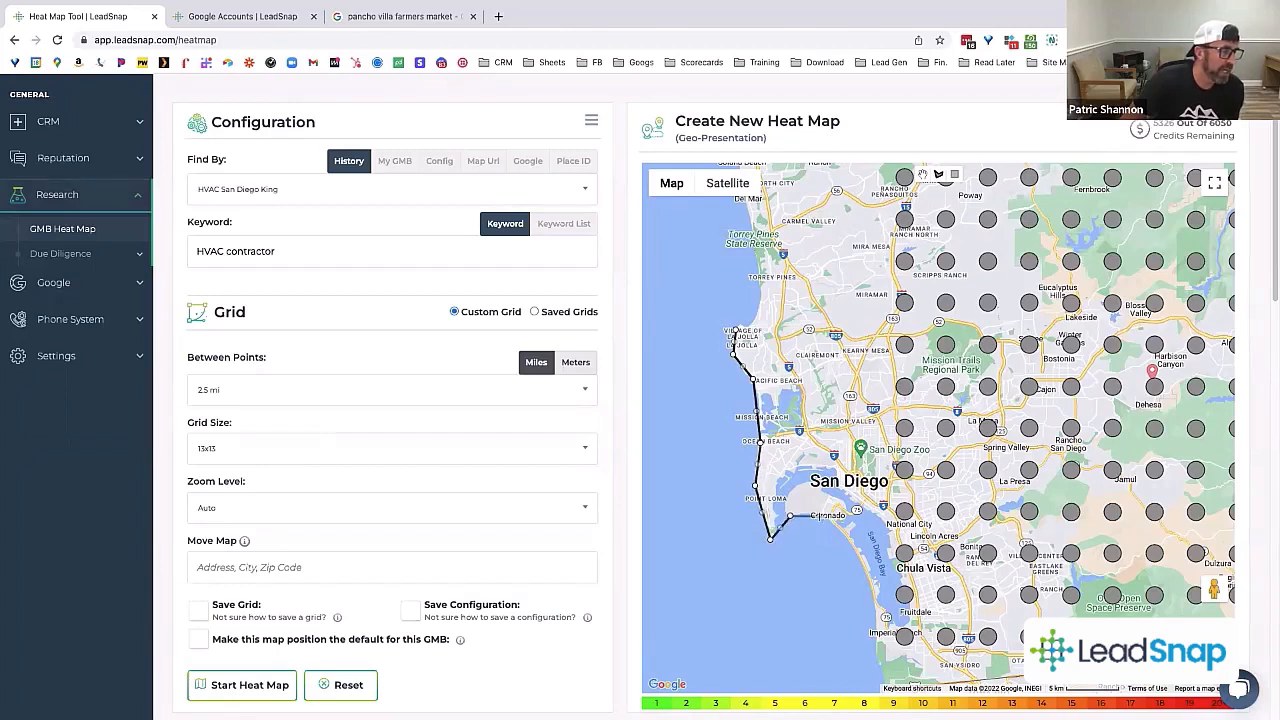
click(843, 516)
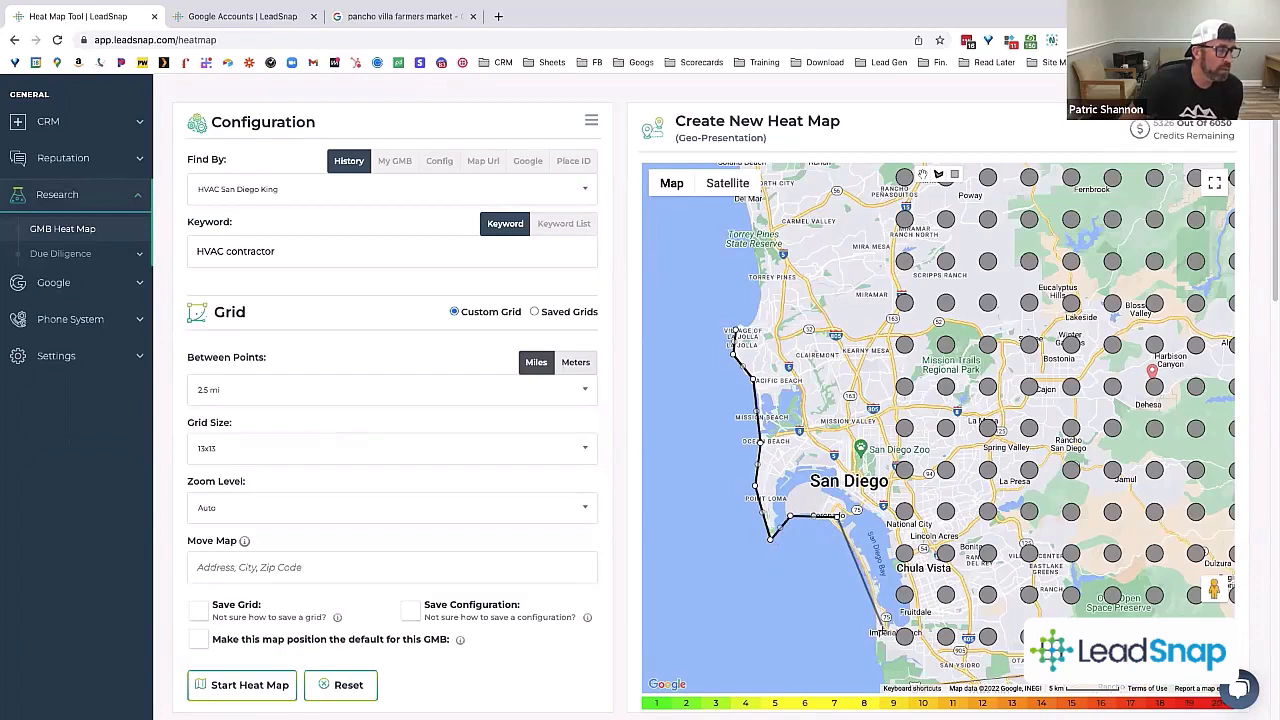
click(882, 632)
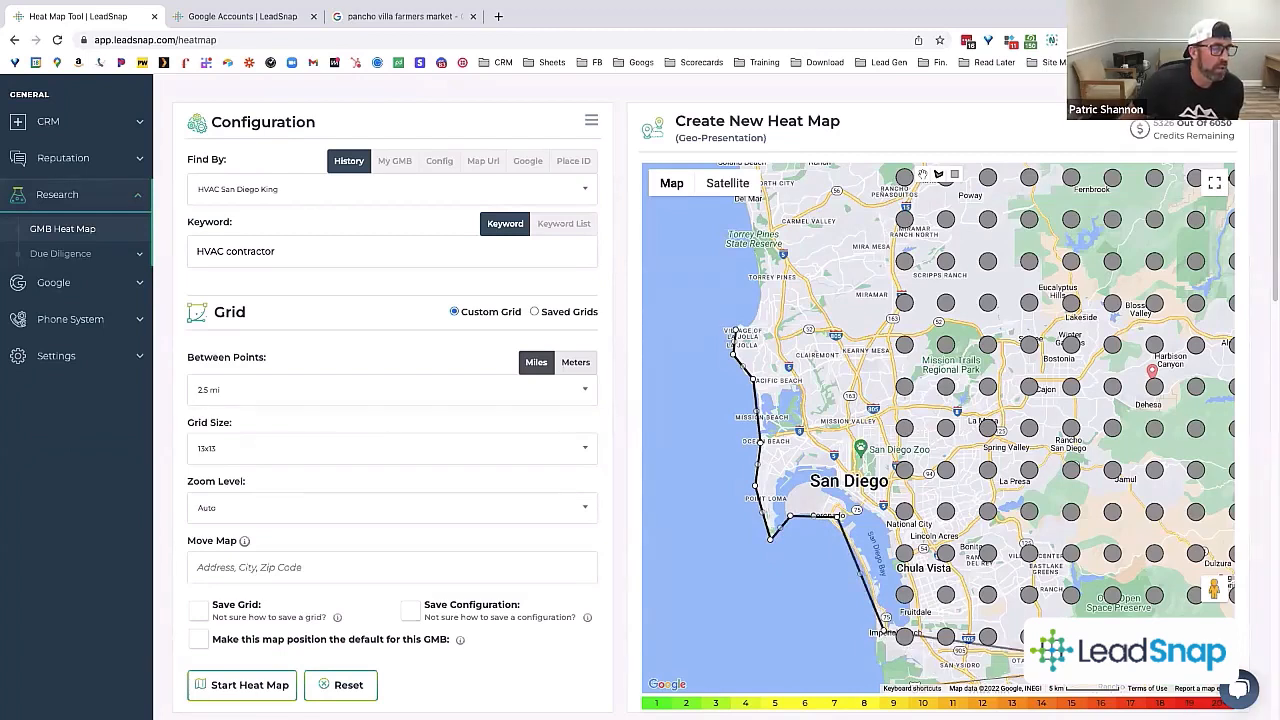
click(1092, 645)
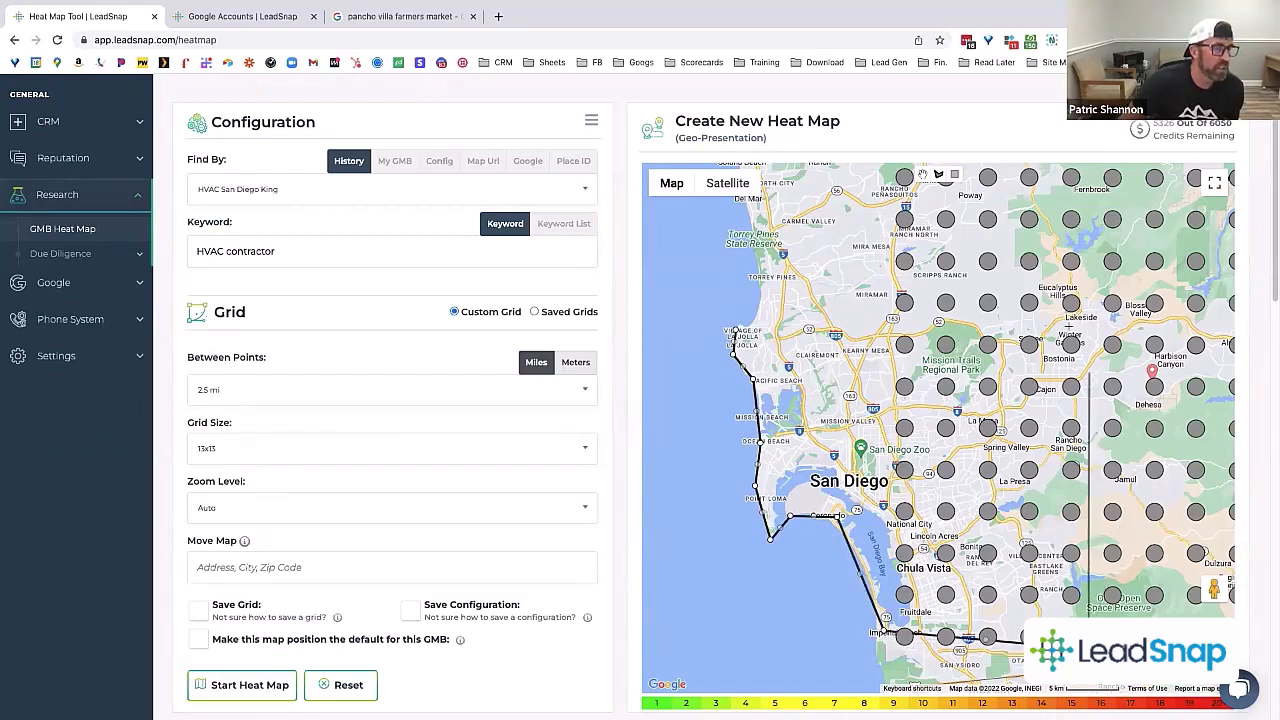
click(1092, 273)
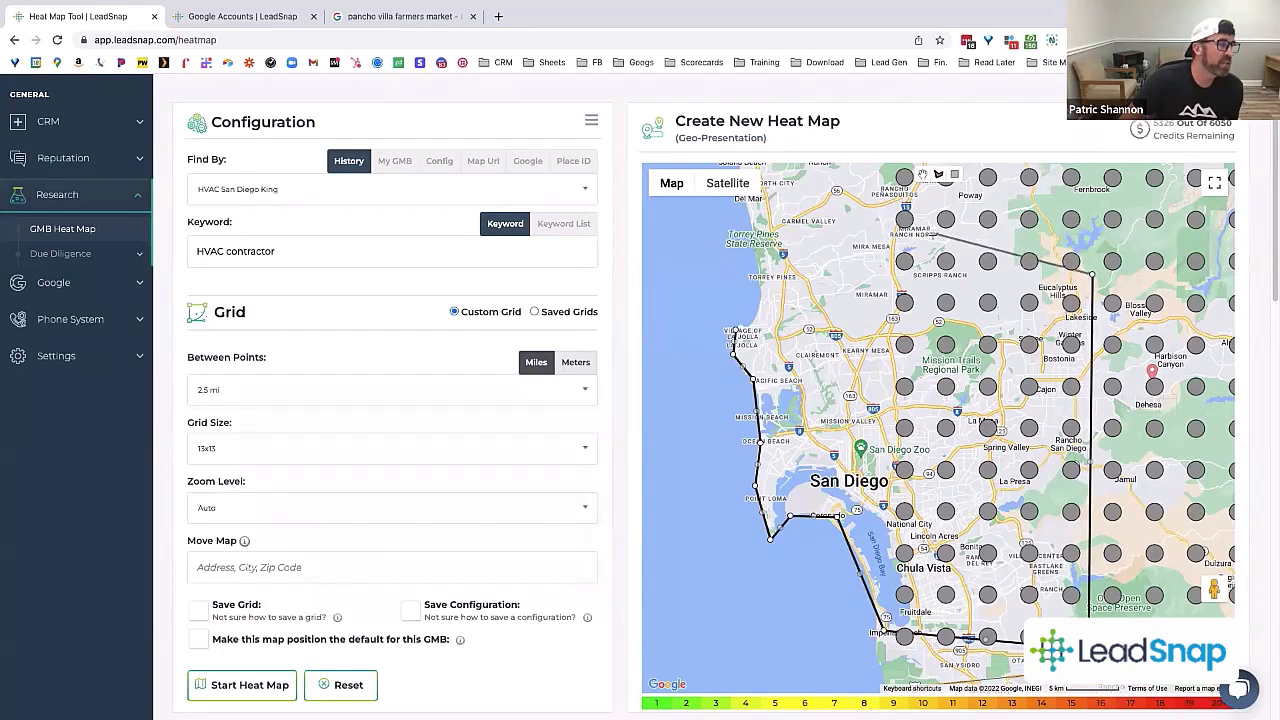
click(926, 238)
click(790, 226)
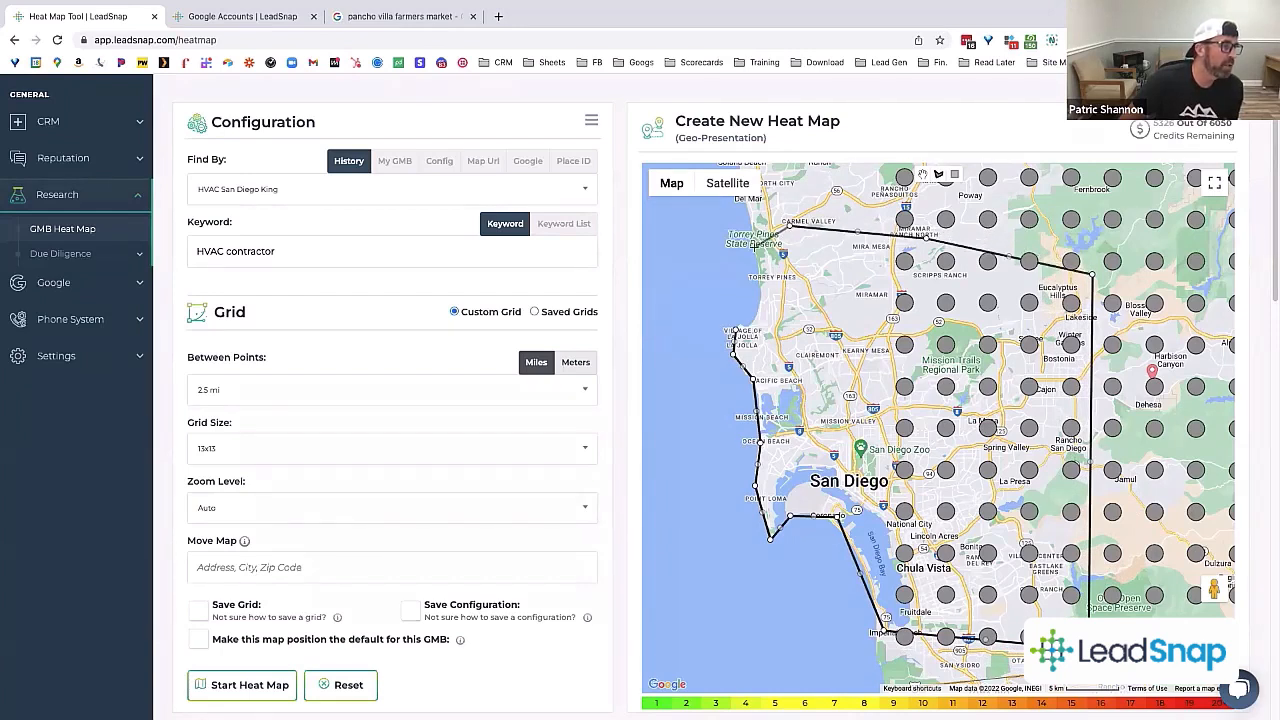
click(755, 246)
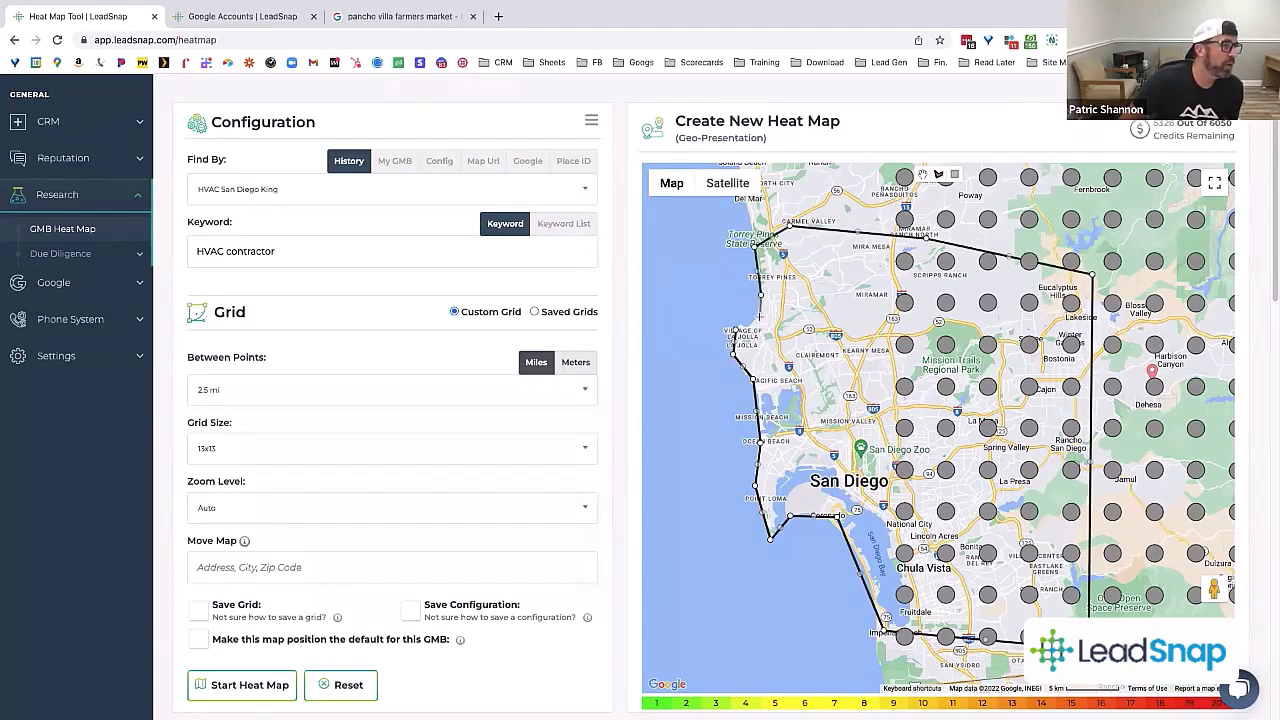
click(737, 333)
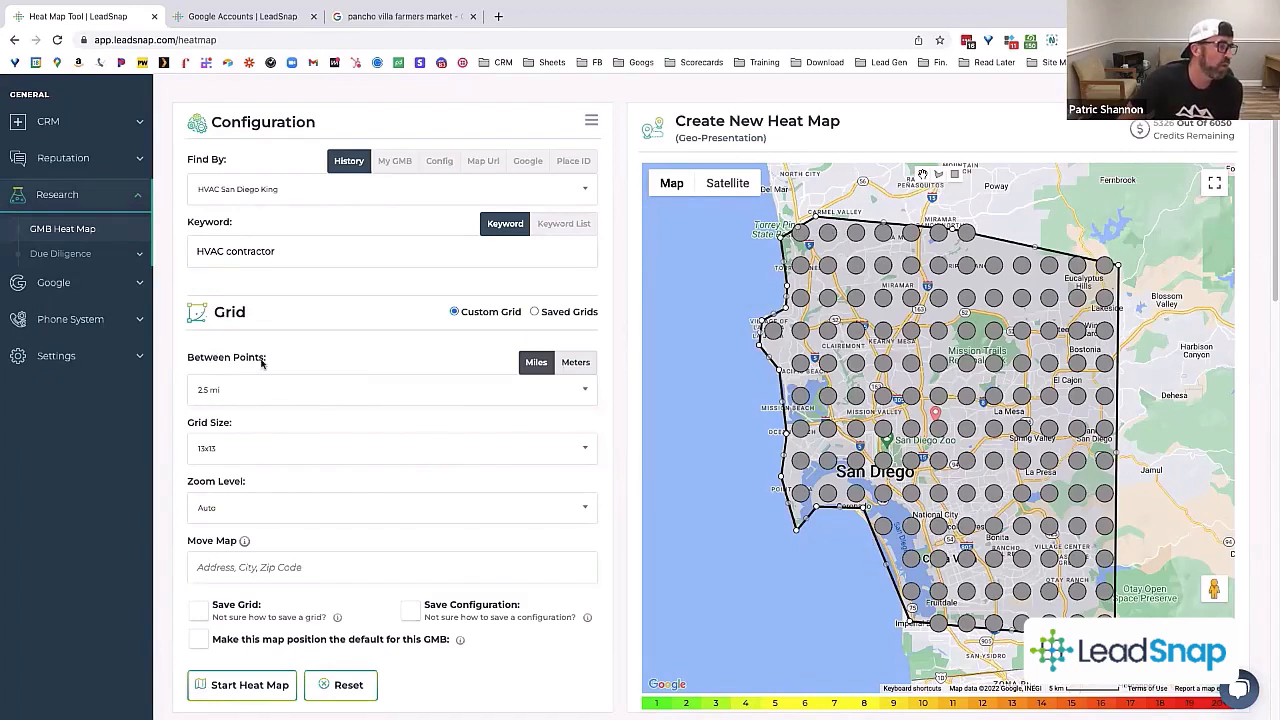
Step: Start the heat map for the drawn area and acknowledge the added request
click(245, 685)
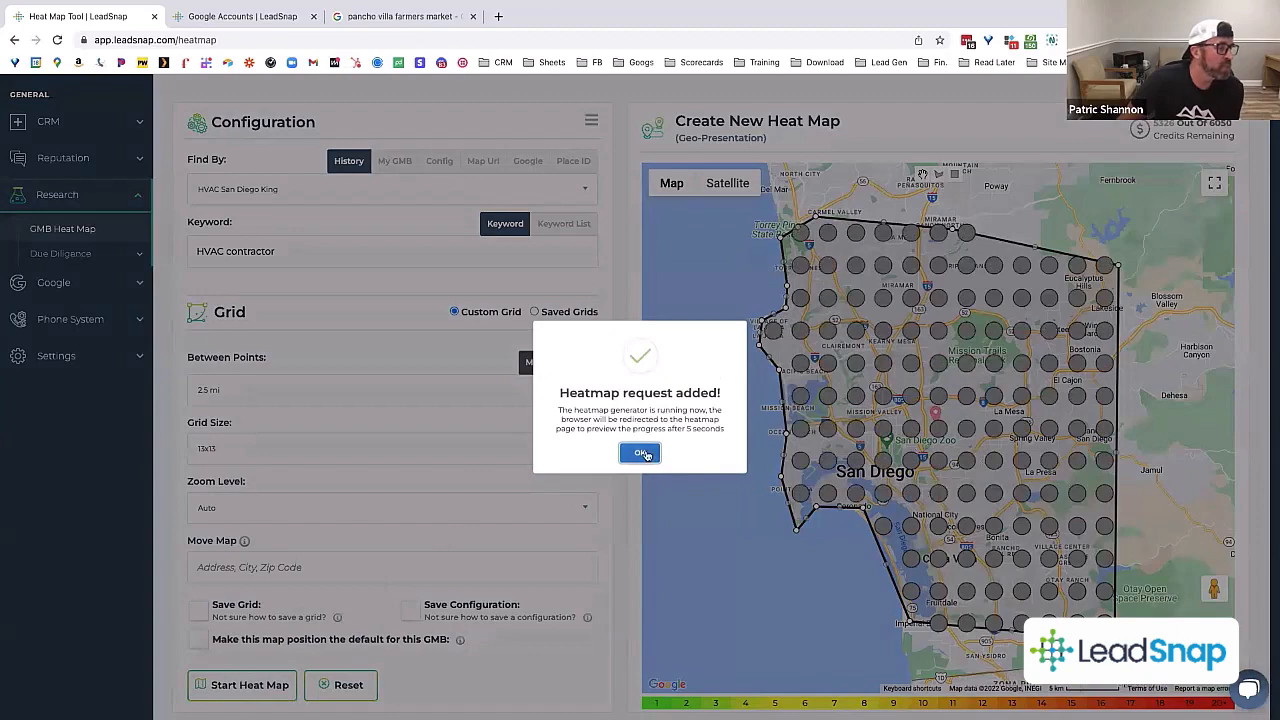
click(641, 452)
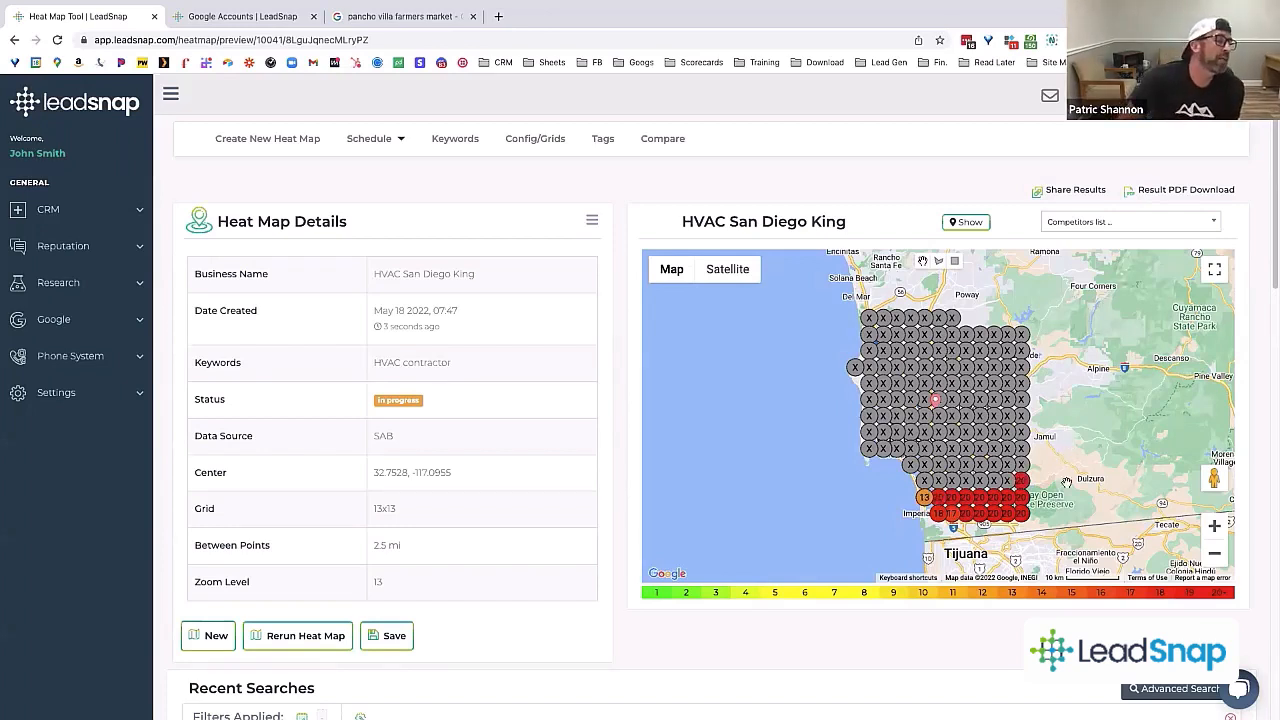
Step: Open the May 12 HVAC Contractor heat map from the recent searches and examine the rankings around central San Diego up close
drag(1066, 482, 1038, 45)
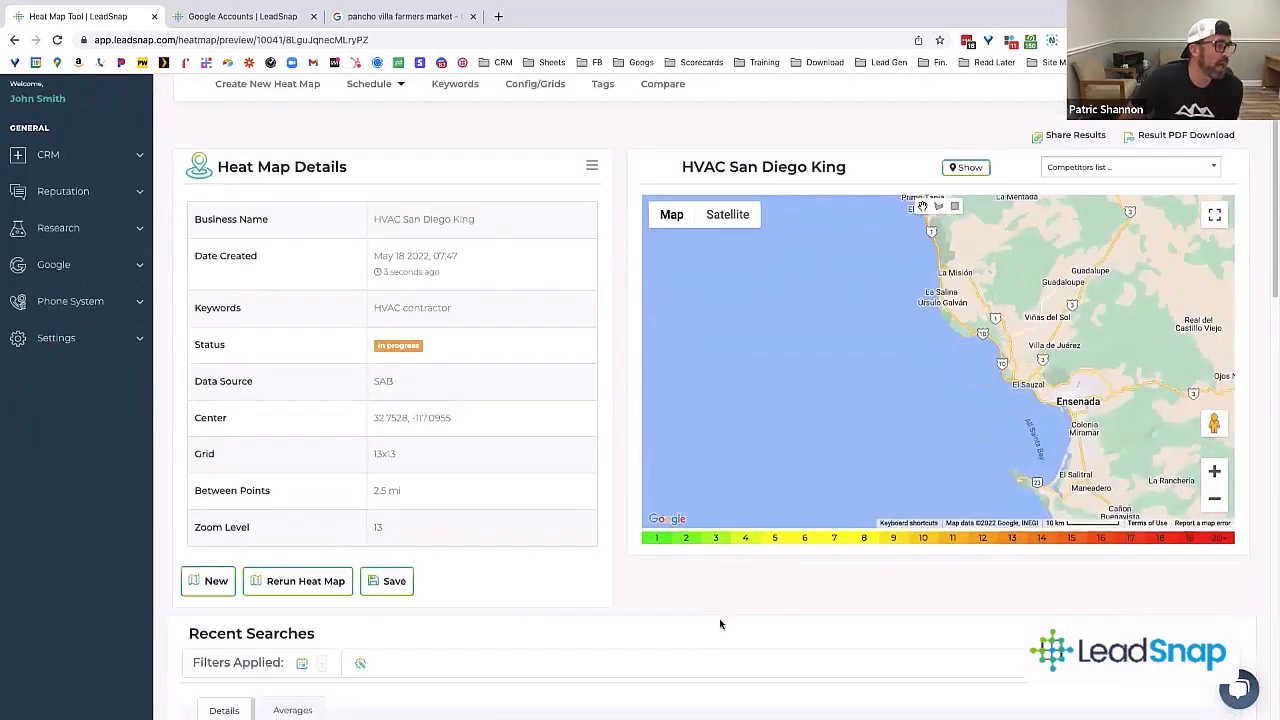
scroll(719, 618, down, 4)
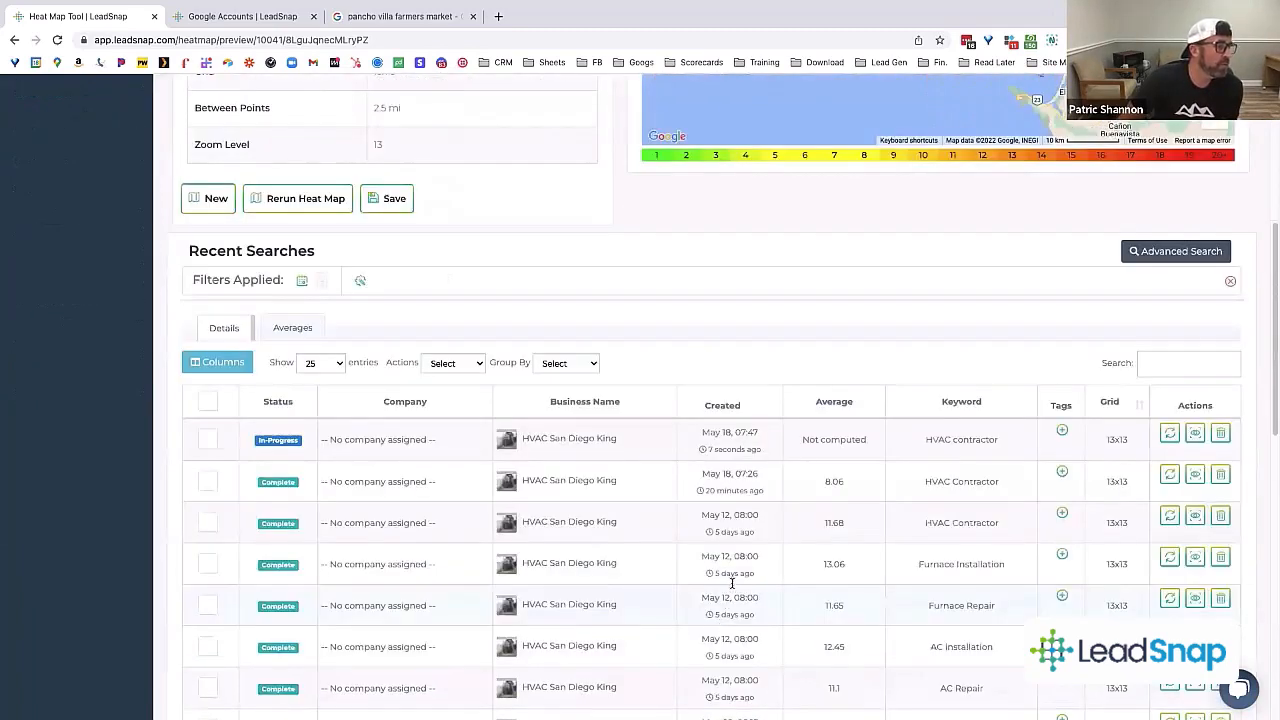
click(1198, 516)
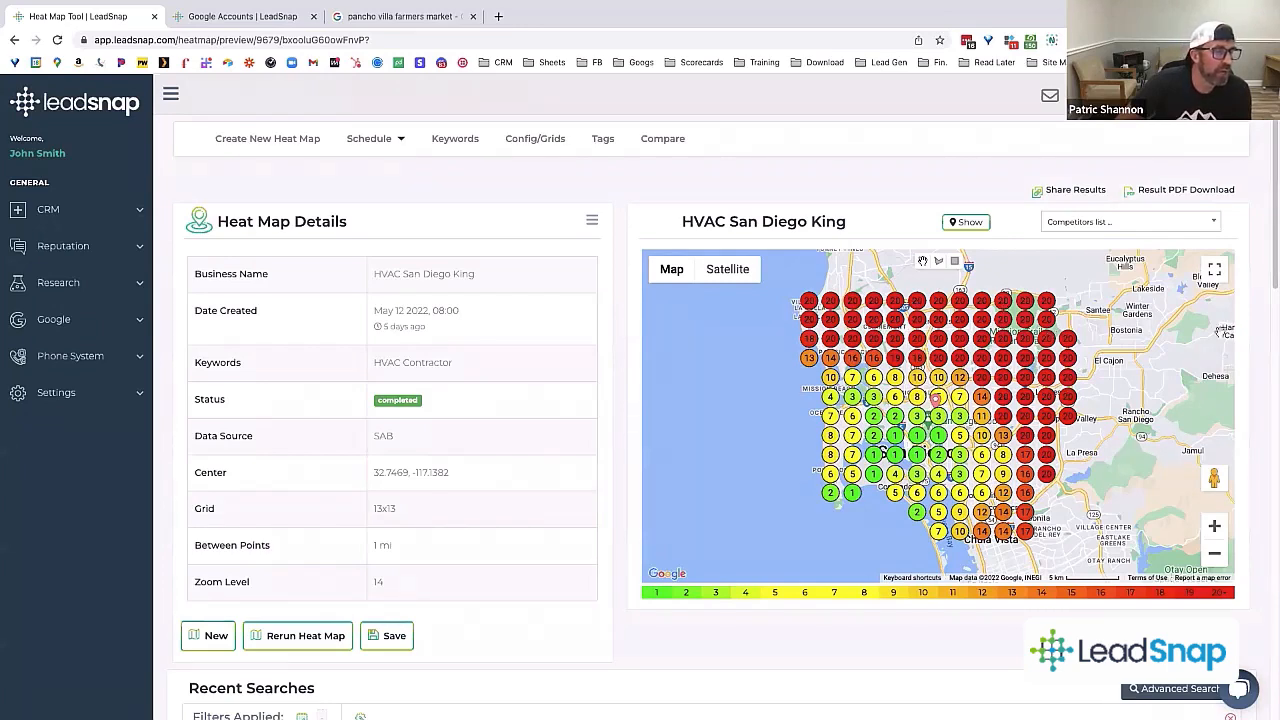
click(1214, 526)
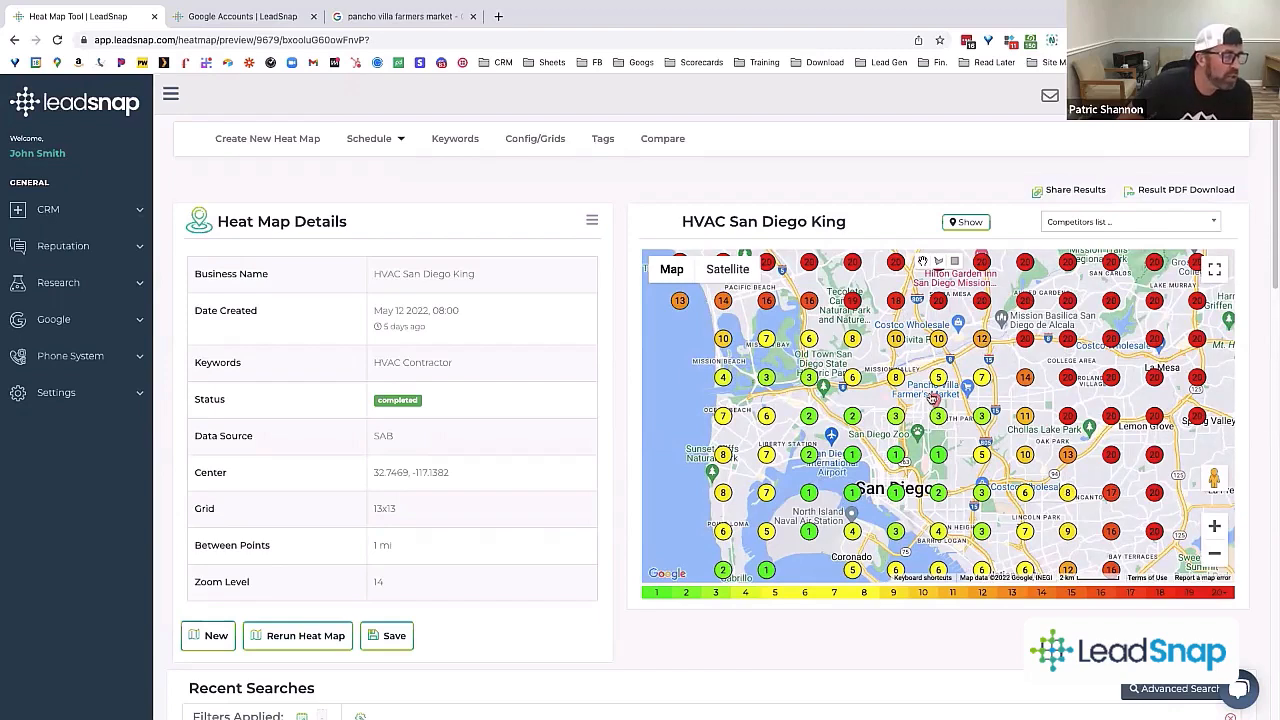
click(1214, 527)
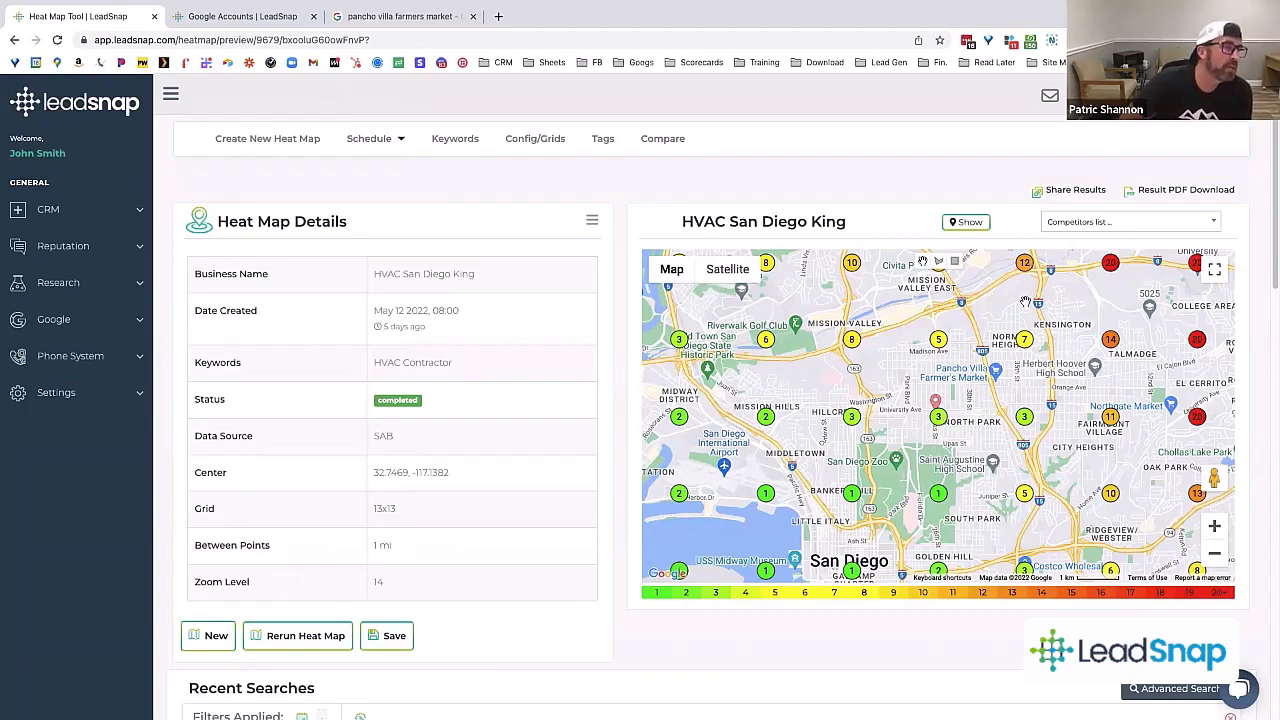
click(1216, 555)
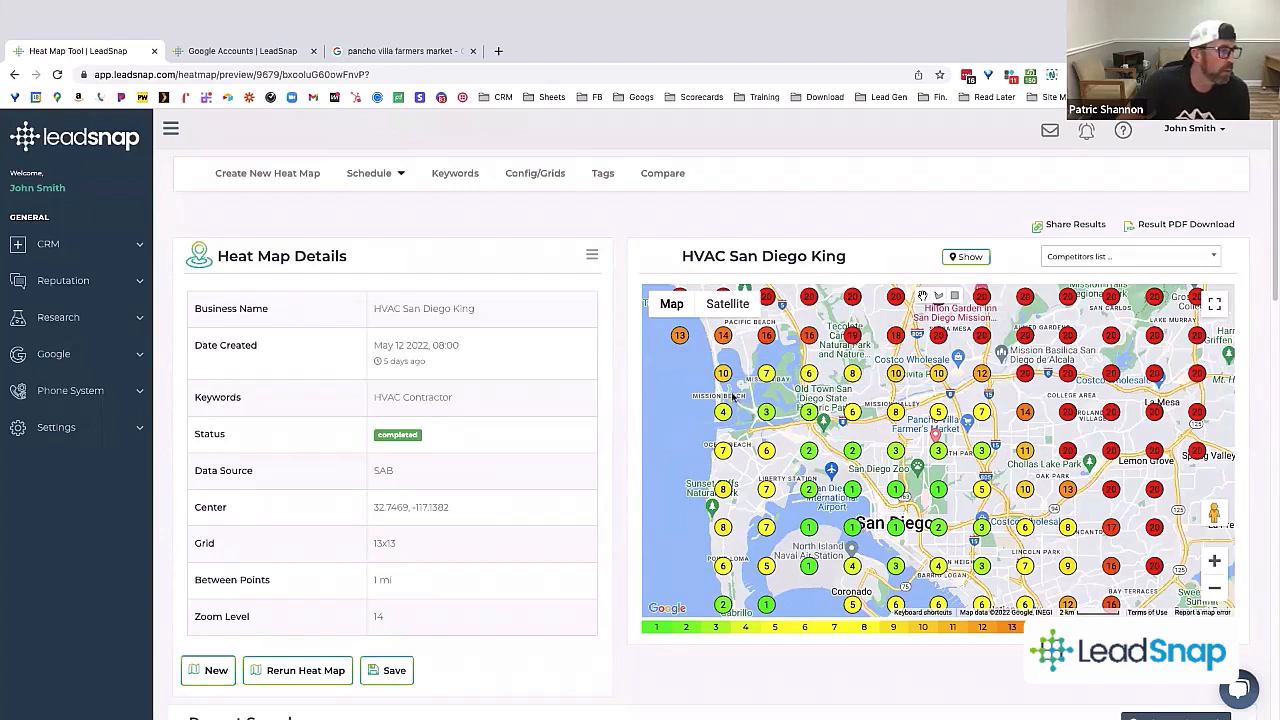
mouse_move(722, 375)
mouse_down()
mouse_move(980, 377)
mouse_move(986, 608)
mouse_move(714, 600)
mouse_move(714, 370)
mouse_up()
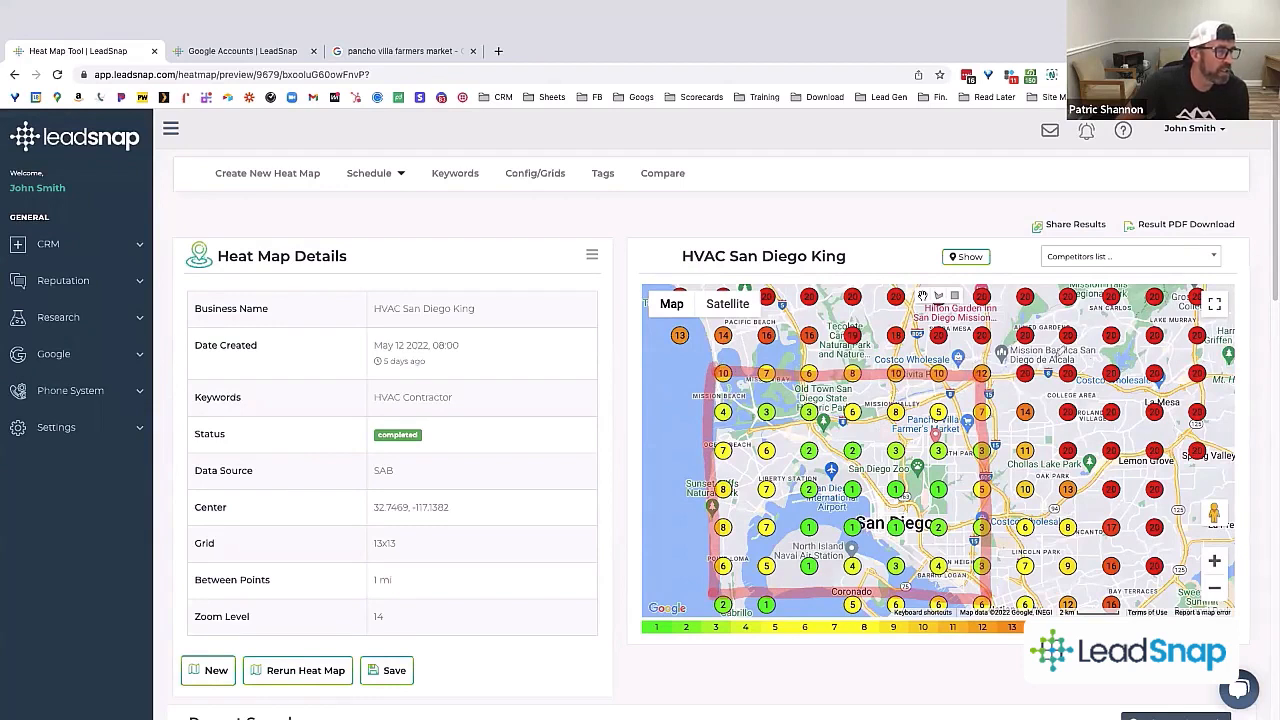
mouse_move(1077, 313)
mouse_down()
mouse_move(1120, 445)
mouse_move(1000, 322)
mouse_move(662, 312)
mouse_up()
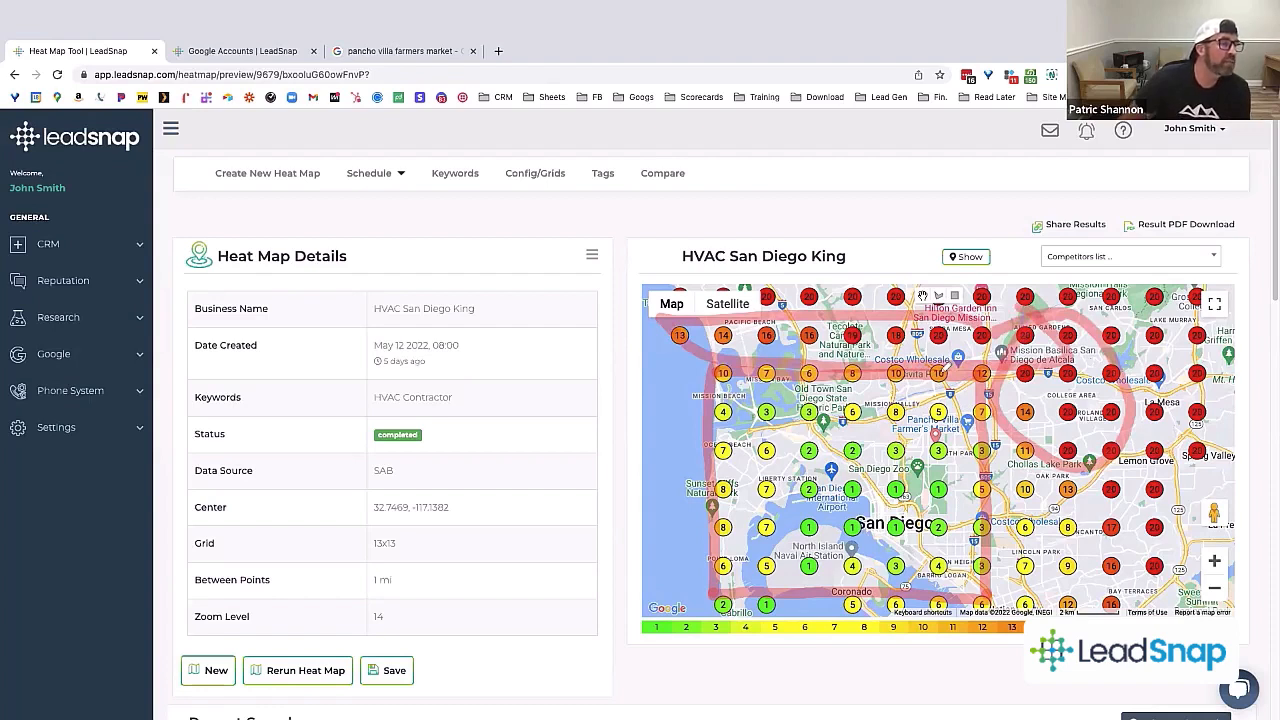
mouse_move(960, 380)
mouse_down()
mouse_move(935, 425)
mouse_move(950, 428)
mouse_up()
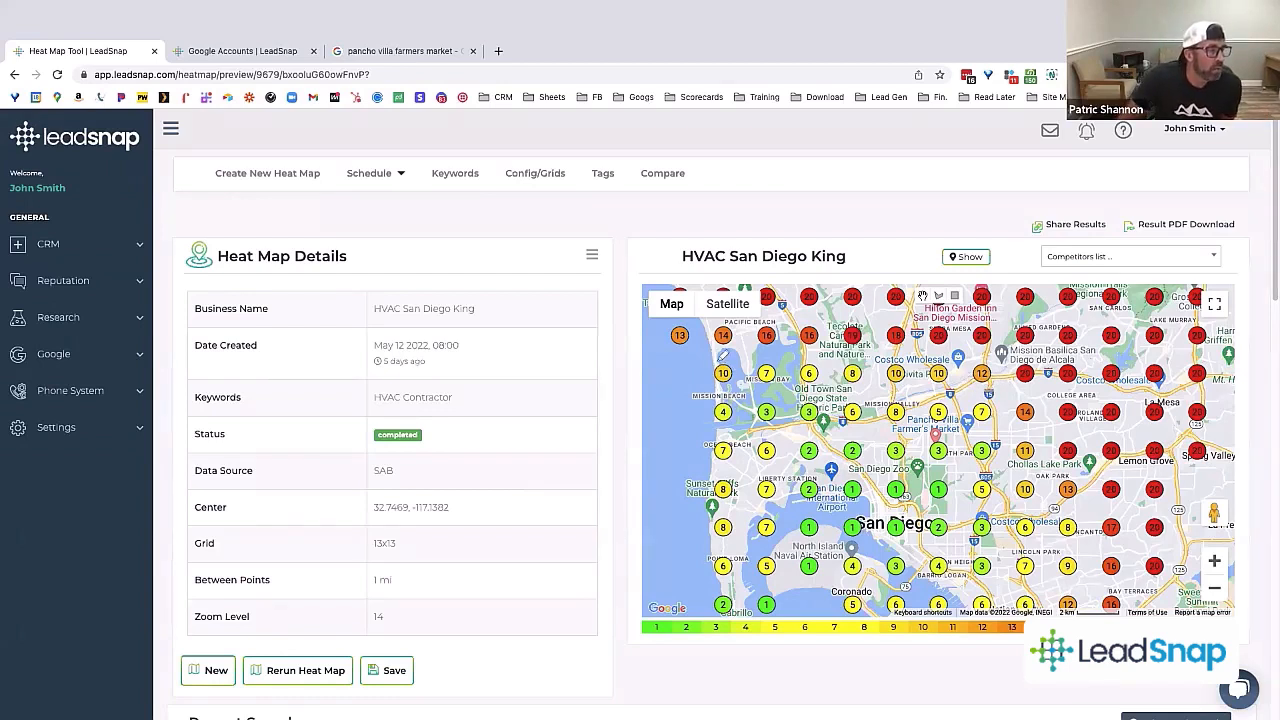
mouse_move(716, 358)
mouse_down()
mouse_move(1001, 354)
mouse_move(1018, 600)
mouse_move(720, 598)
mouse_move(706, 345)
mouse_move(718, 352)
mouse_up()
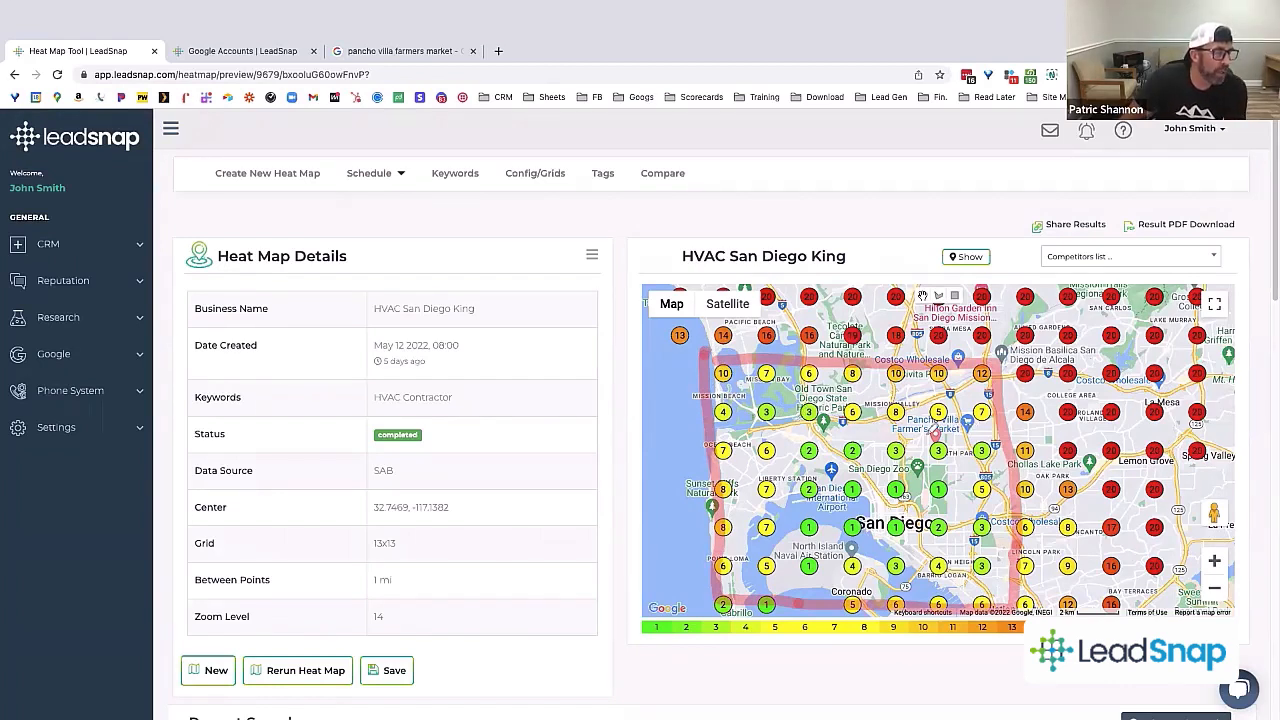
mouse_move(936, 432)
mouse_down()
mouse_move(966, 408)
mouse_move(902, 416)
mouse_move(932, 456)
mouse_move(946, 424)
mouse_up()
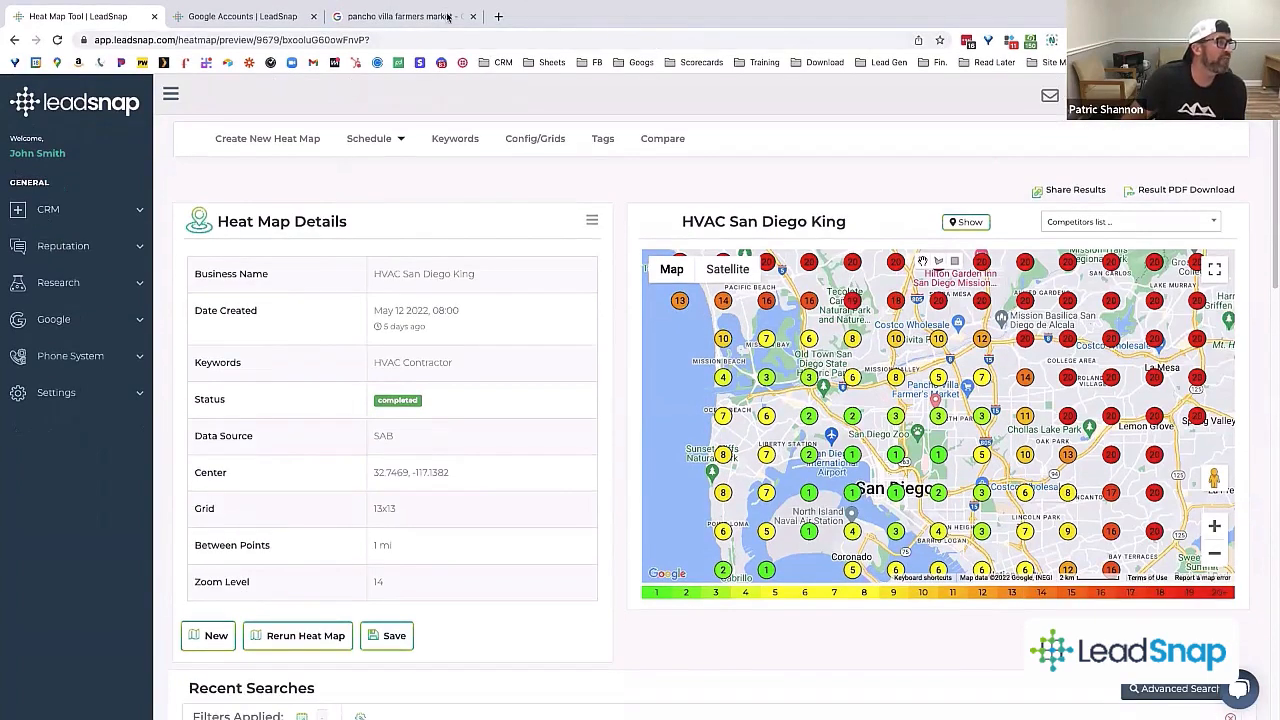
Step: Copy the address of Pancho Villa Farmer's Market from its Google search results
click(447, 17)
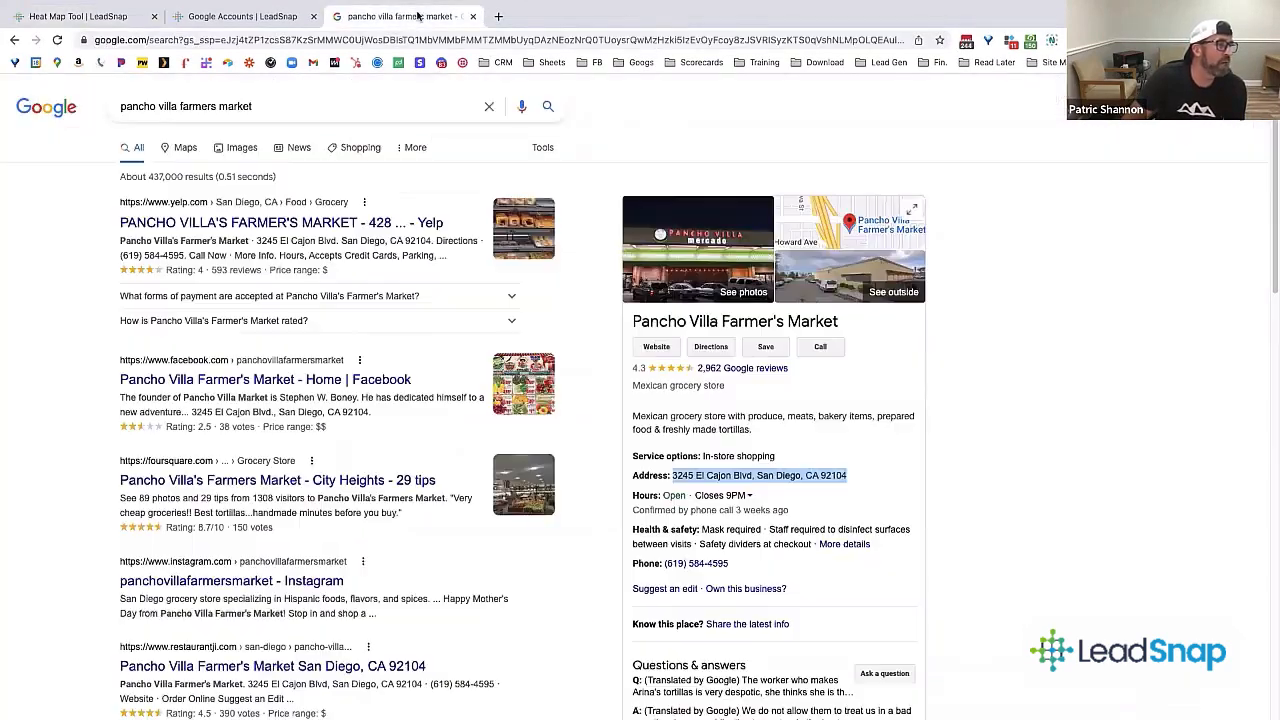
click(846, 480)
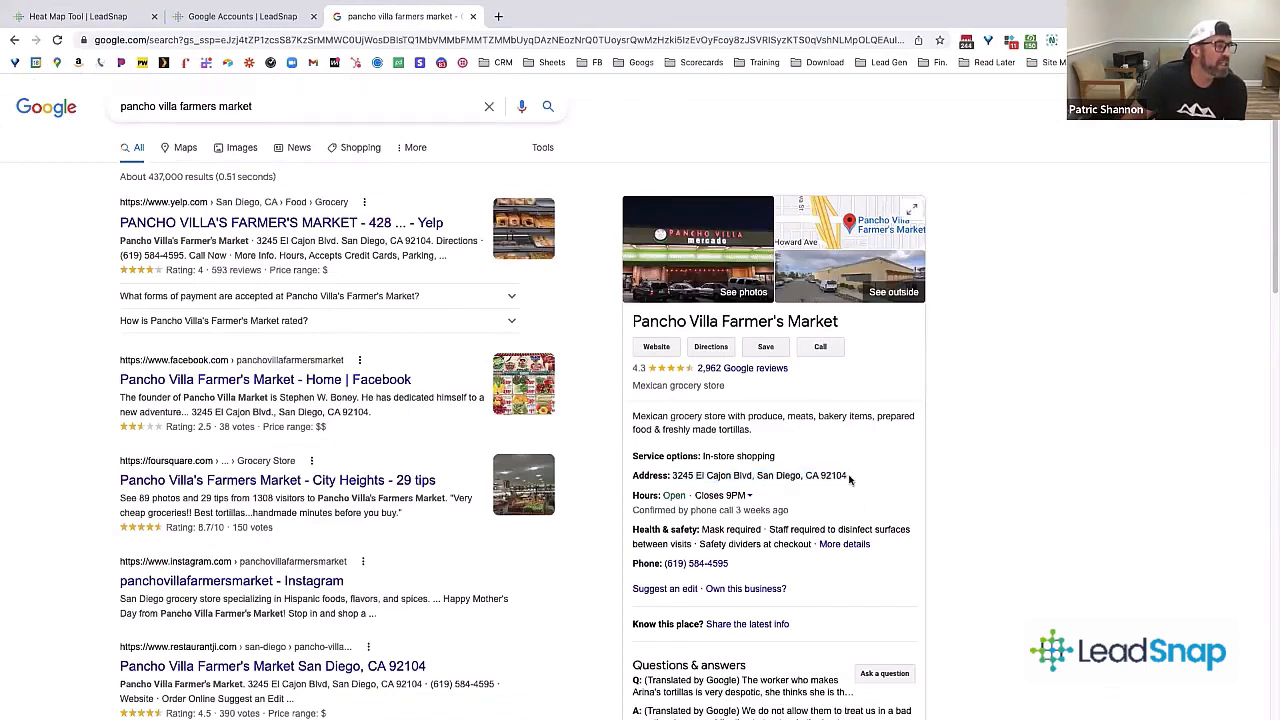
drag(849, 480, 670, 476)
key(ctrl+c)
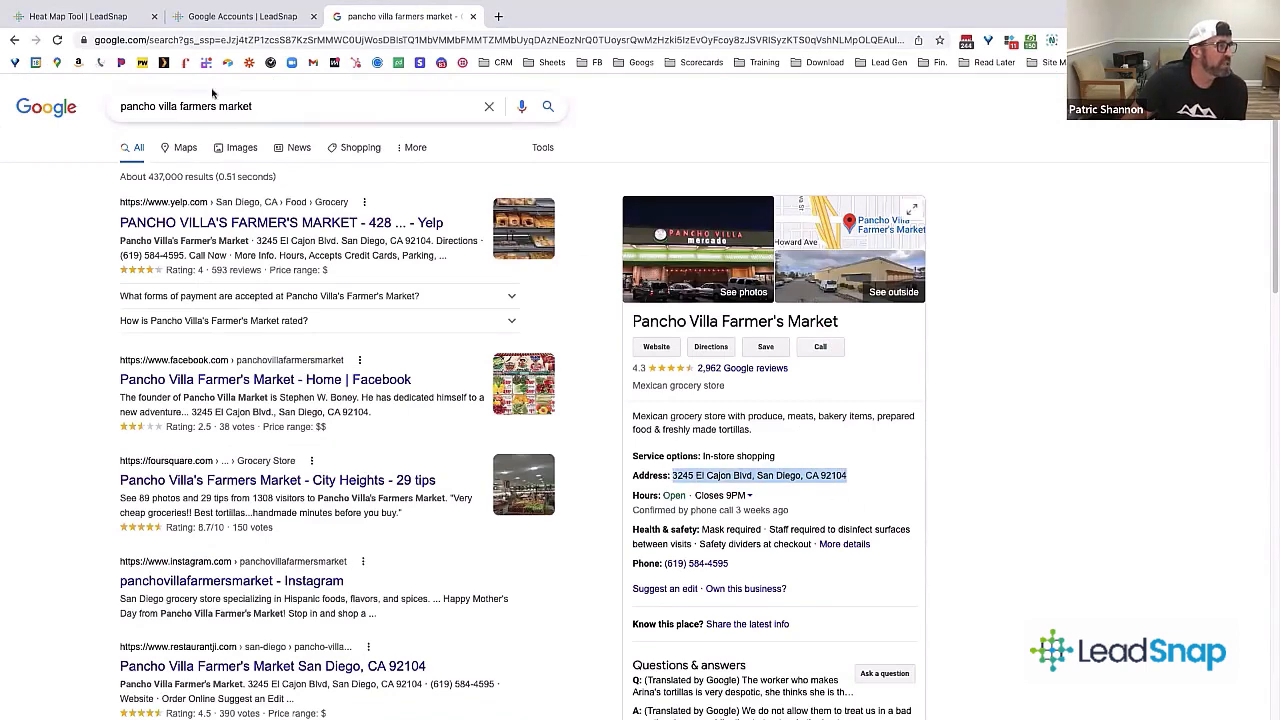
Step: Begin a new heat map in LeadSnap and select HVAC San Diego King from the history of places
click(120, 22)
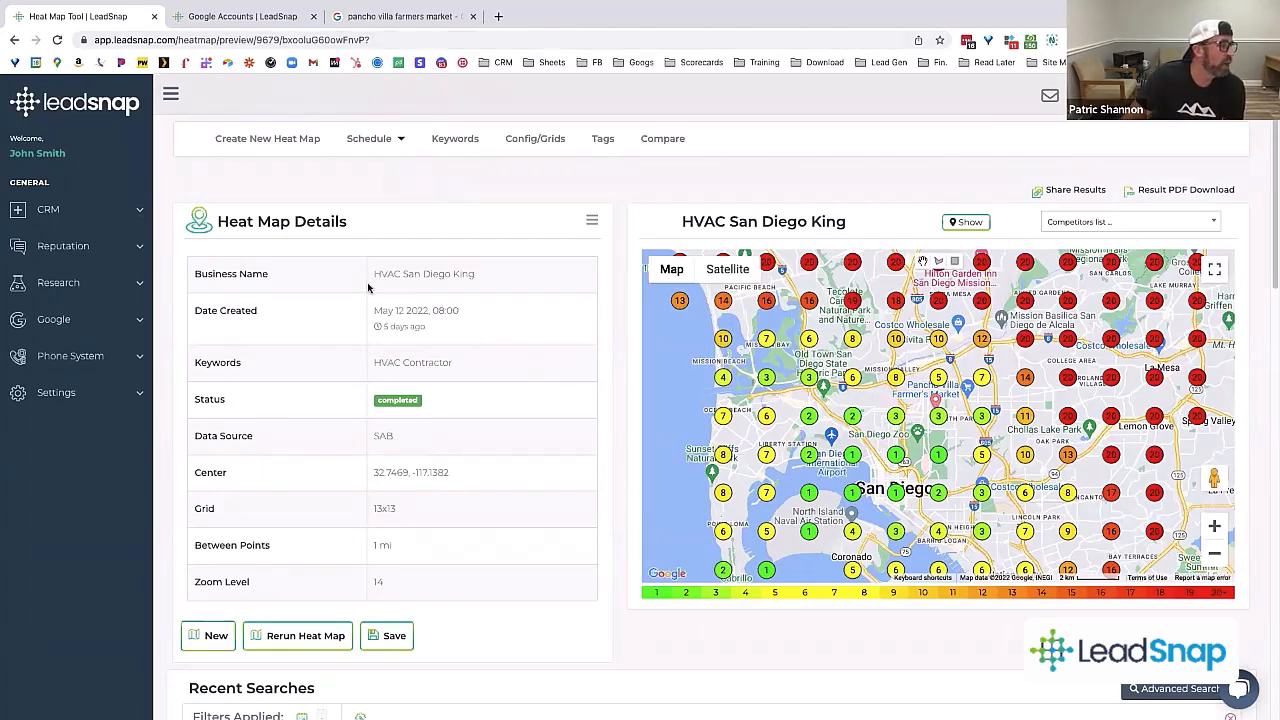
click(206, 637)
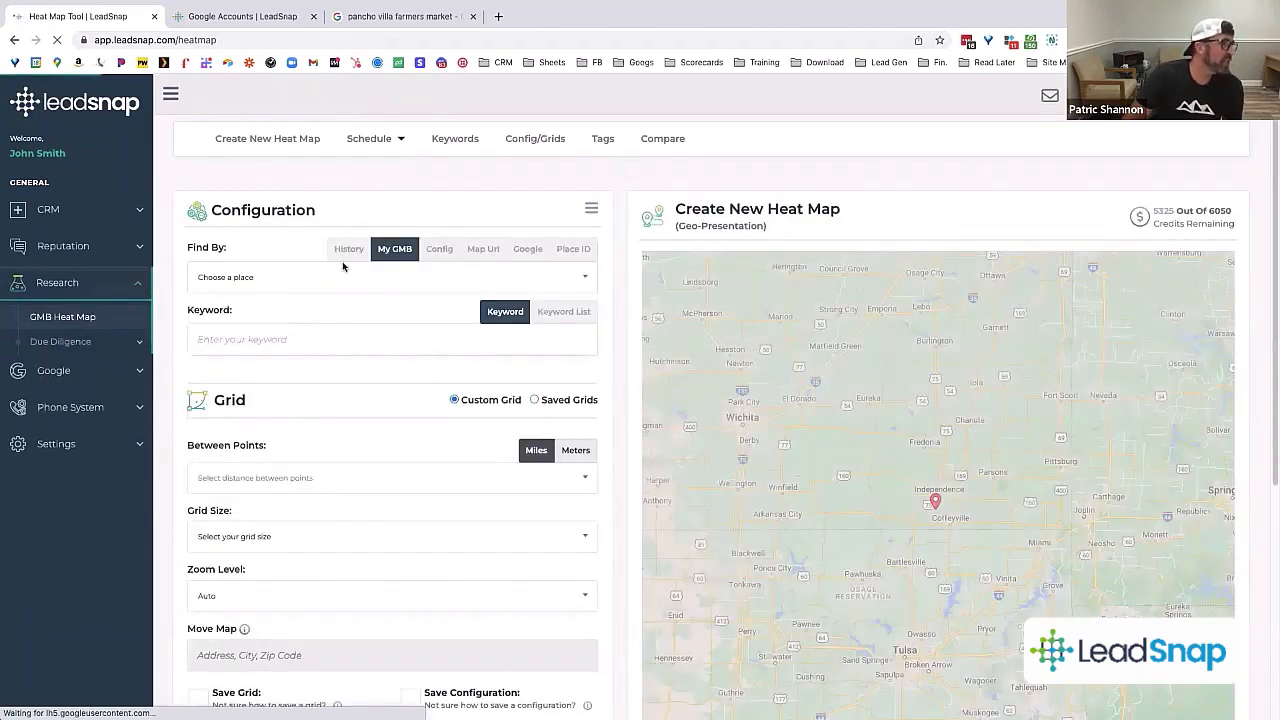
click(293, 284)
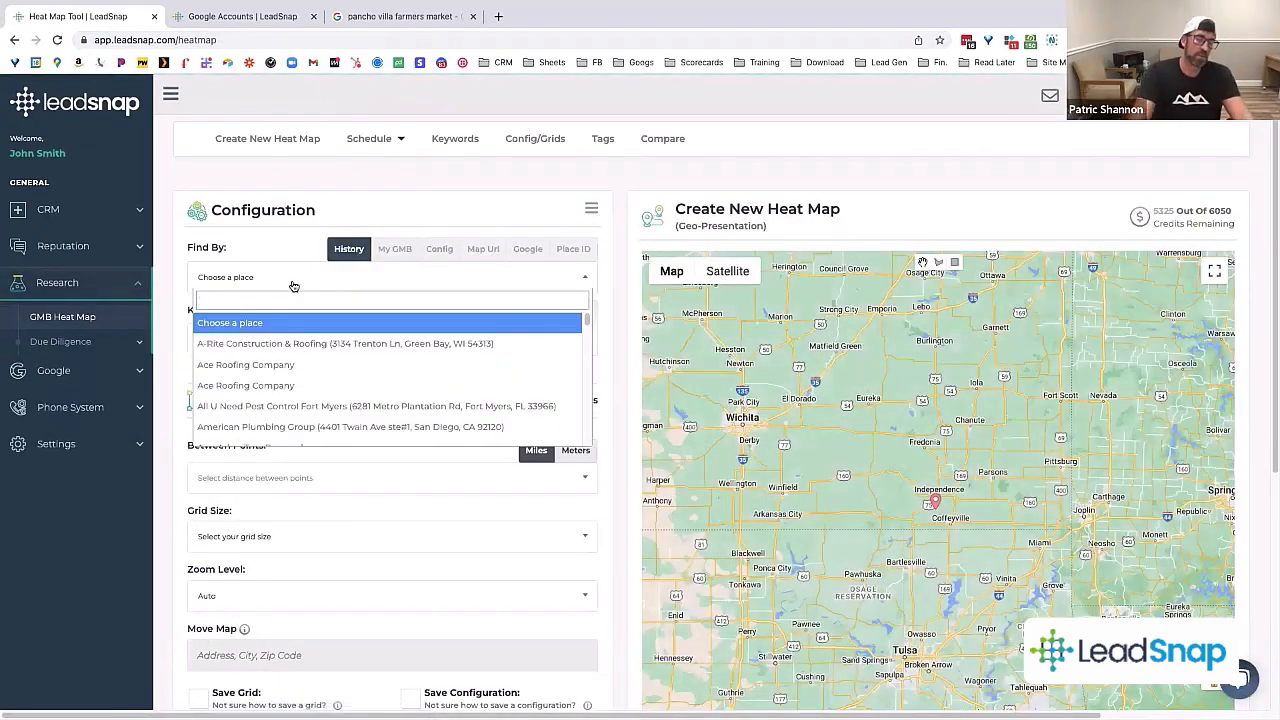
text(hva)
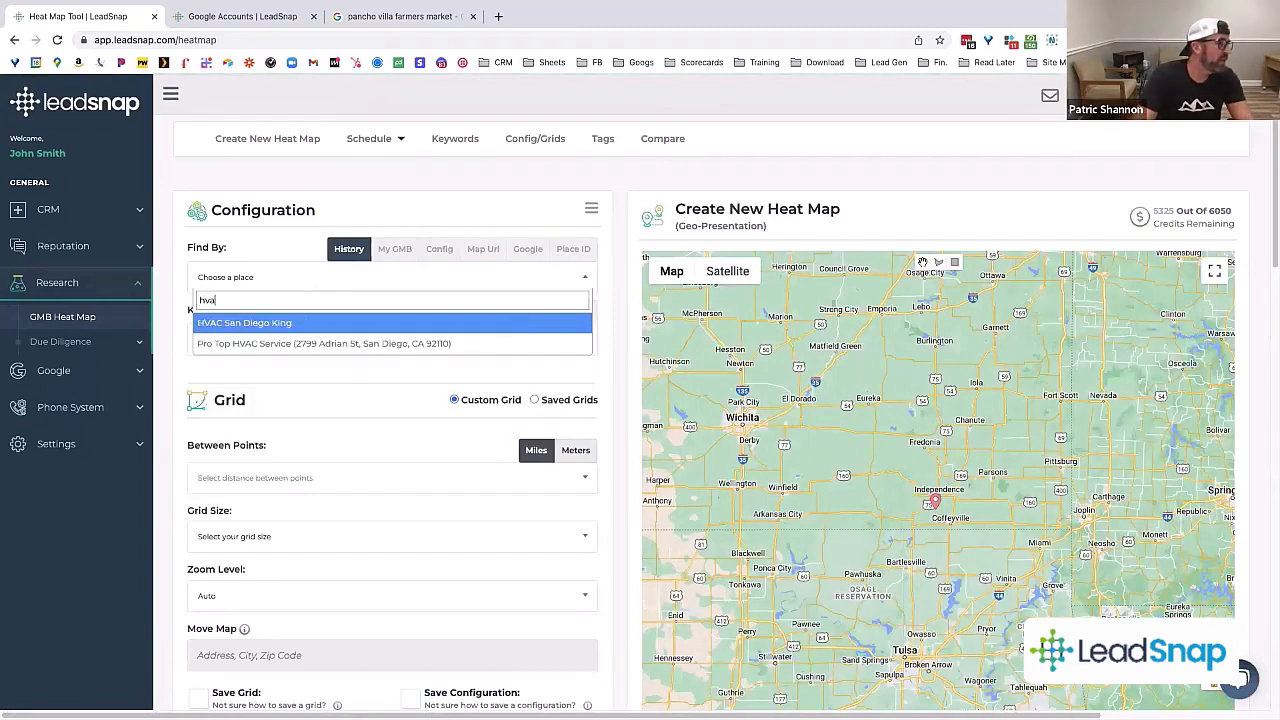
click(286, 322)
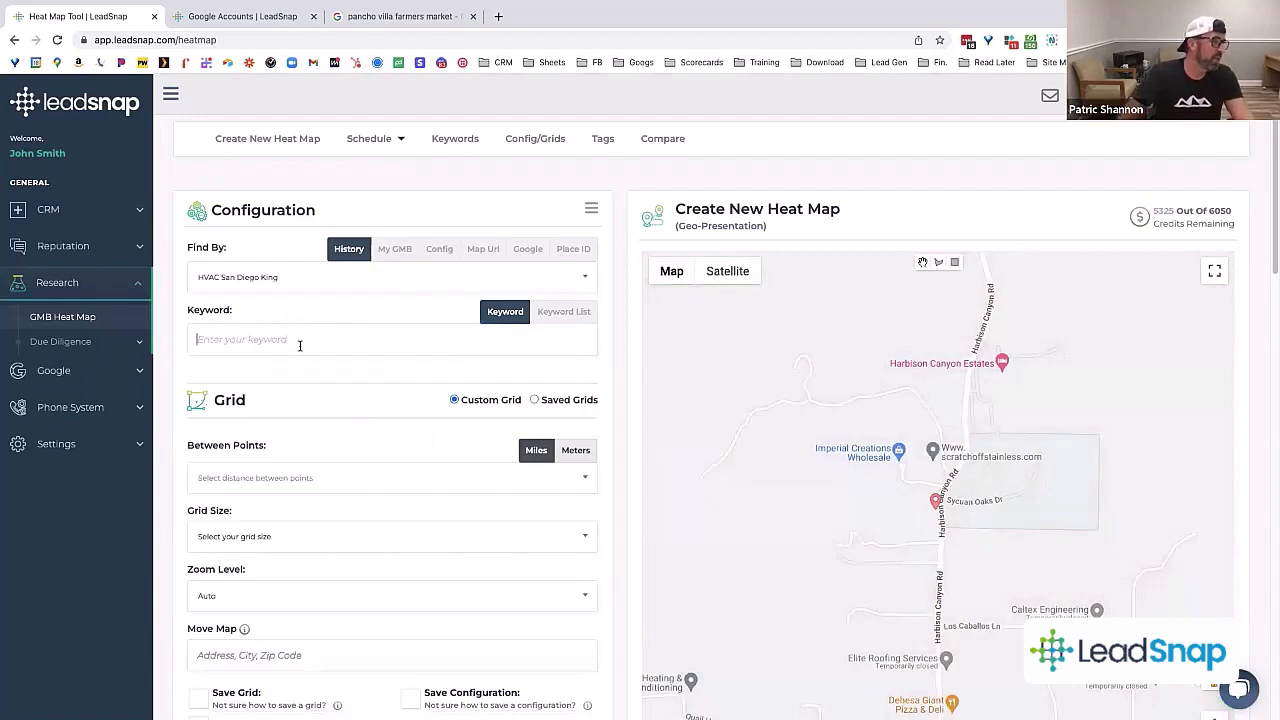
Step: Set the keyword to HVAC Contractor and configure a 13x13 grid with 0.25 mi between points
click(299, 345)
text(HVAC Contractor)
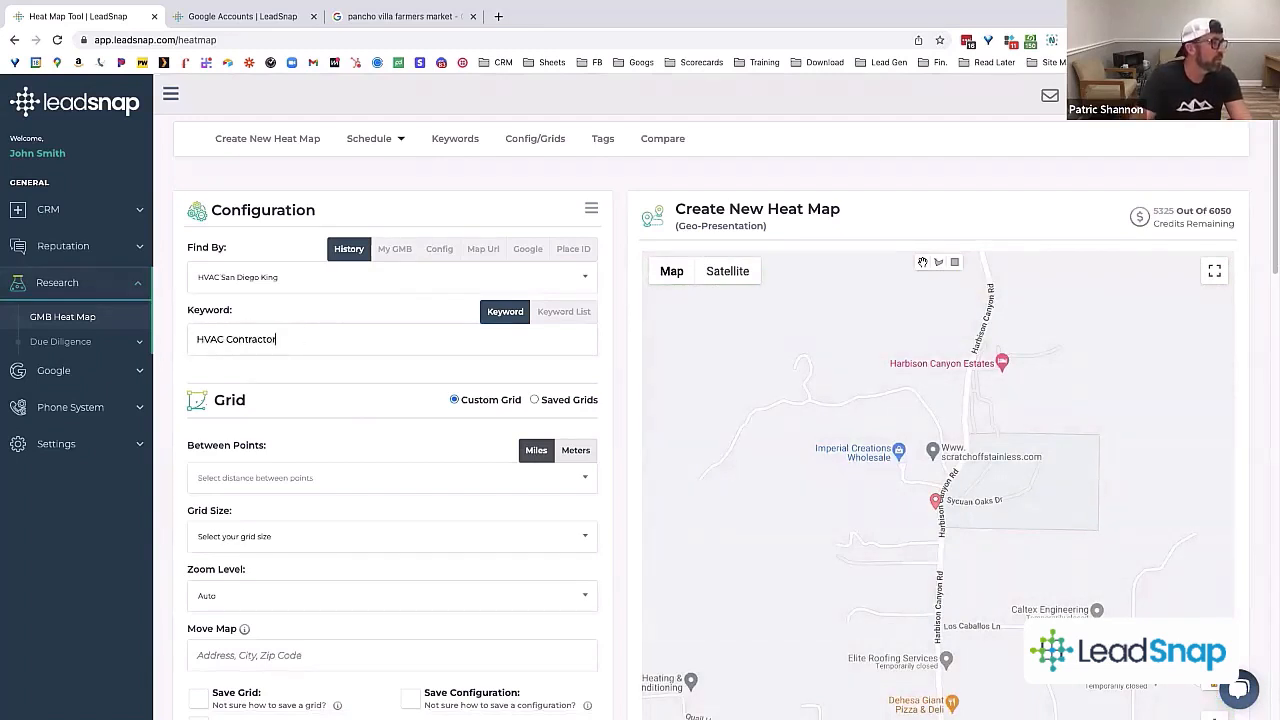
click(282, 478)
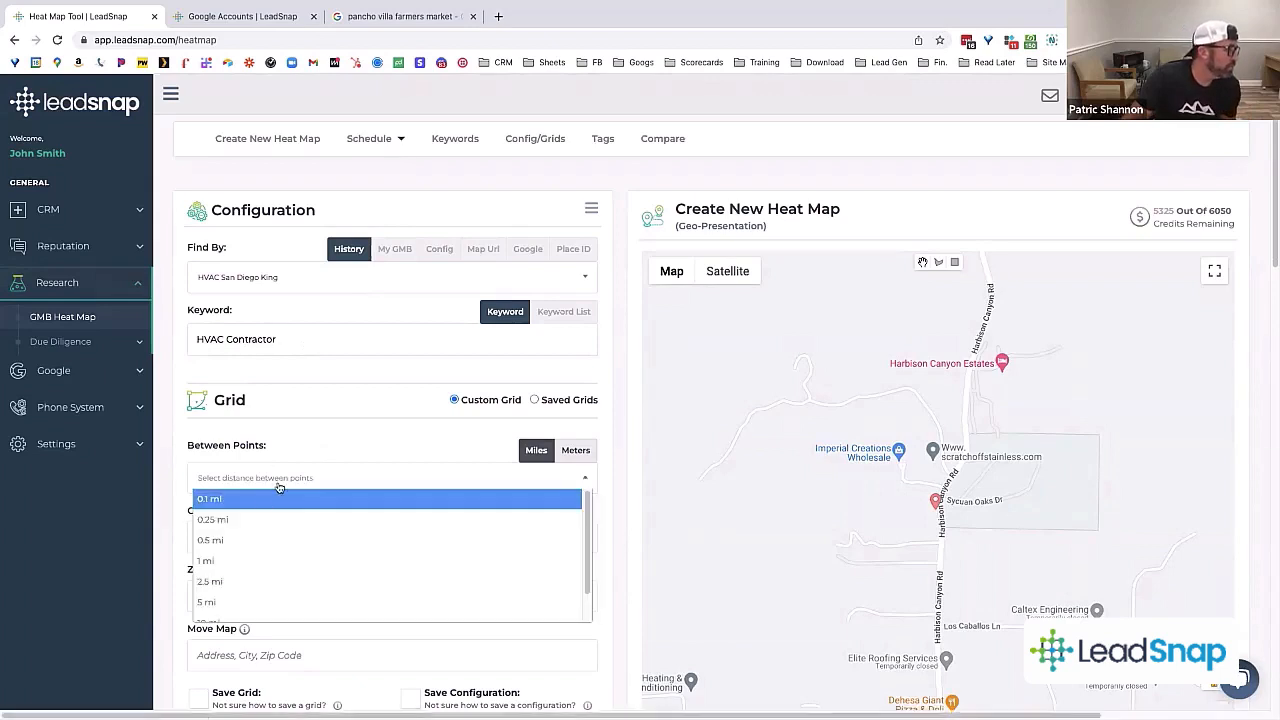
click(240, 521)
click(248, 537)
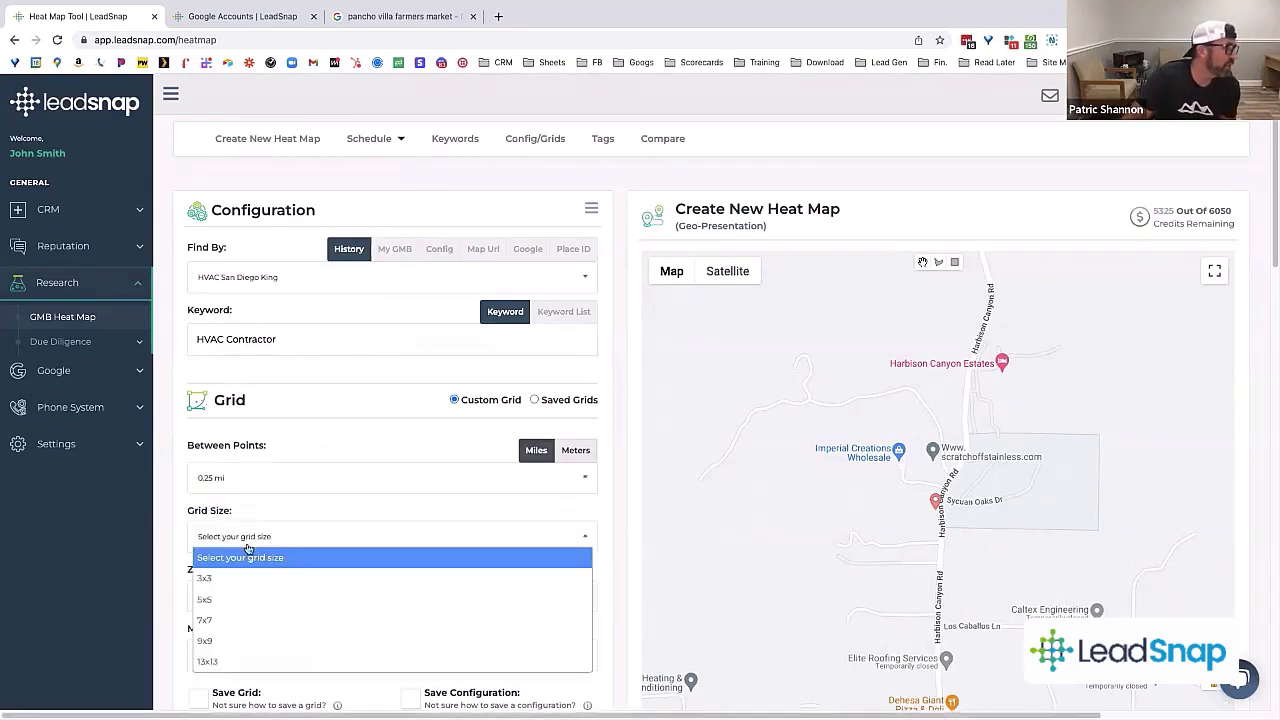
click(229, 661)
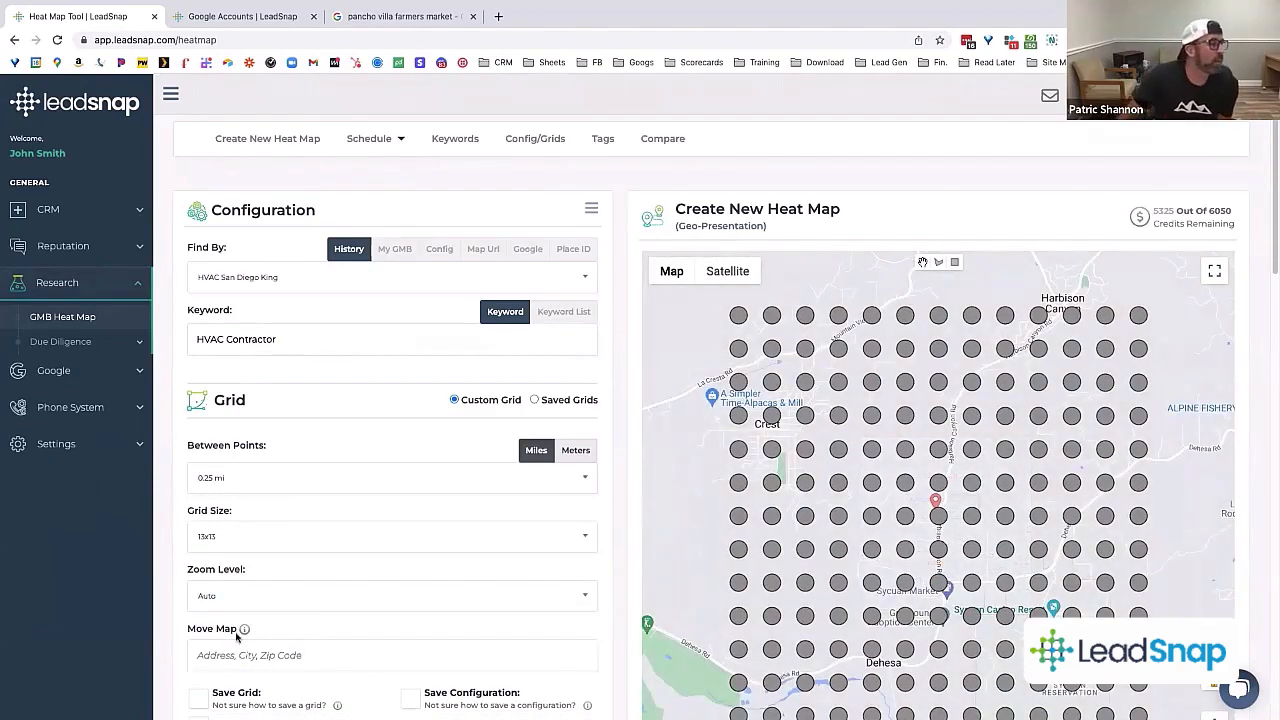
Step: Copy Pancho Villa Farmer's Market's address from the Google results and move the heat map to that address in LeadSnap
scroll(306, 647, down, 1)
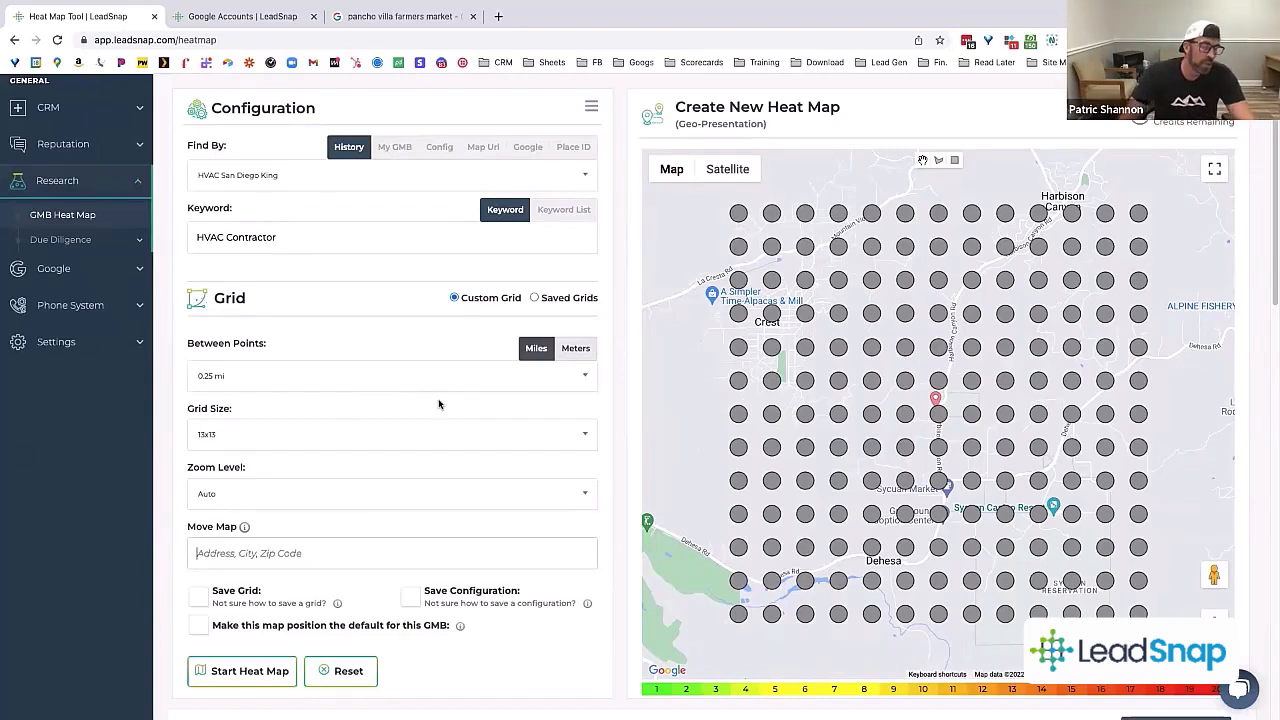
click(345, 18)
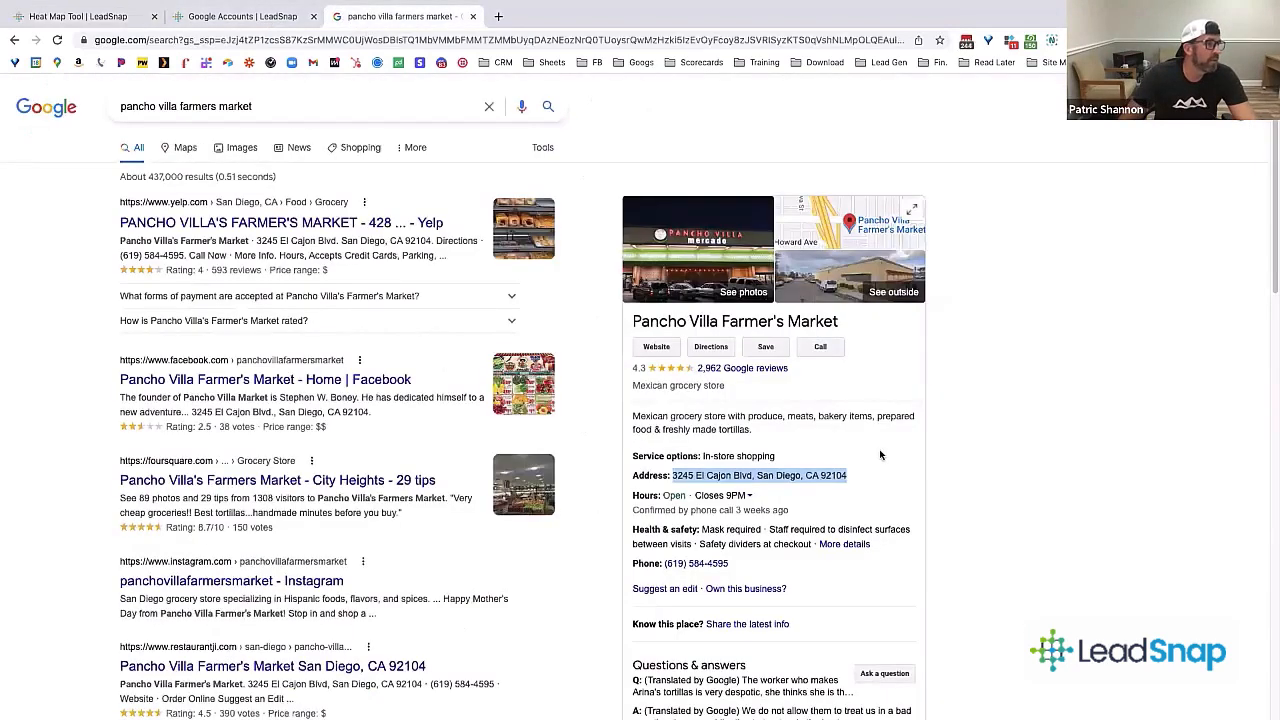
right_click(785, 474)
mouse_move(850, 588)
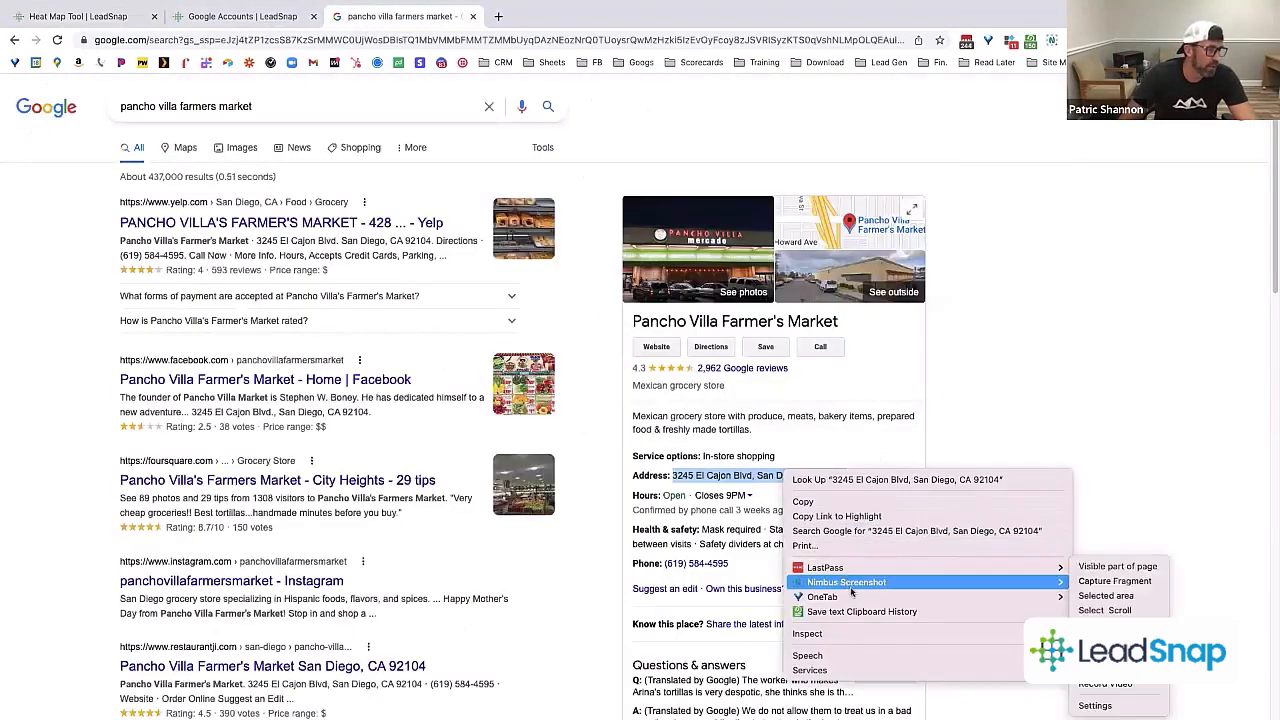
click(803, 501)
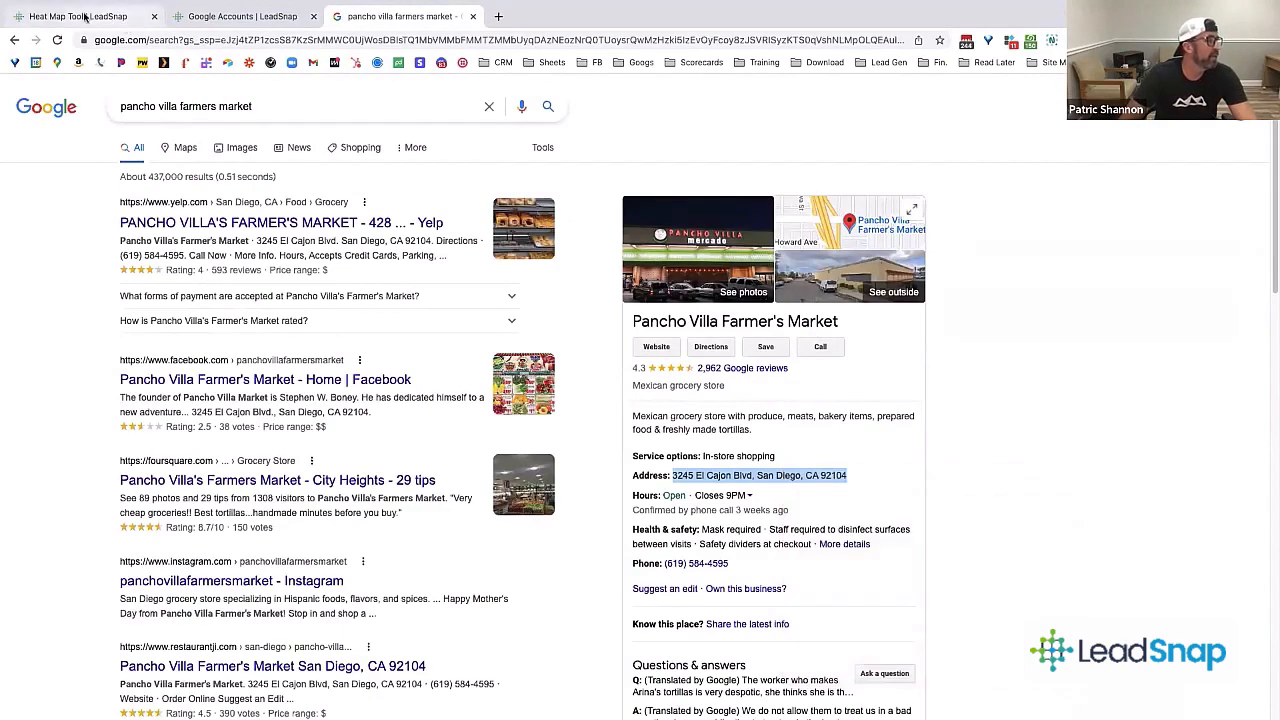
click(85, 18)
click(264, 554)
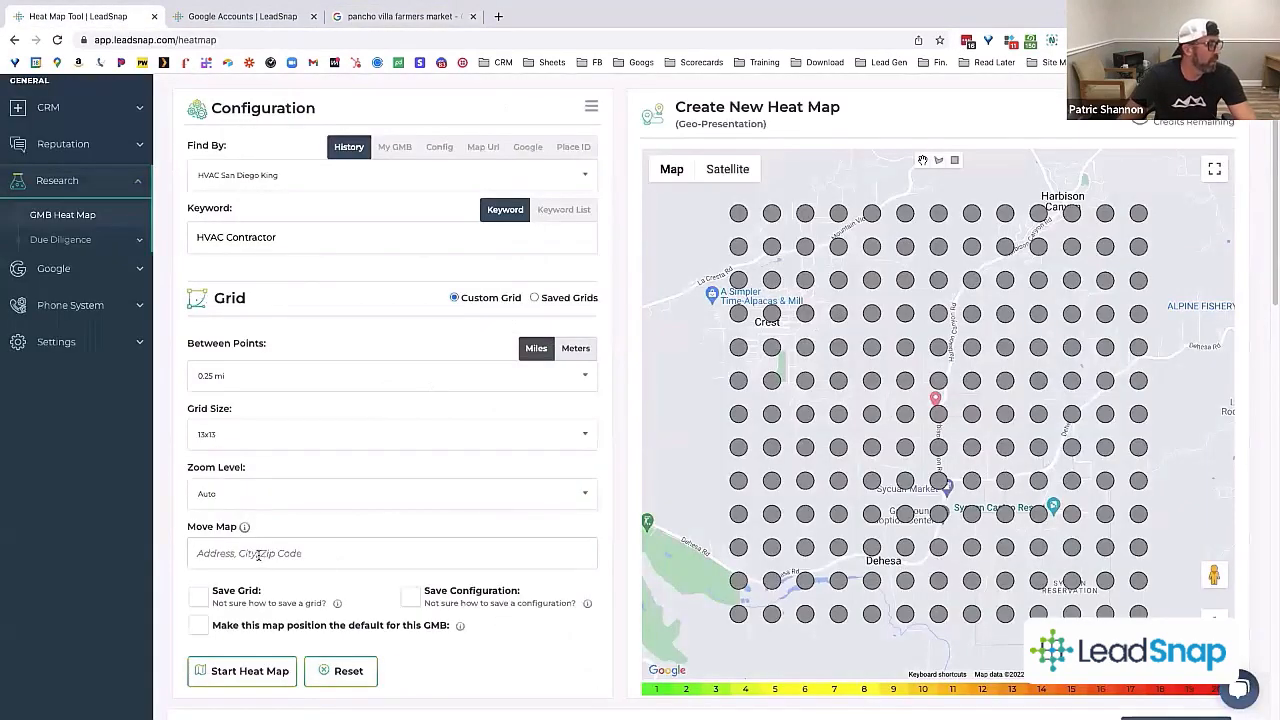
key(ctrl+v)
click(307, 582)
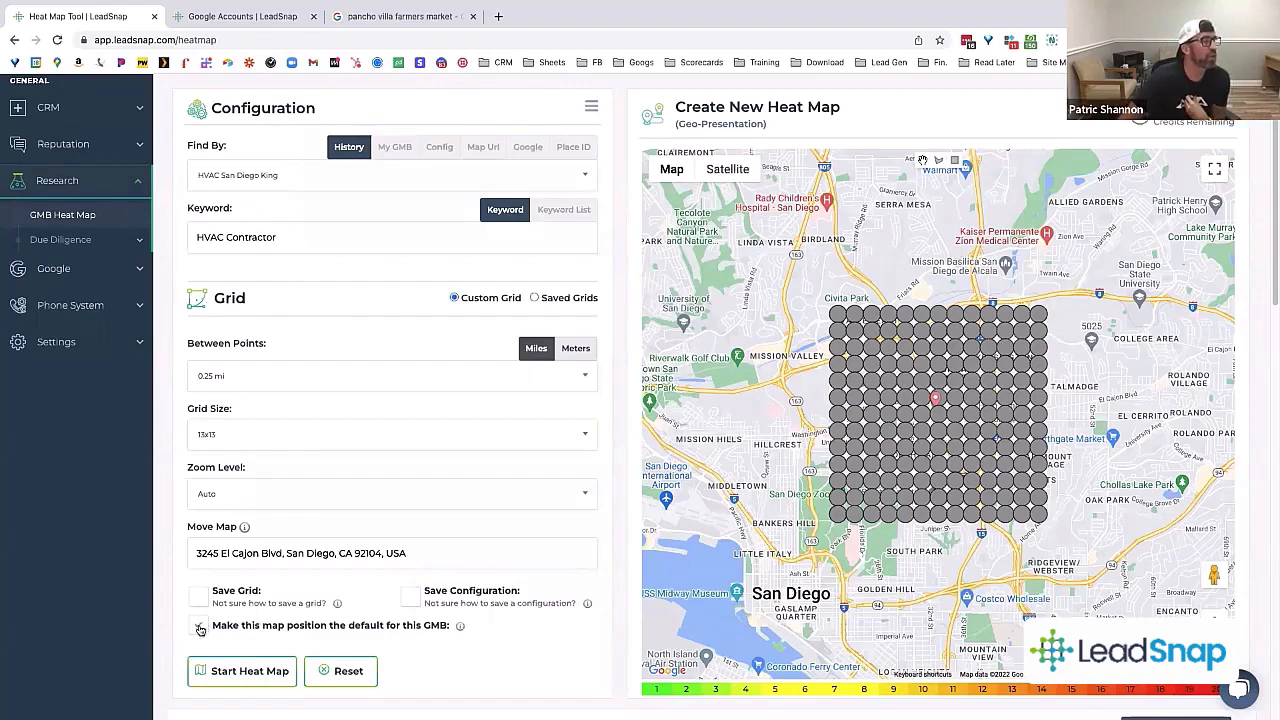
Step: Make this map position the default for the GMB, then start the heat map and acknowledge the added request
click(198, 628)
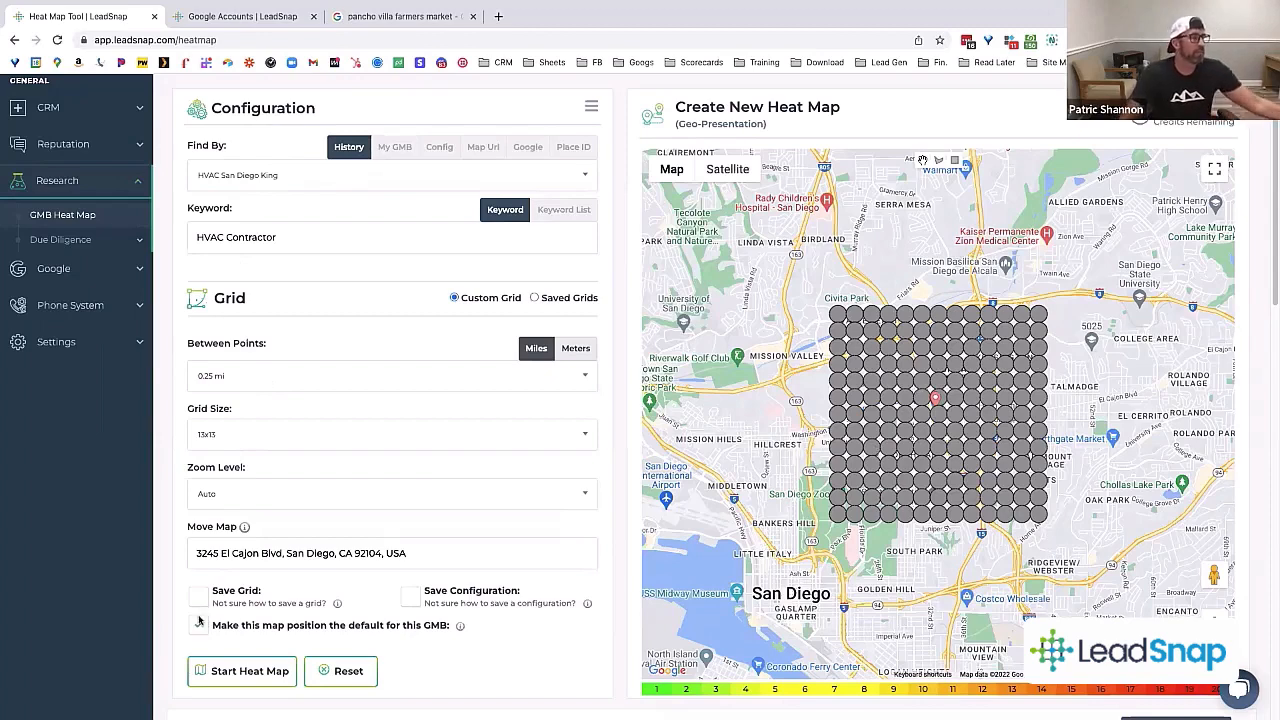
click(199, 624)
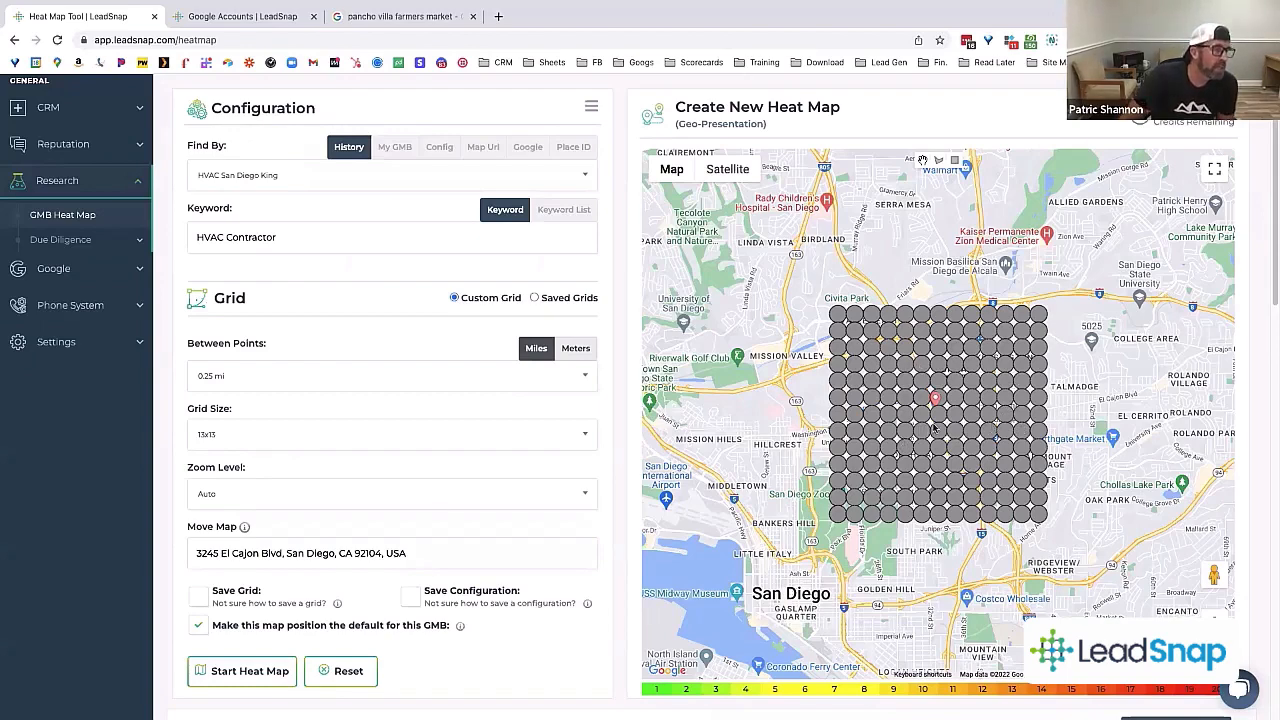
click(281, 660)
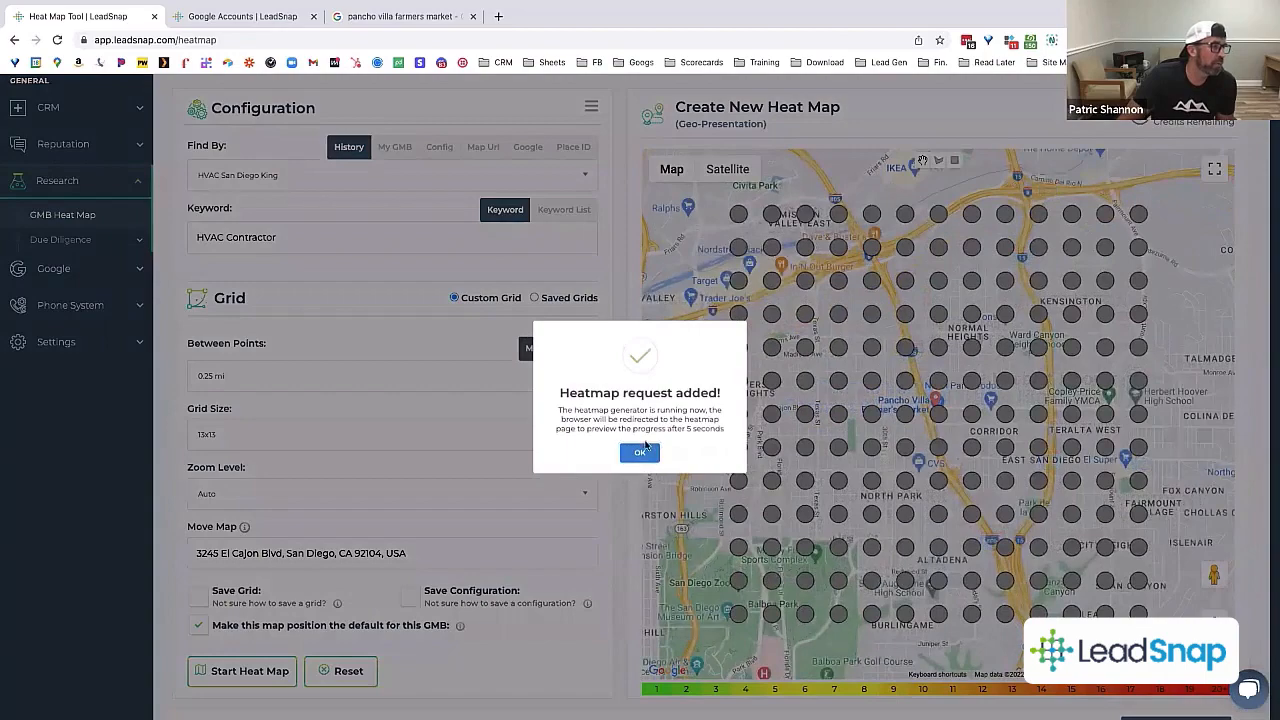
click(640, 455)
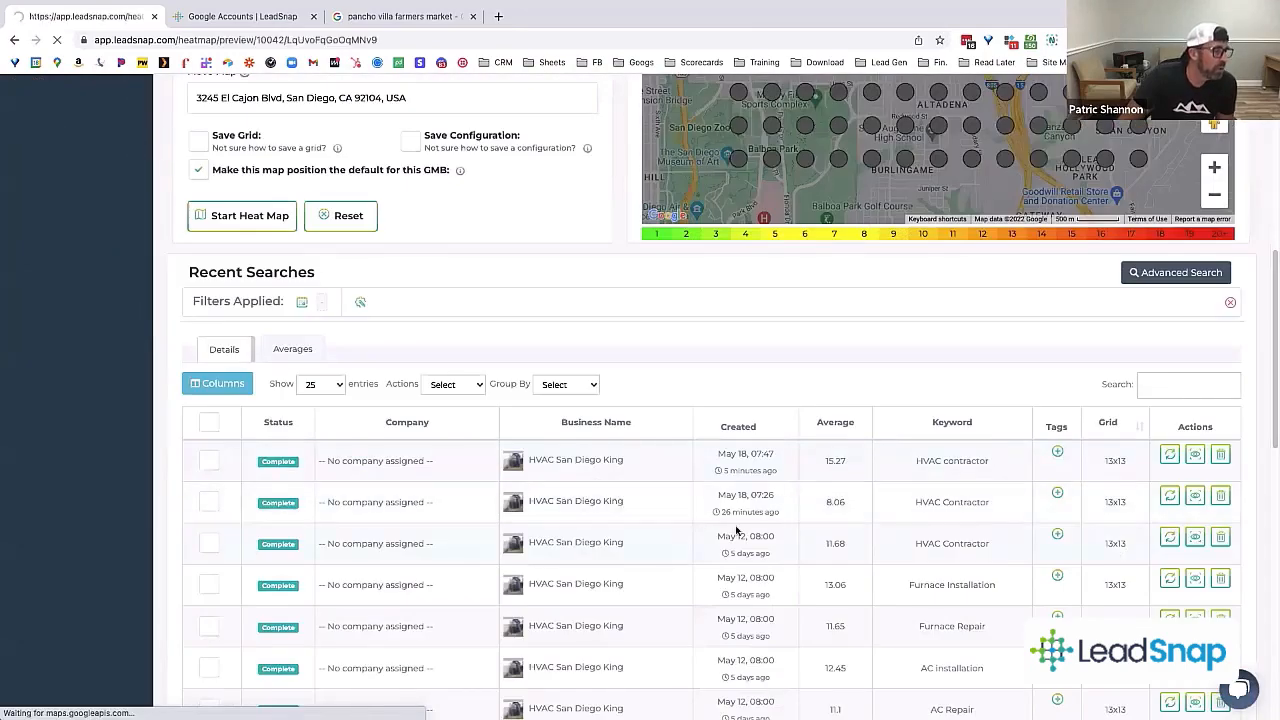
Step: Open the May 18, 07:26 HVAC Contractor heat map from the recent searches
scroll(720, 536, down, 2)
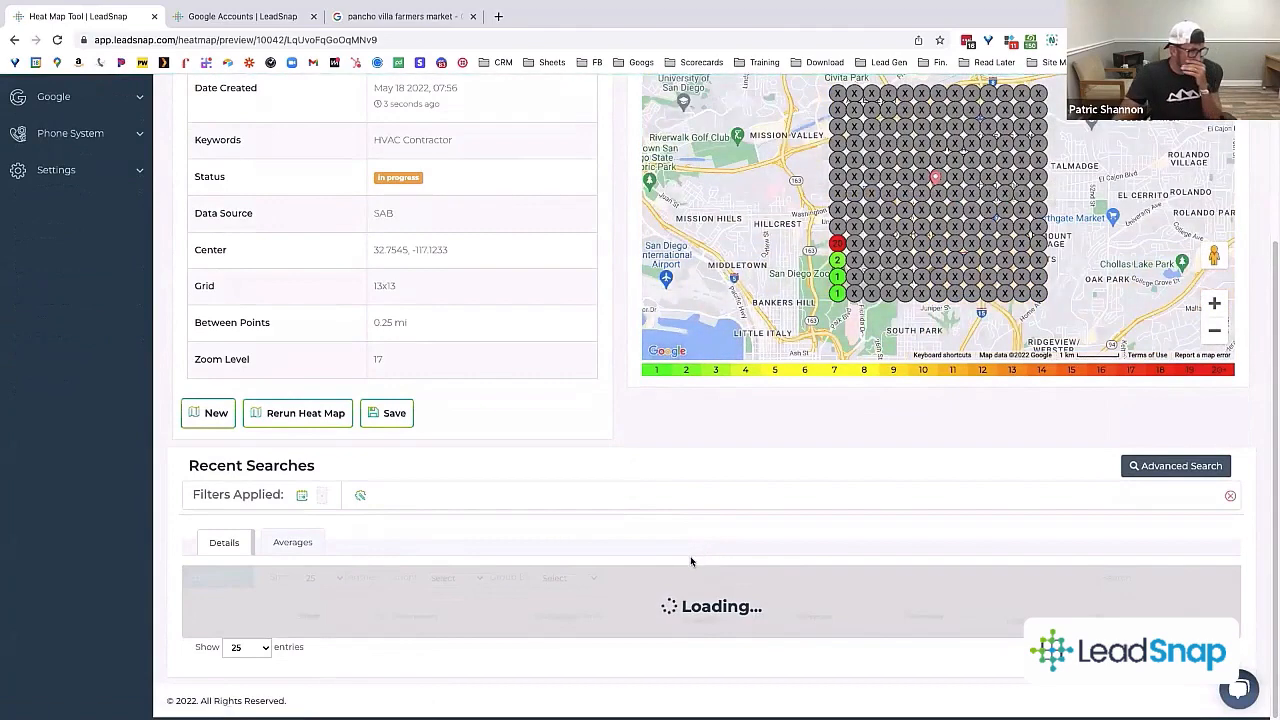
scroll(692, 561, down, 1)
scroll(692, 561, down, 3)
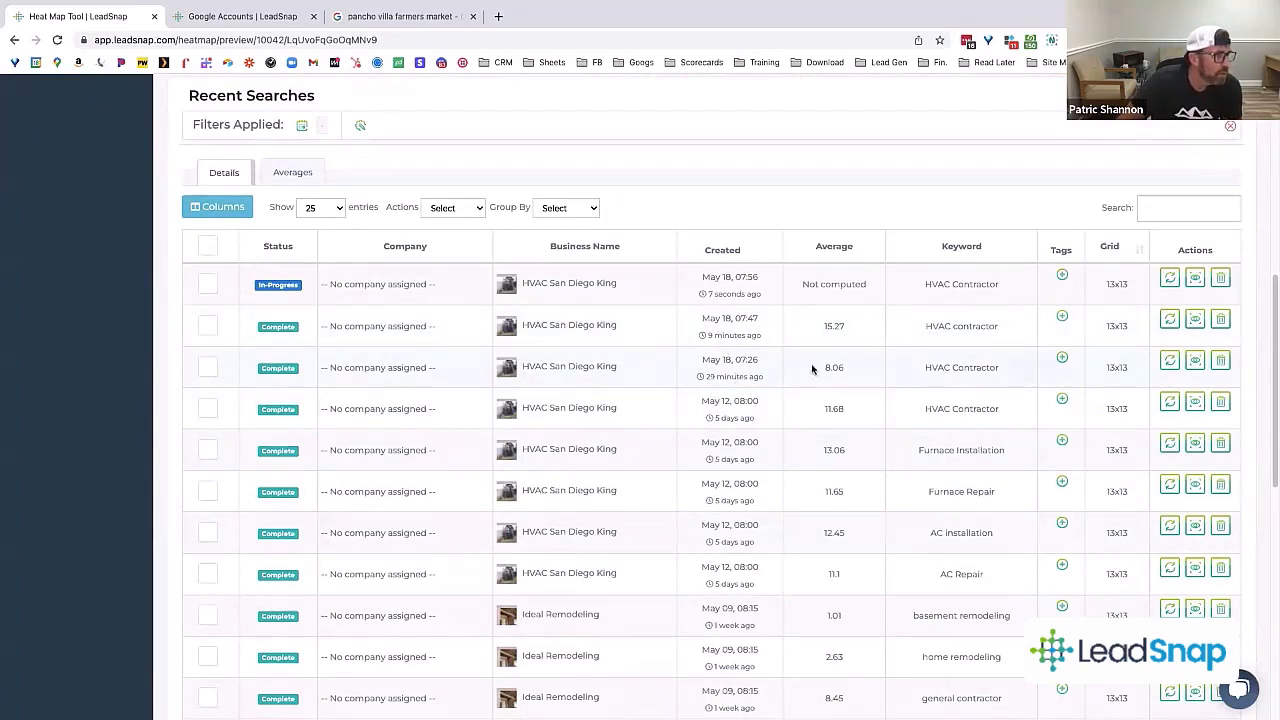
click(1196, 361)
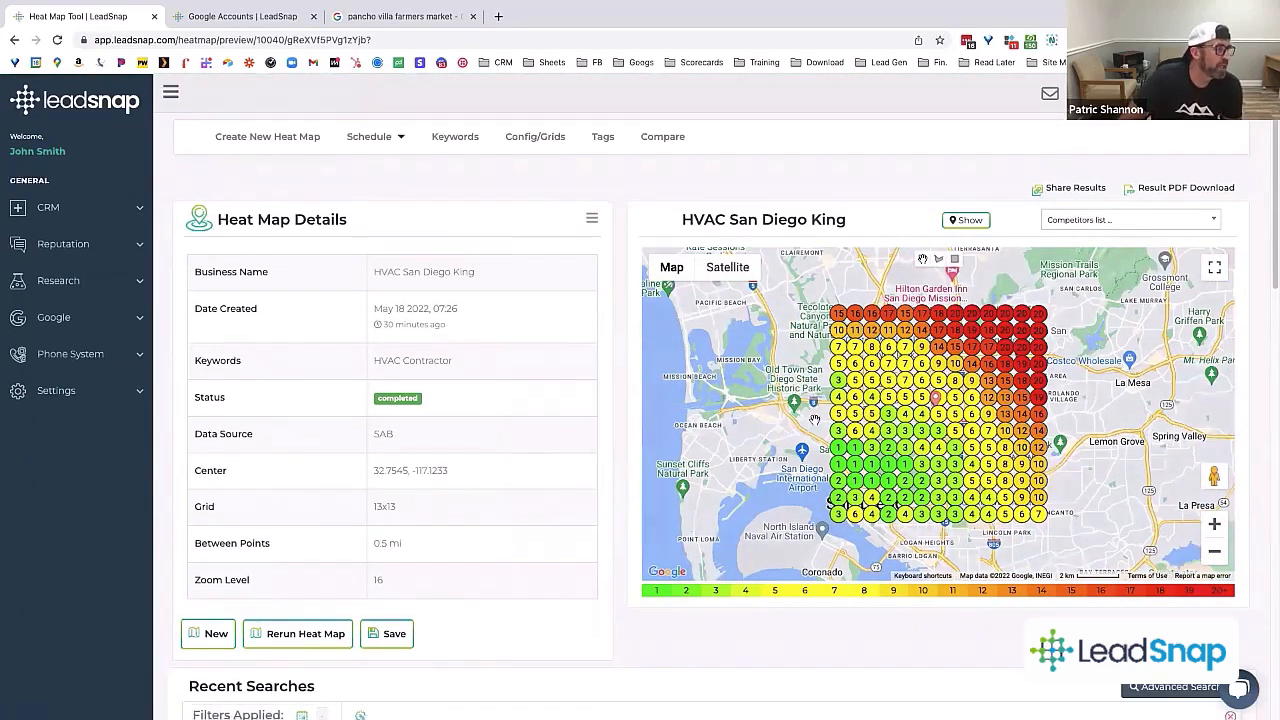
Step: Open the May 18, 07:47 HVAC contractor heat map from the recent searches in a new tab and view it
scroll(857, 457, down, 4)
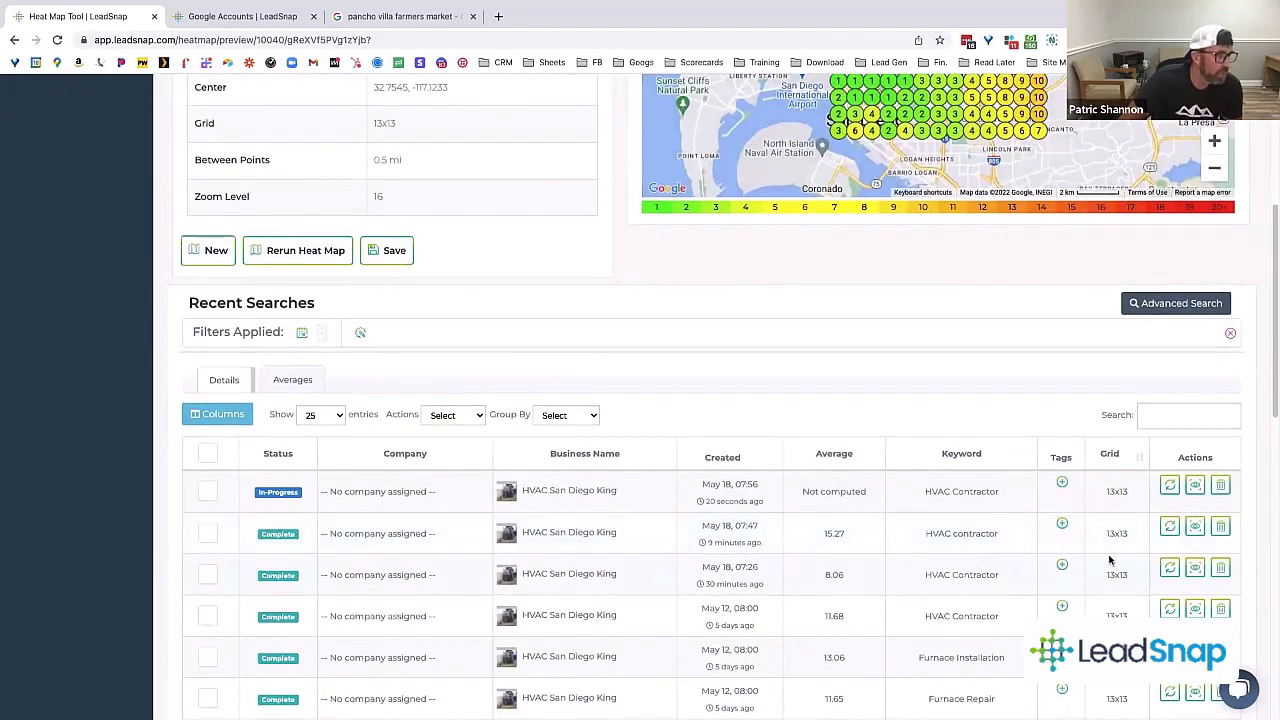
right_click(1193, 535)
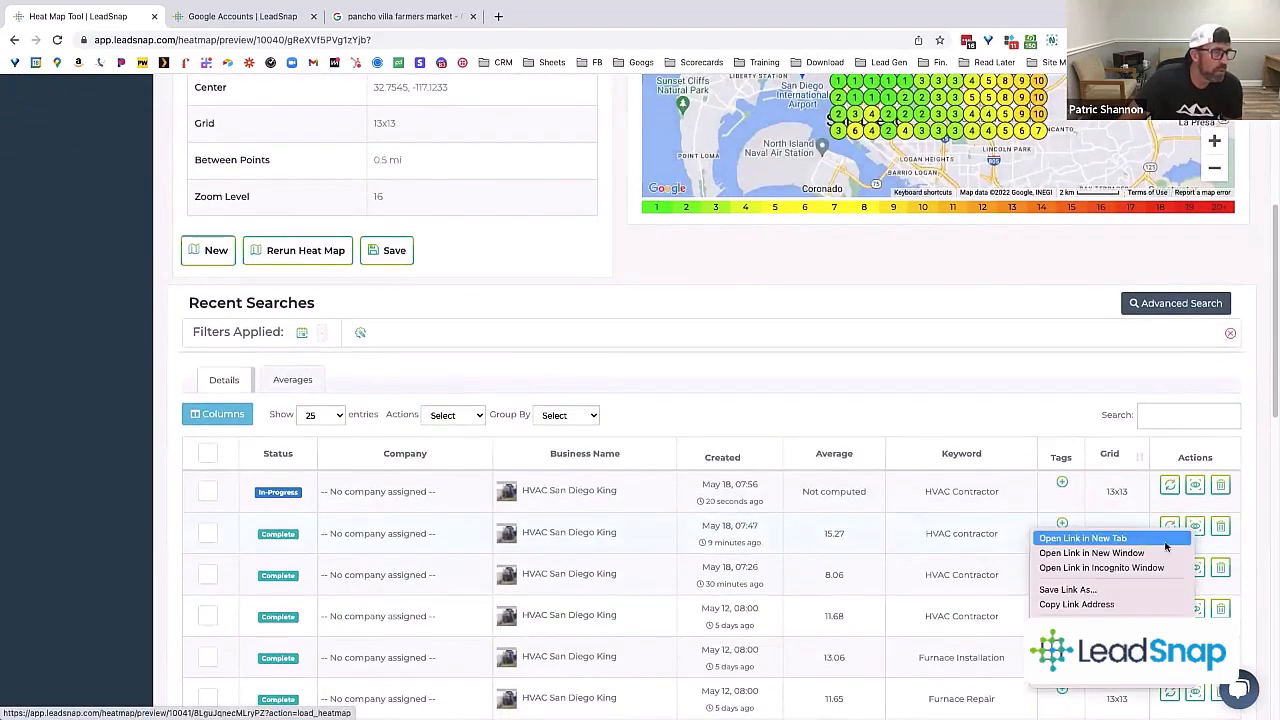
click(1115, 536)
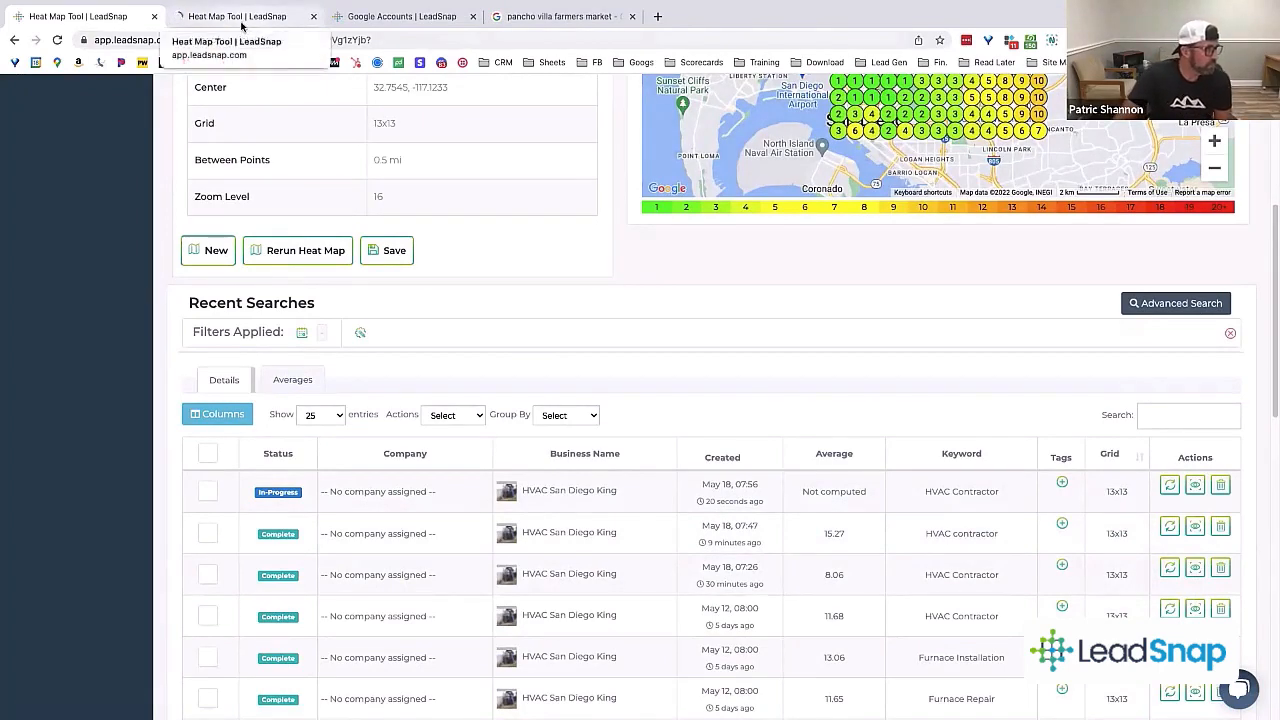
click(241, 27)
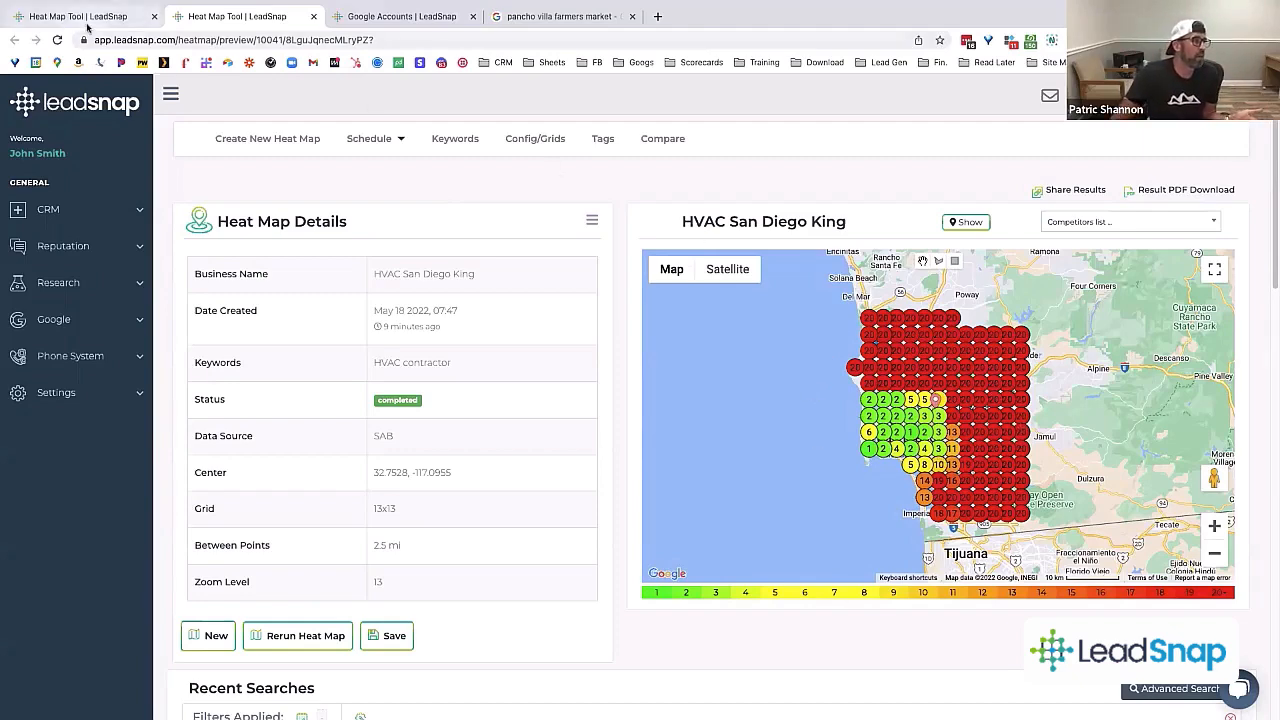
Step: Compare the 07:26 heat map with 0.5 mi spacing against the 07:47 heat map with 2.5 mi spacing
click(92, 18)
scroll(980, 323, up, 2)
scroll(988, 336, up, 3)
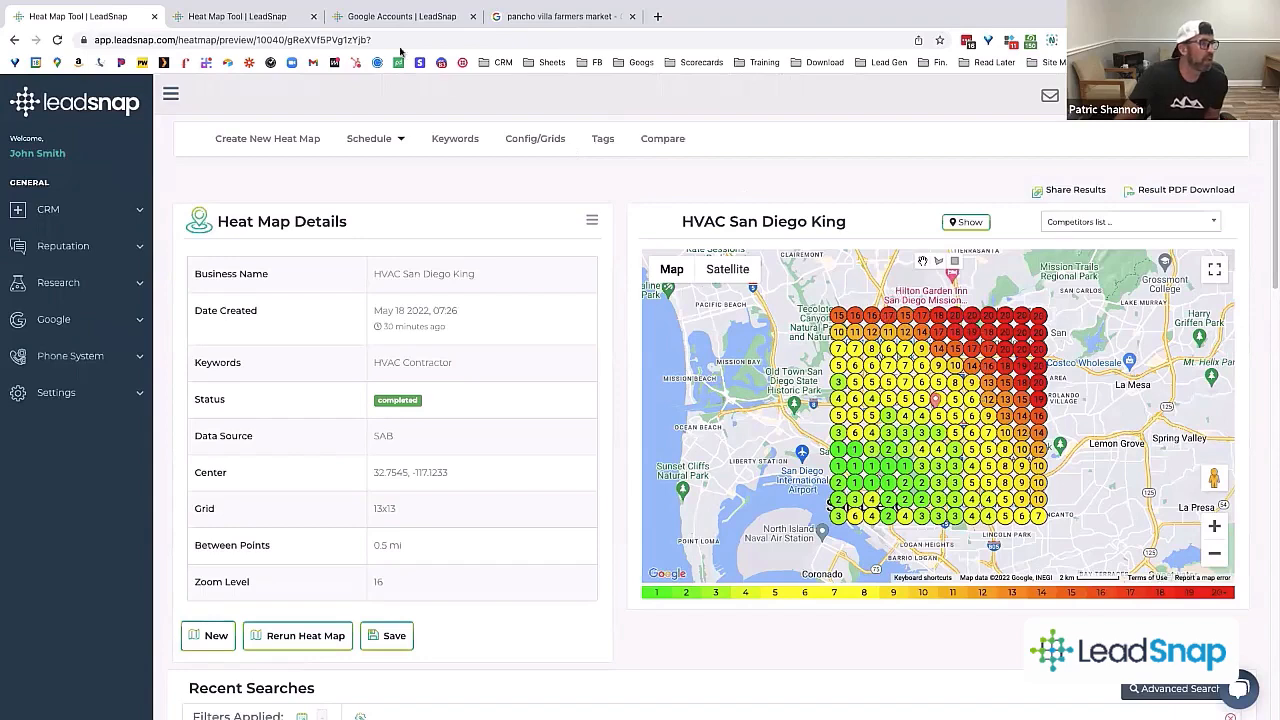
click(265, 15)
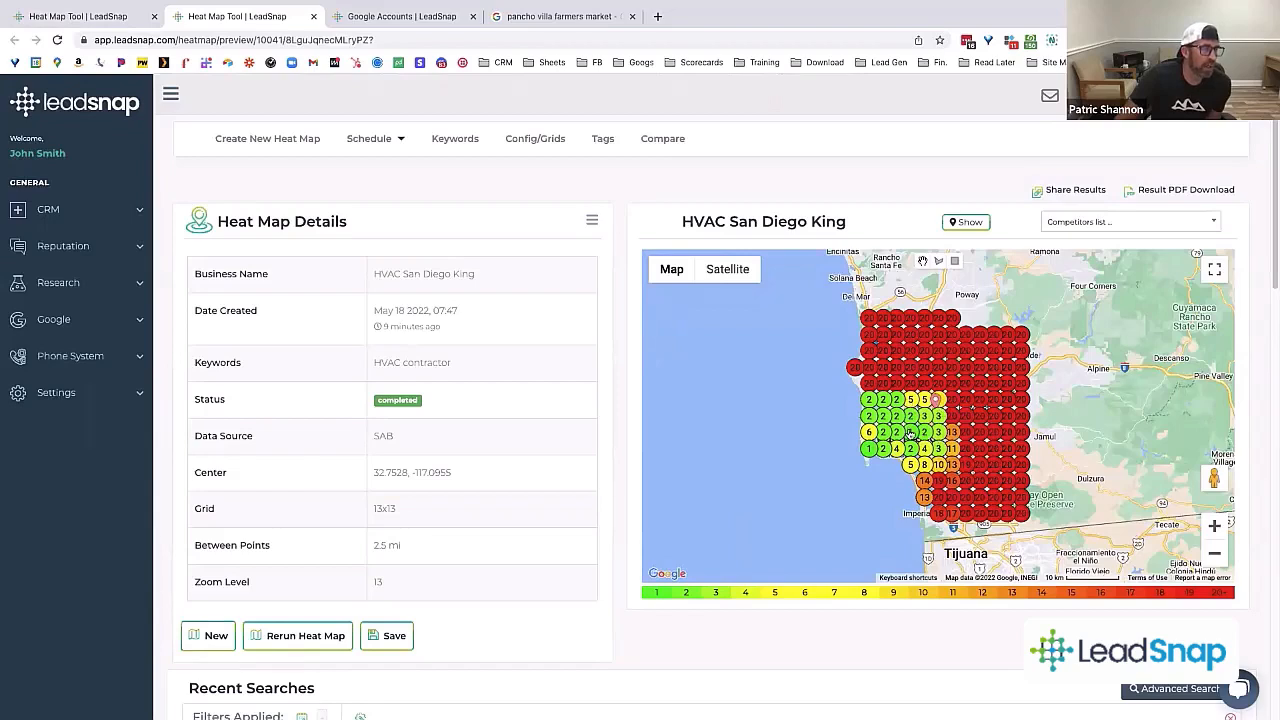
click(106, 22)
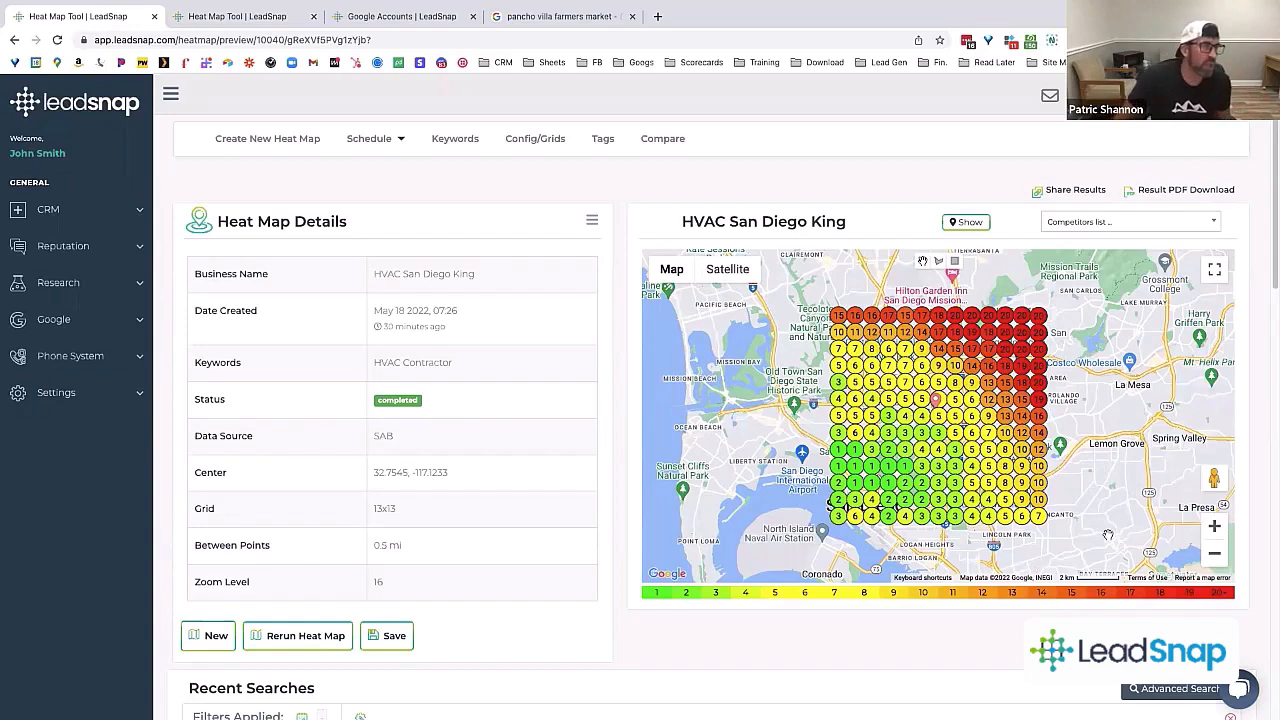
Step: Examine the 07:26 heat map's rankings around Pancho Villa Farmer's Market up close in full screen, then return to the details page
click(1218, 271)
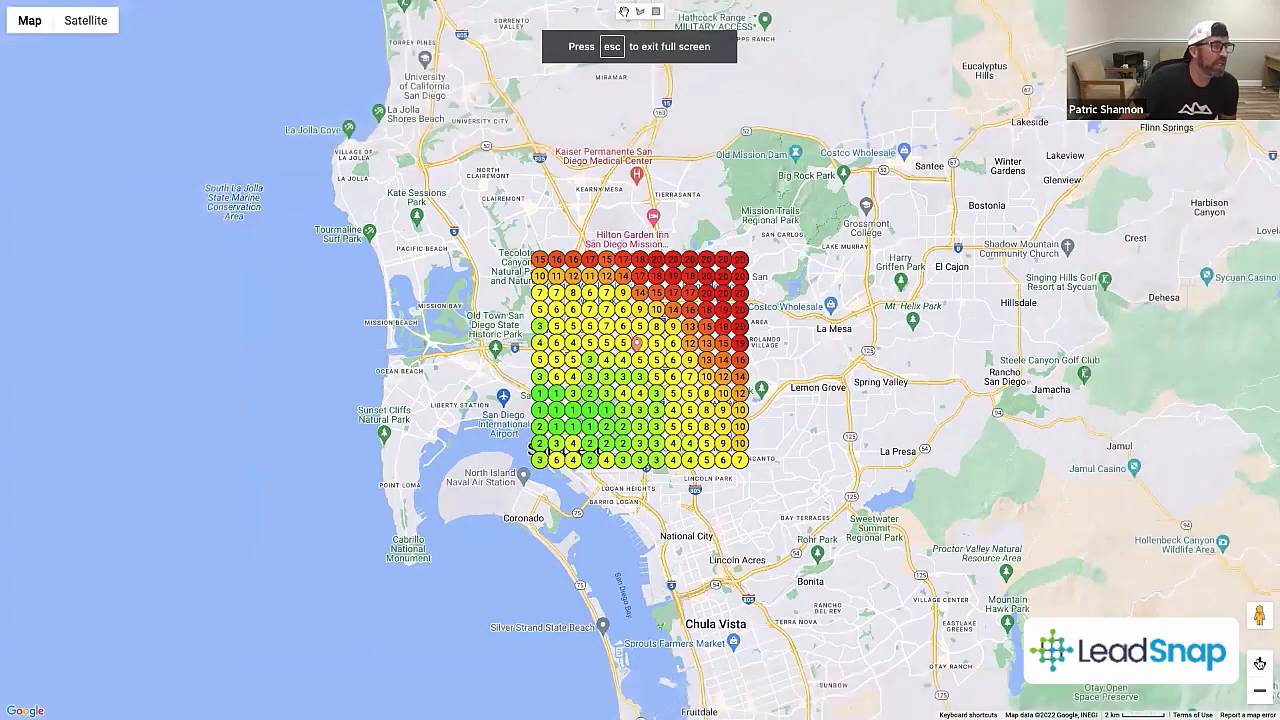
click(1260, 663)
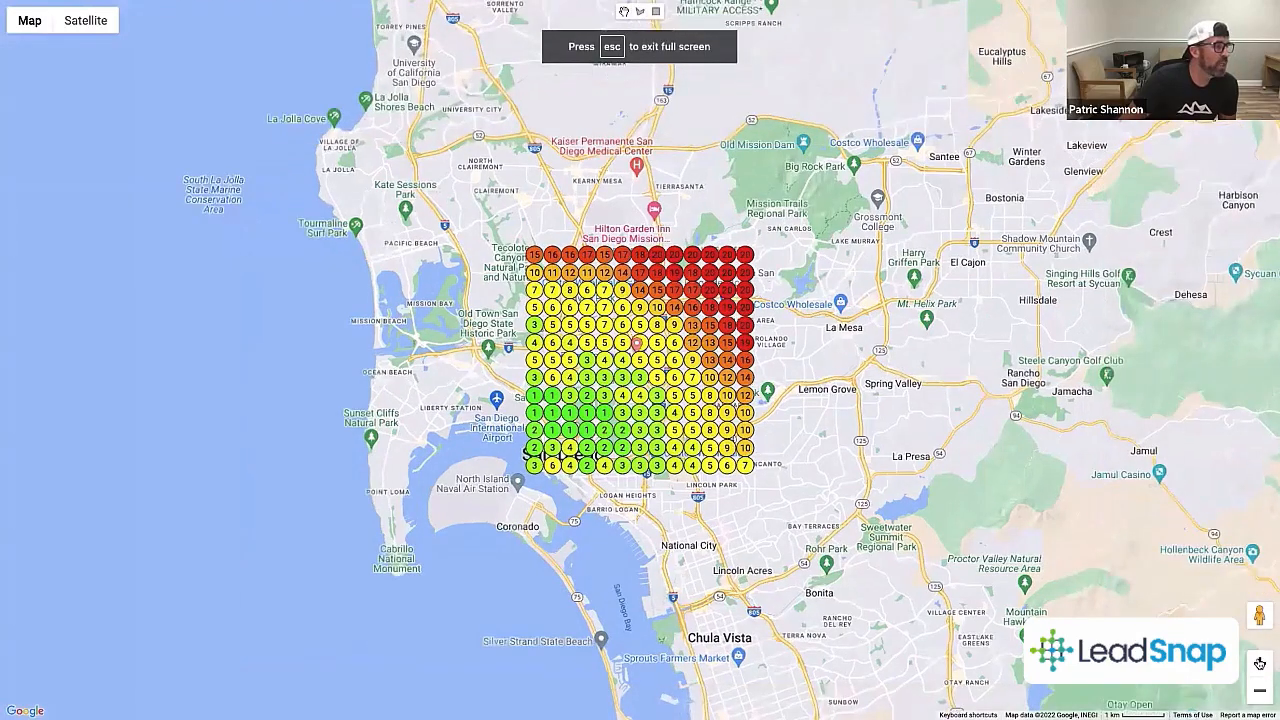
click(1260, 663)
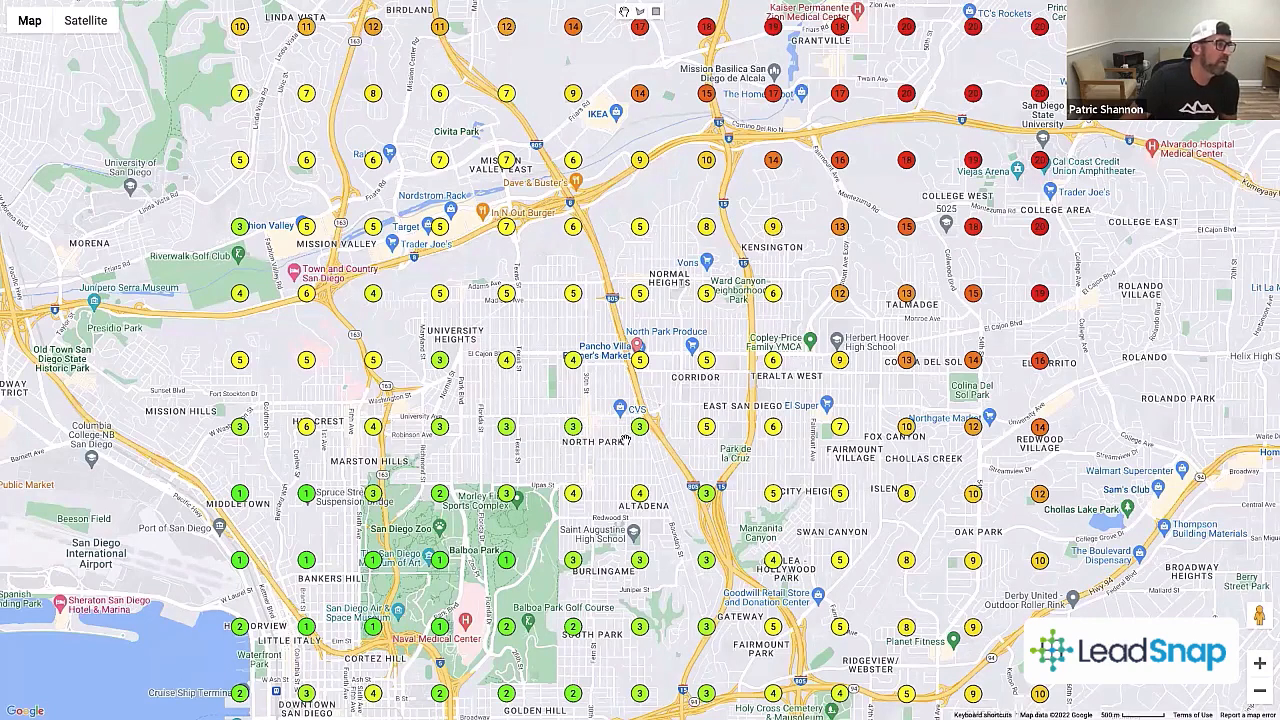
drag(756, 445, 737, 455)
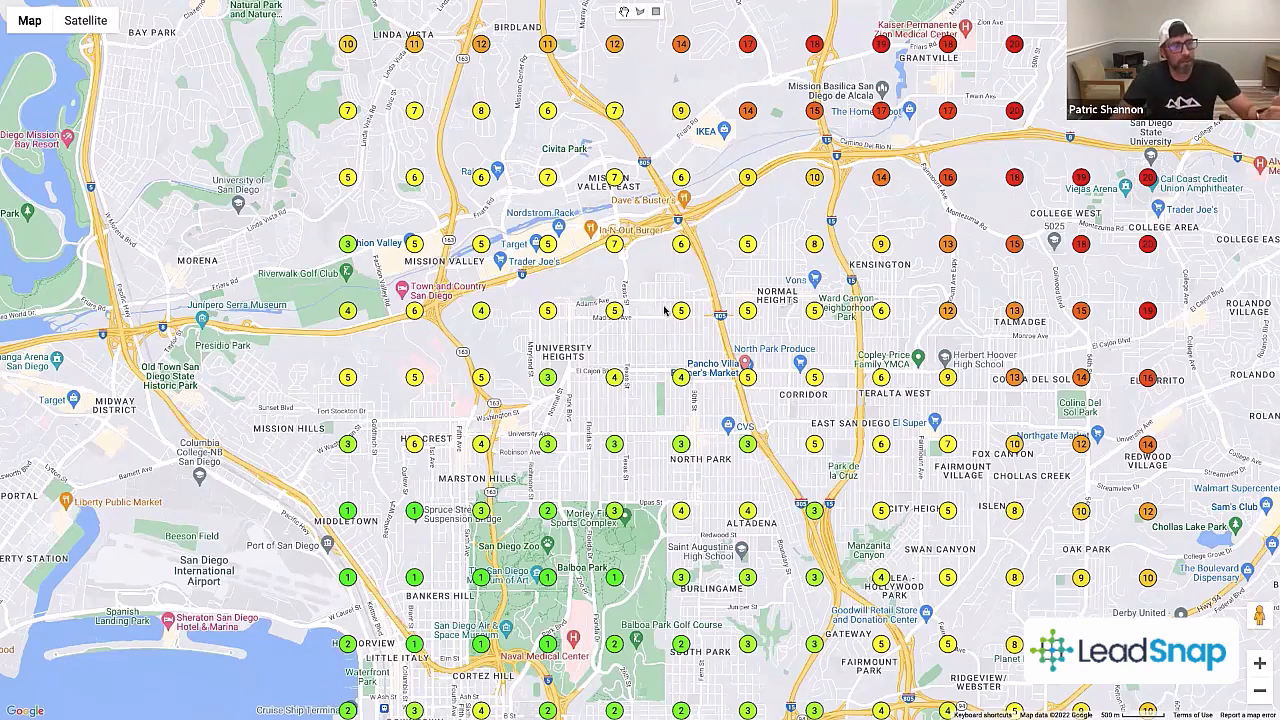
key(Escape)
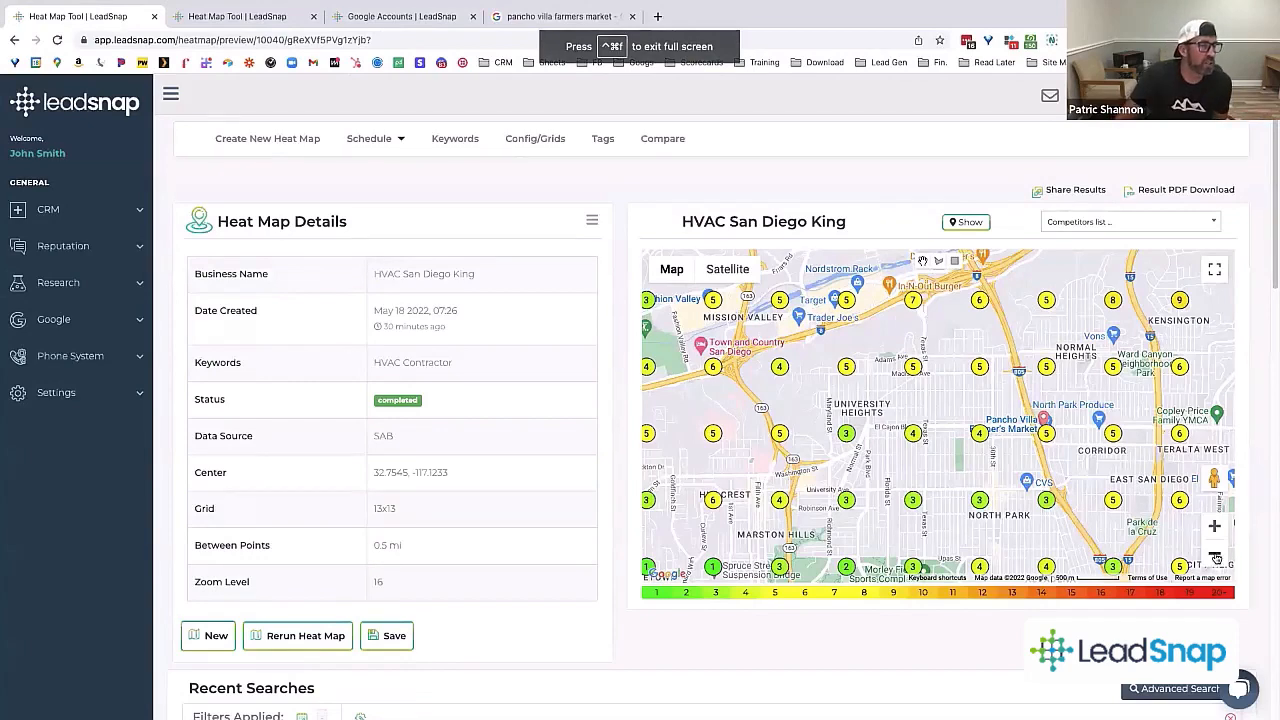
Step: View the whole 07:26 grid, then examine its rankings around Mission Valley up close in full screen
click(1214, 553)
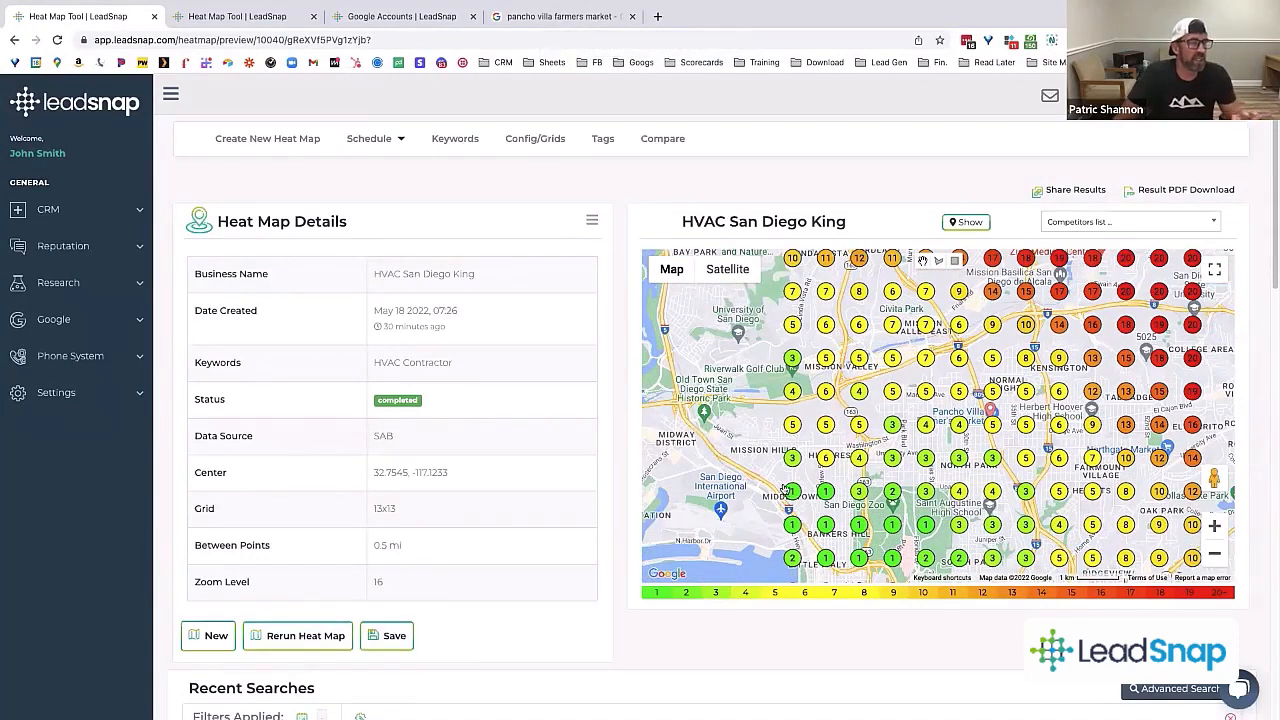
click(1214, 554)
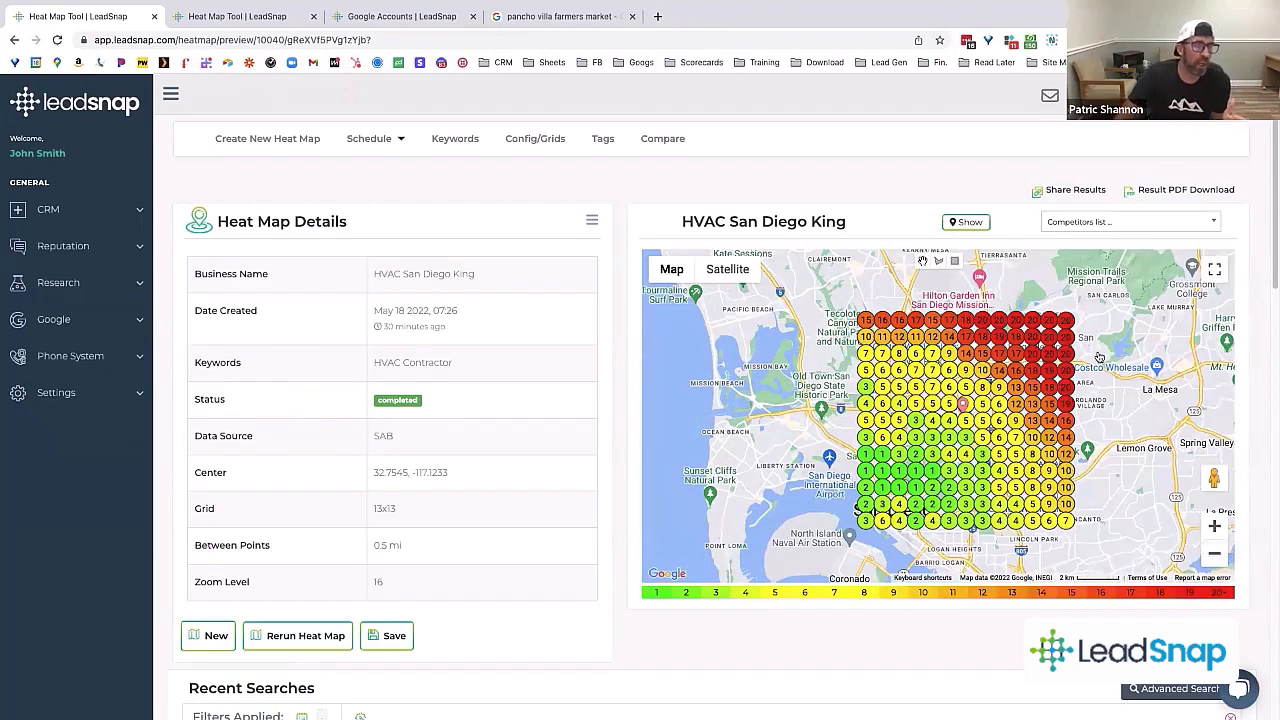
click(1215, 271)
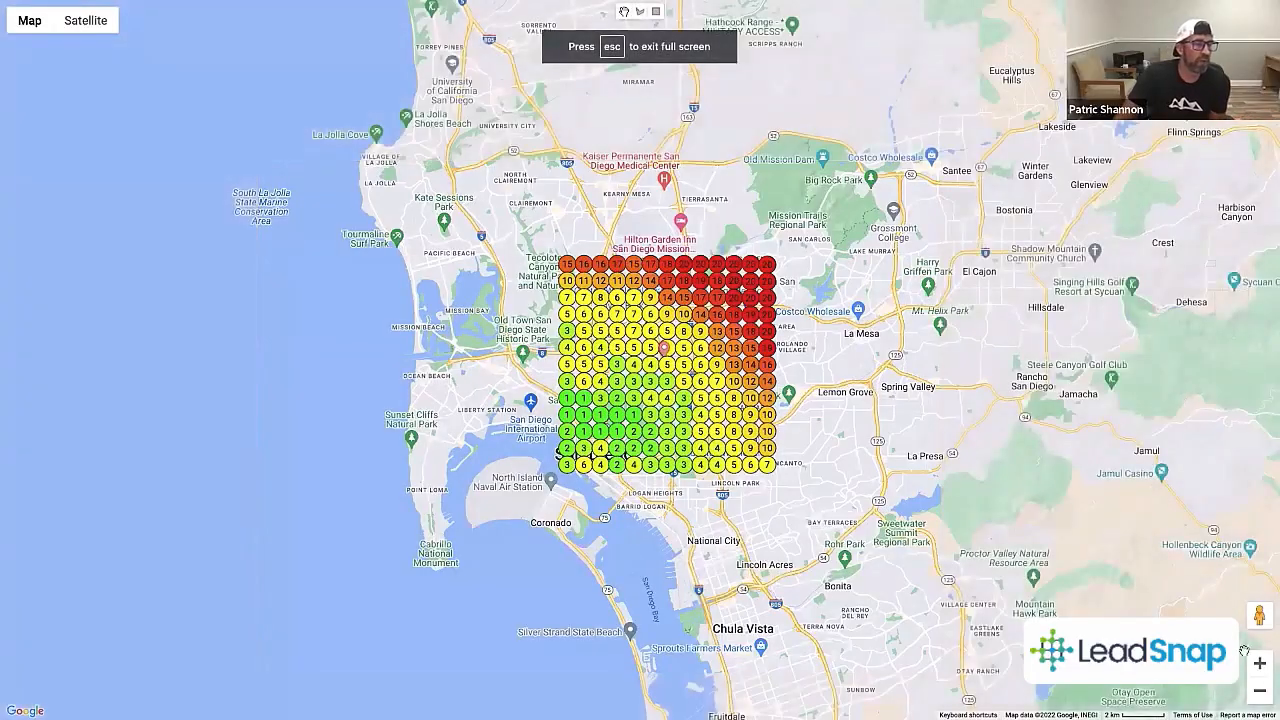
click(1260, 663)
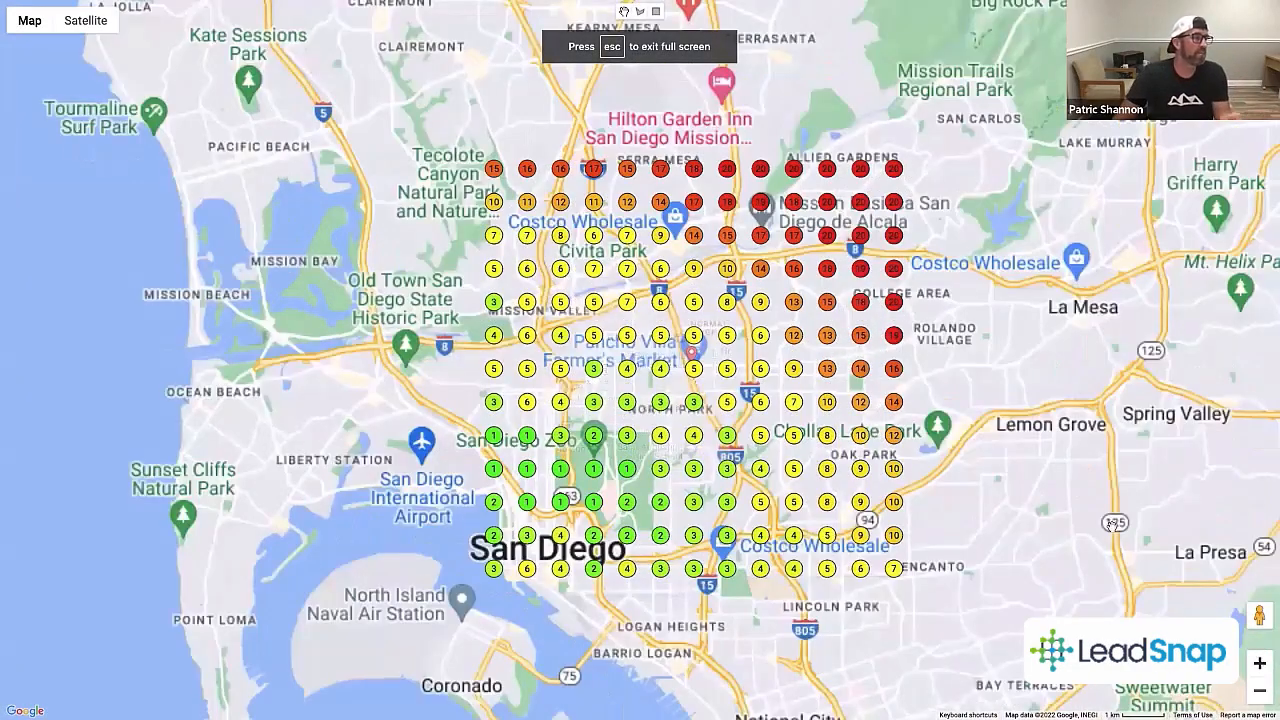
click(1260, 663)
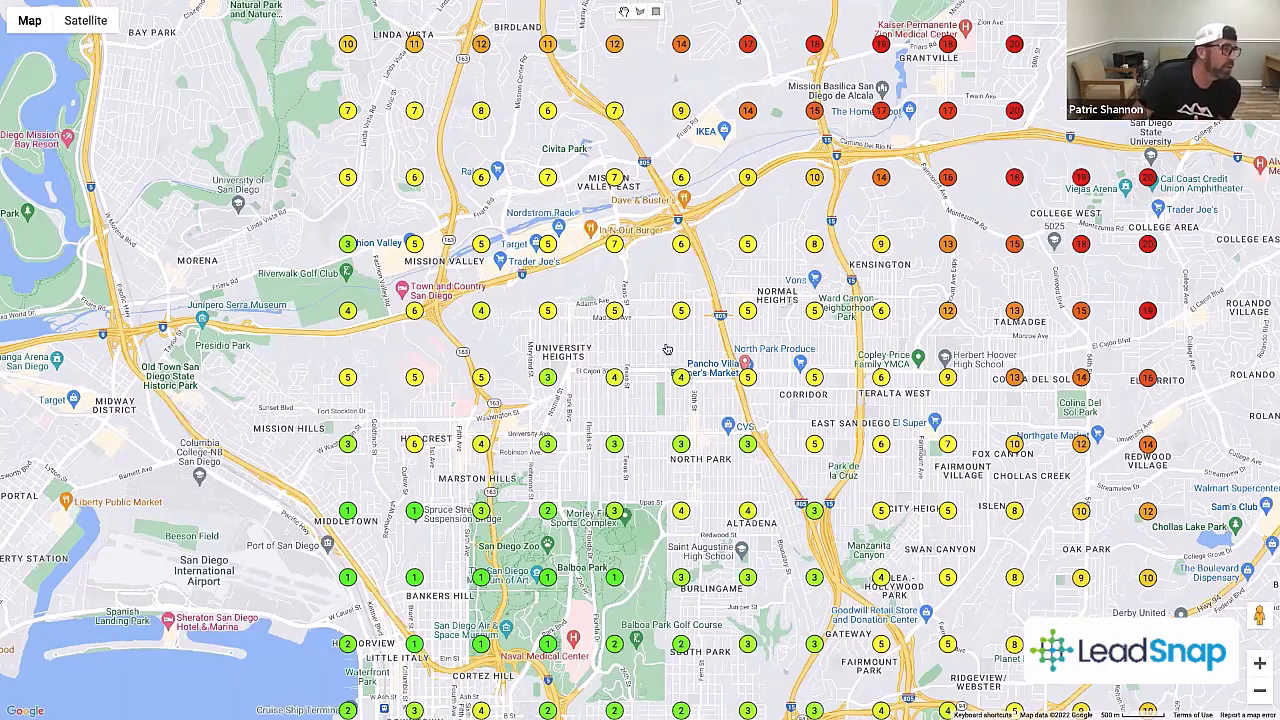
drag(692, 365, 699, 367)
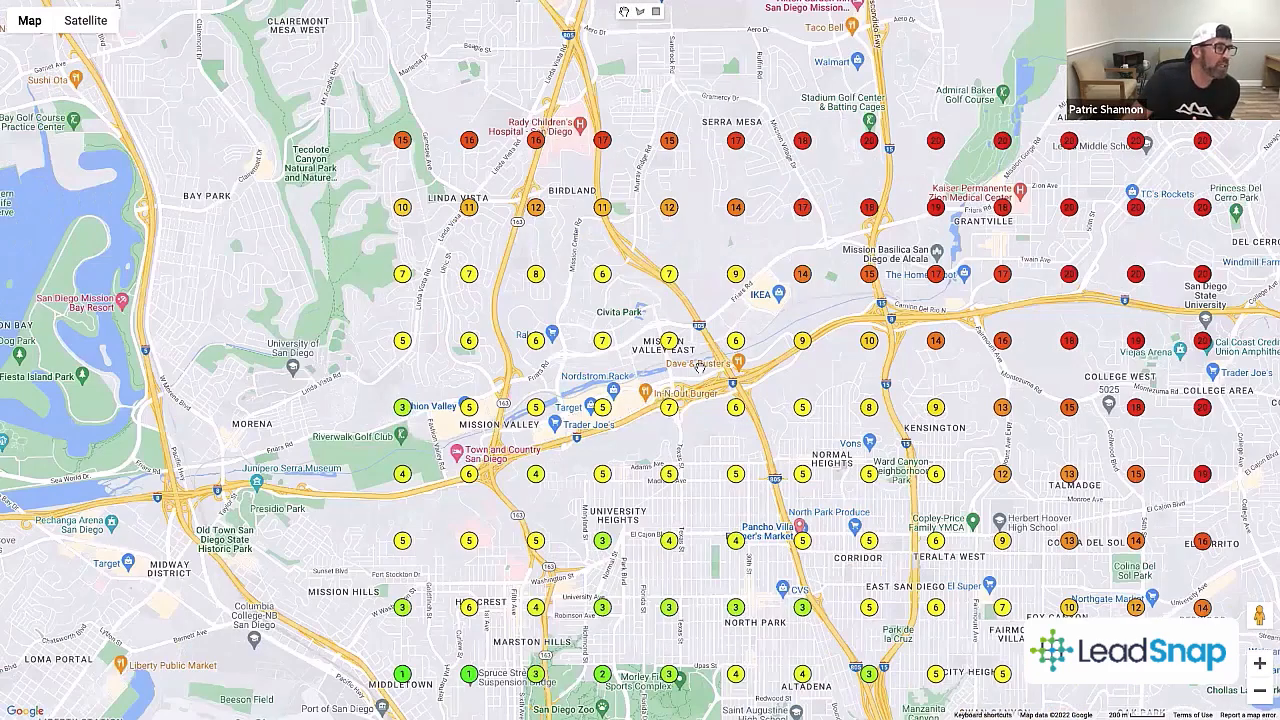
Step: Examine the 07:26 rankings around Mission Valley East and Normal Heights, then view the whole grid and leave full screen
scroll(652, 350, up, 2)
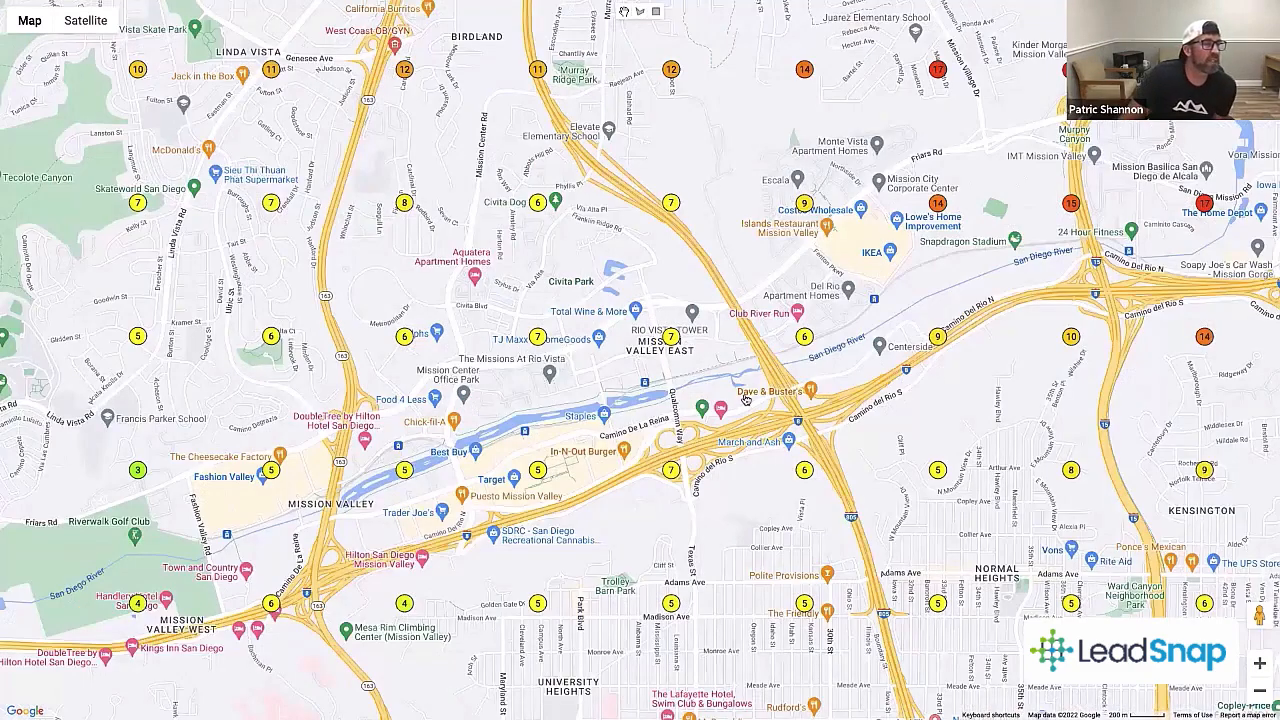
drag(798, 422, 658, 310)
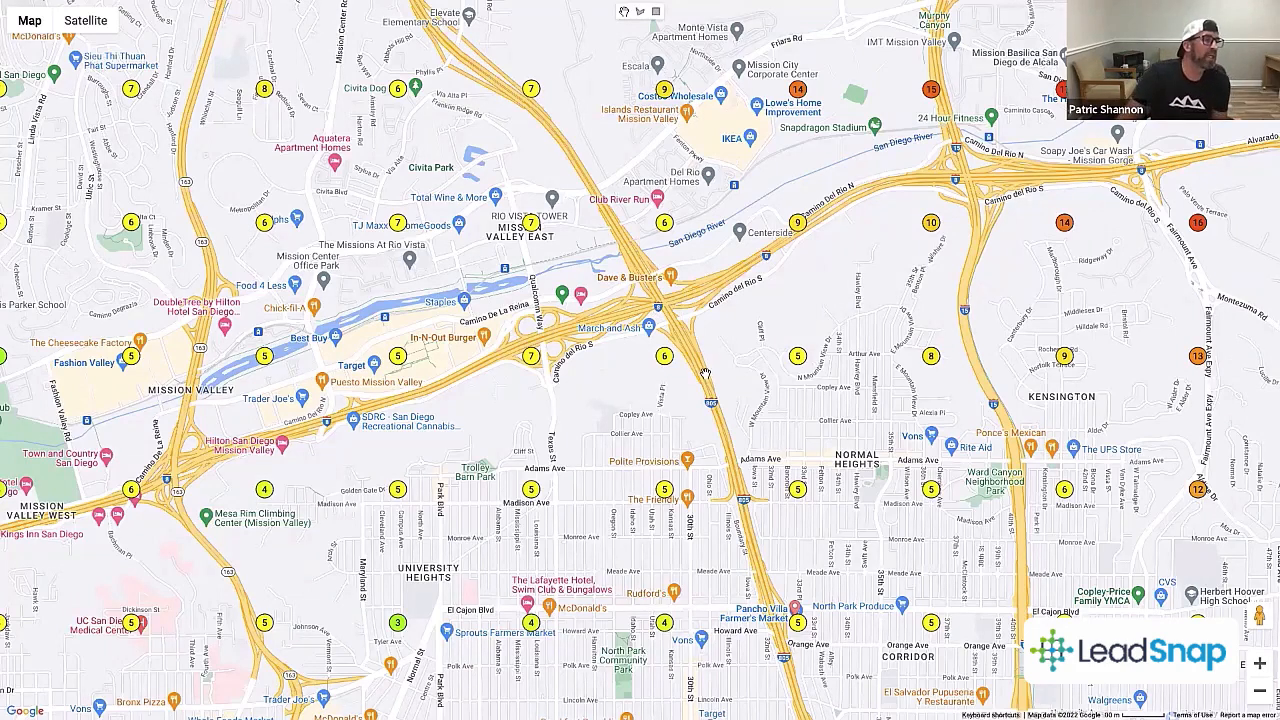
scroll(700, 368, down, 2)
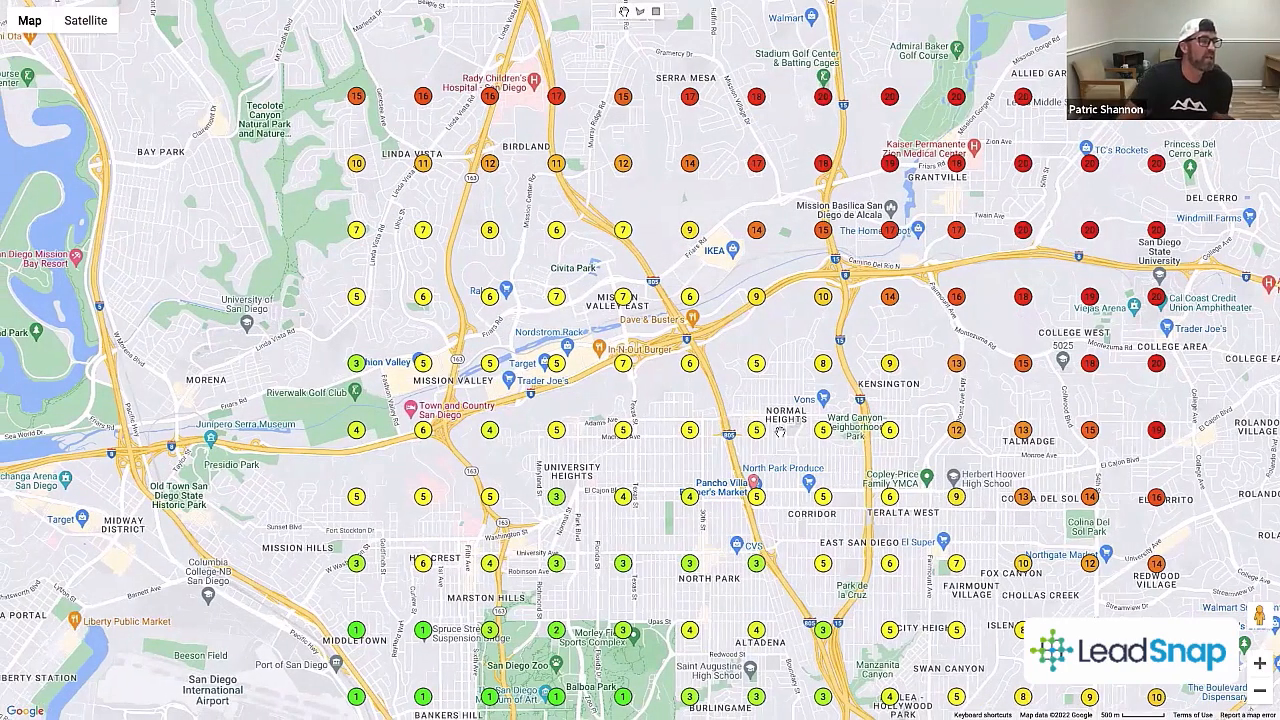
scroll(809, 471, down, 2)
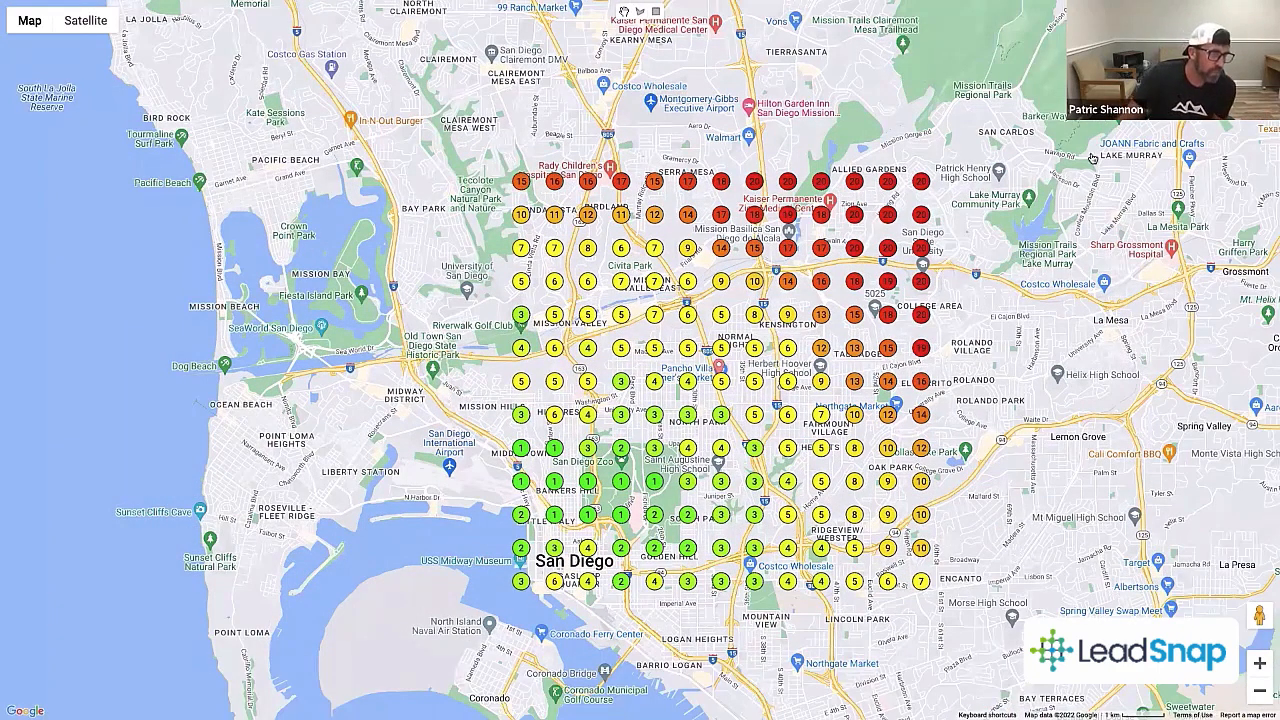
key(Escape)
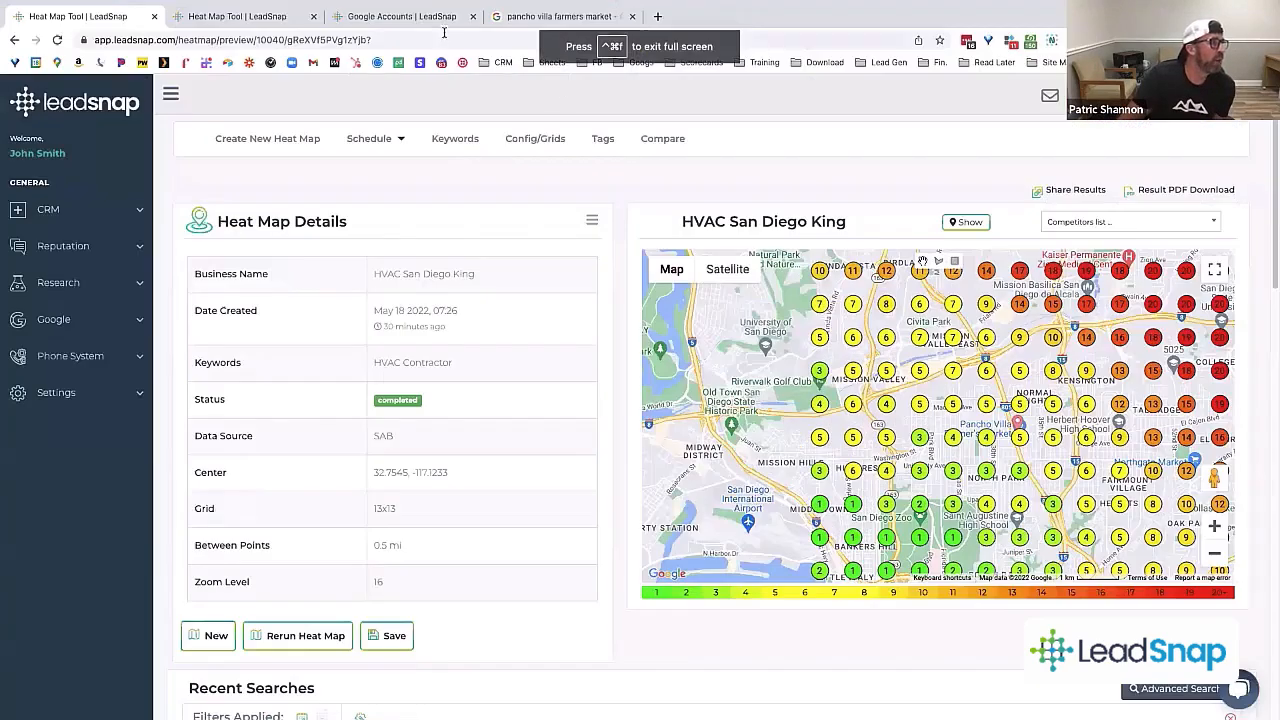
Step: Start the Bob's Bear Removal Pro! Google post summary with "We are offering a special $100 off an air conditioner installation in the"
click(410, 17)
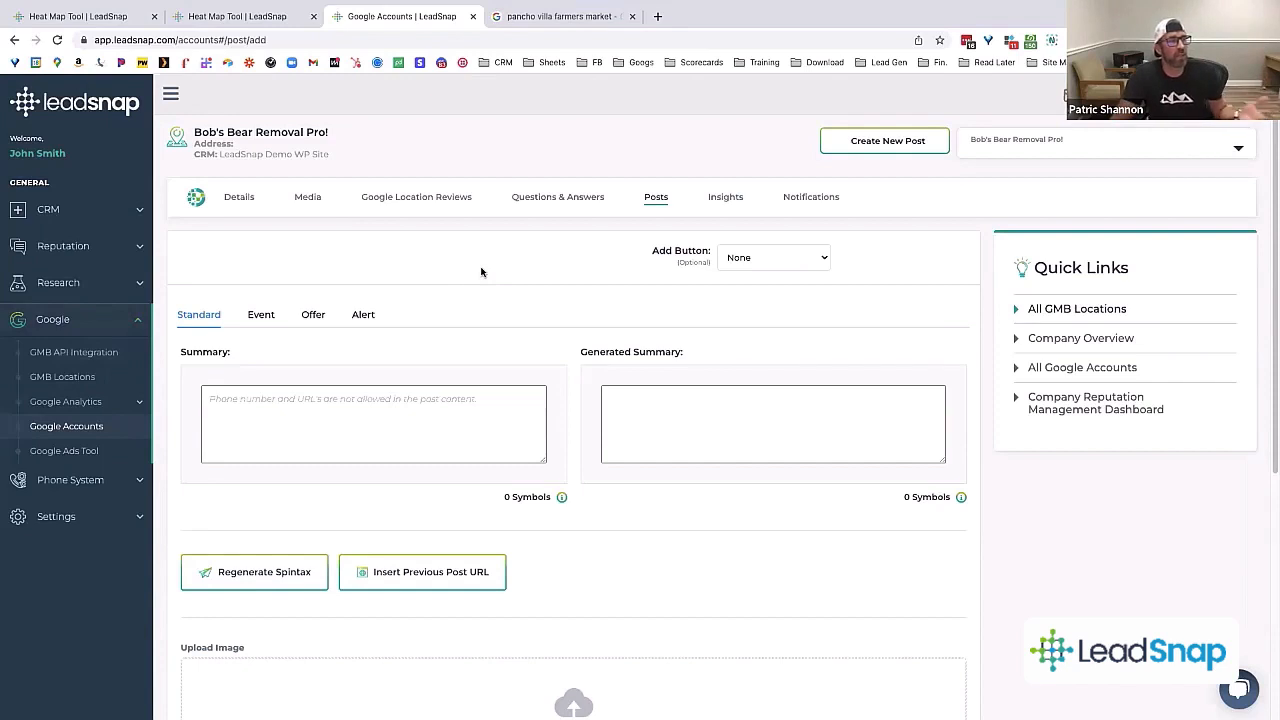
click(373, 415)
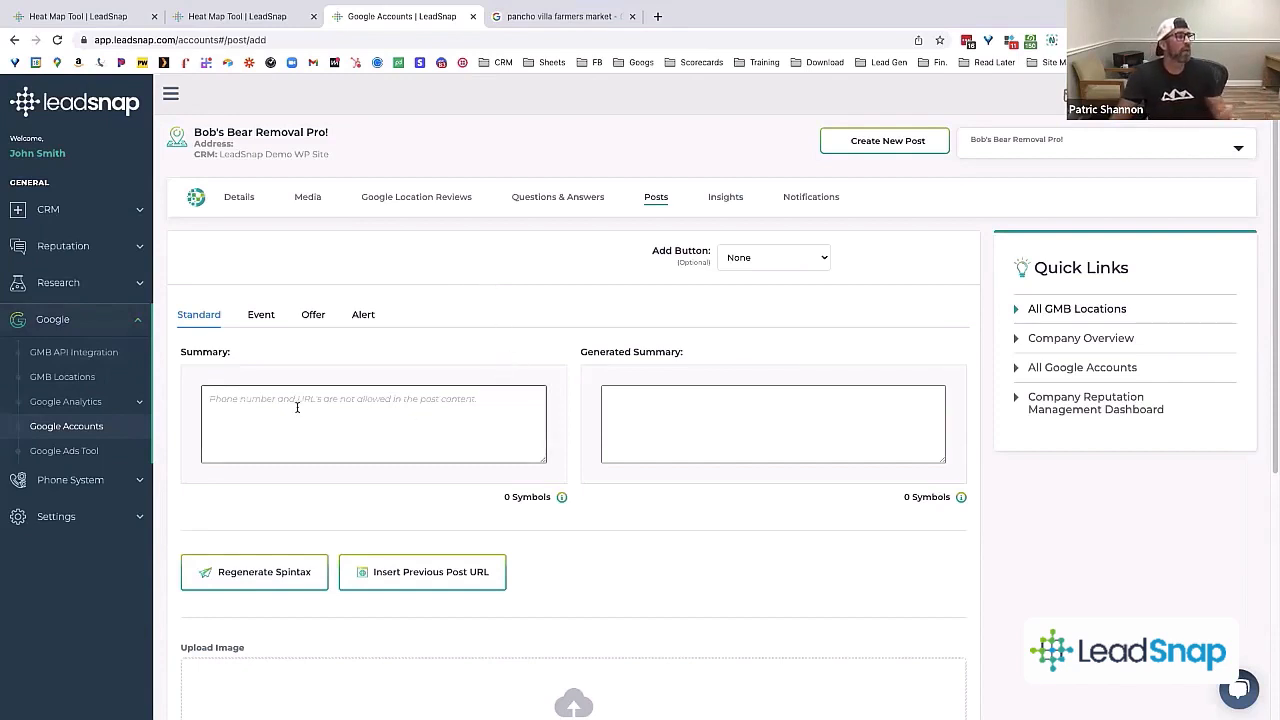
click(297, 405)
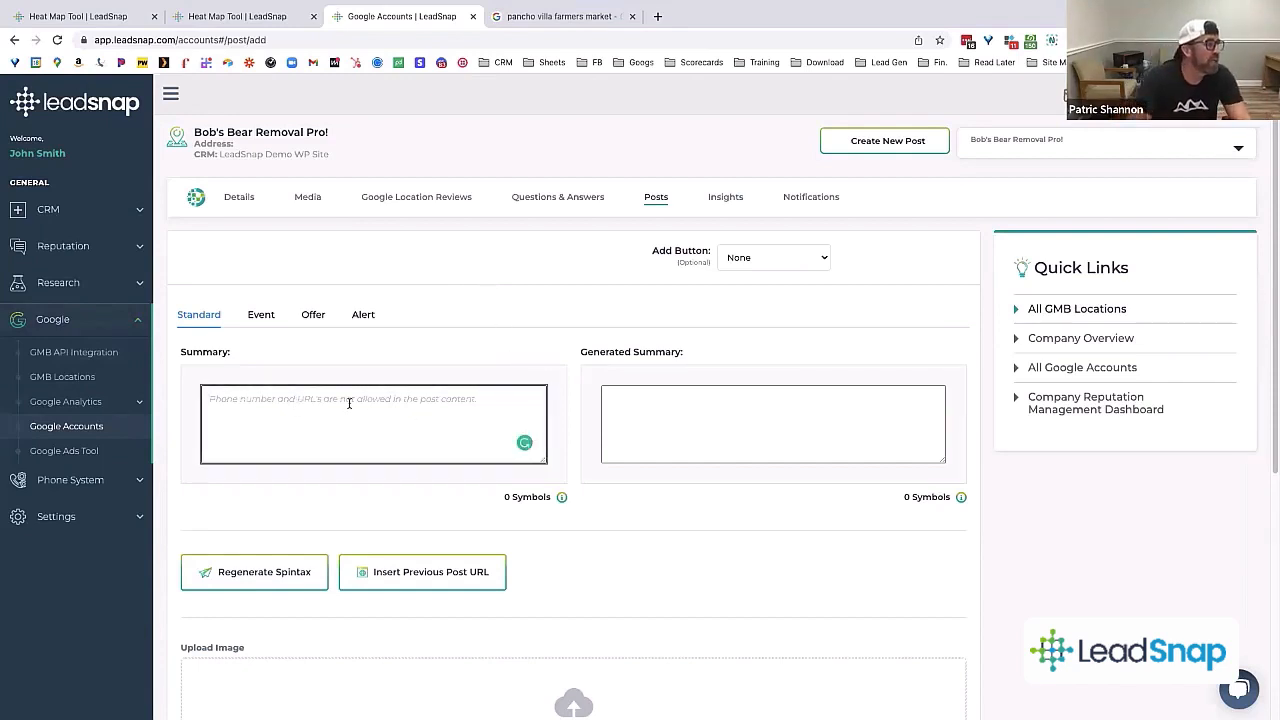
text(We )
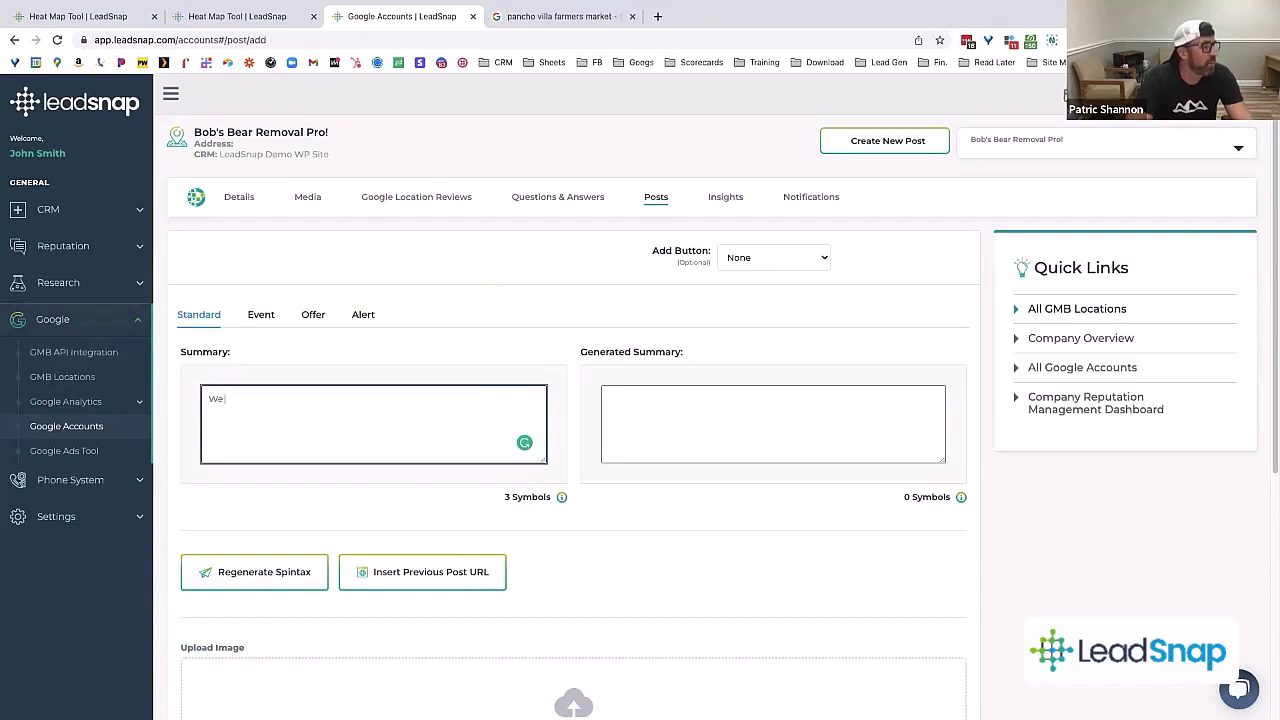
text(are offering a)
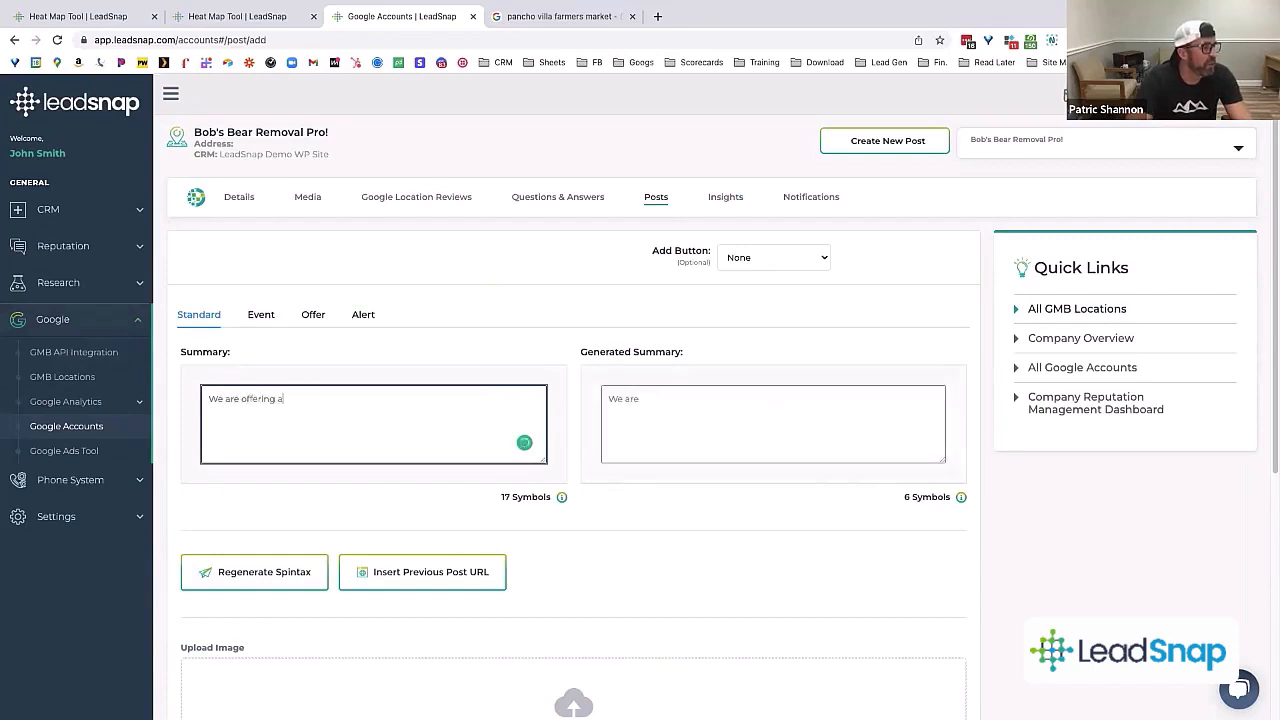
text( spe)
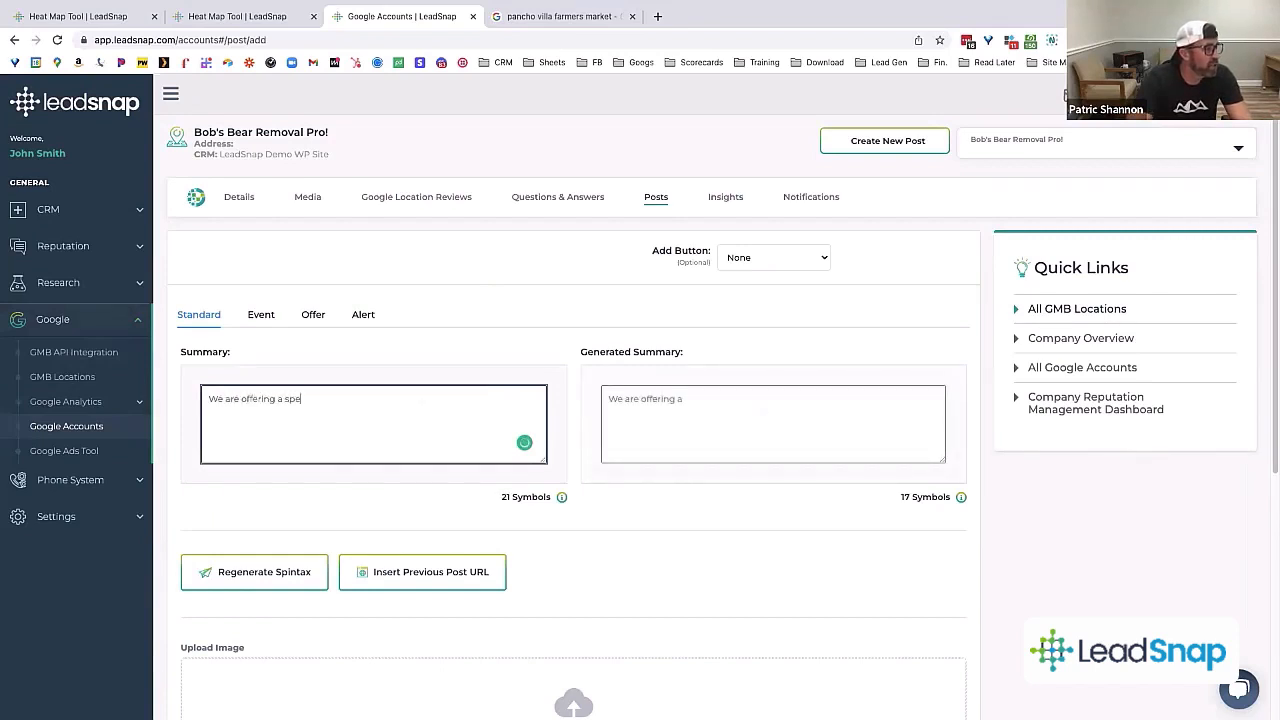
text(cial $100 off an )
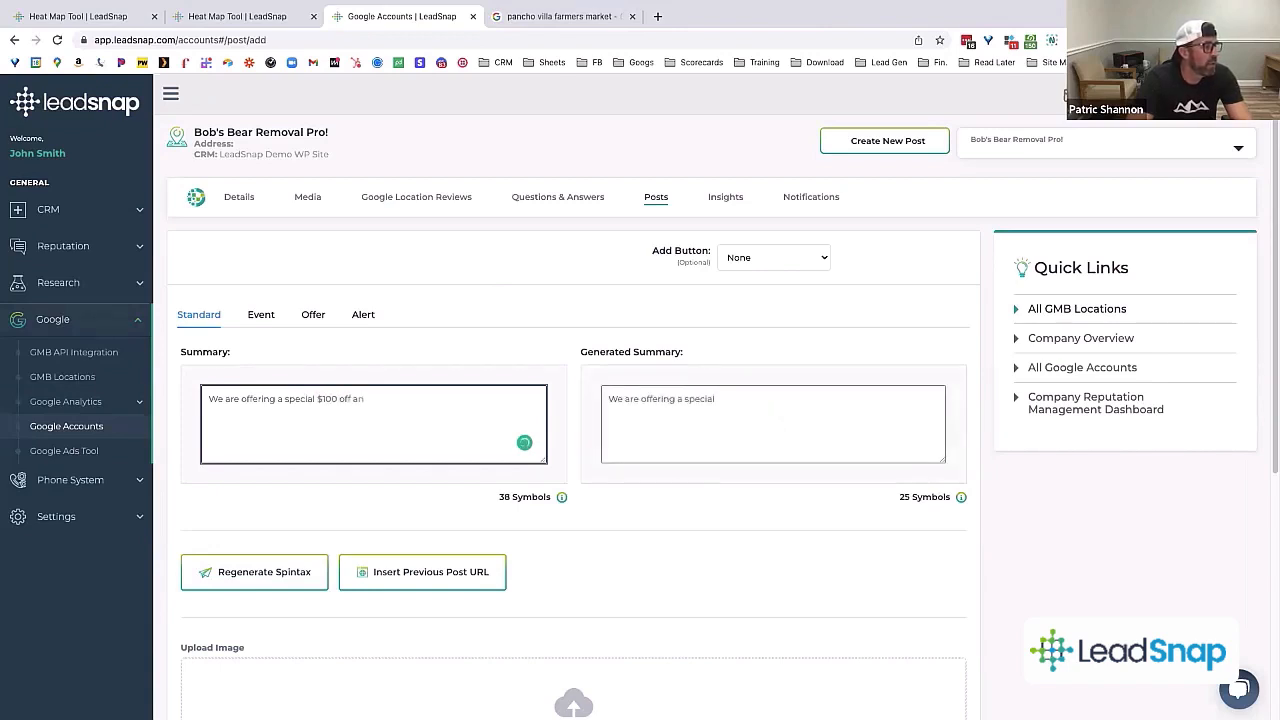
text(air)
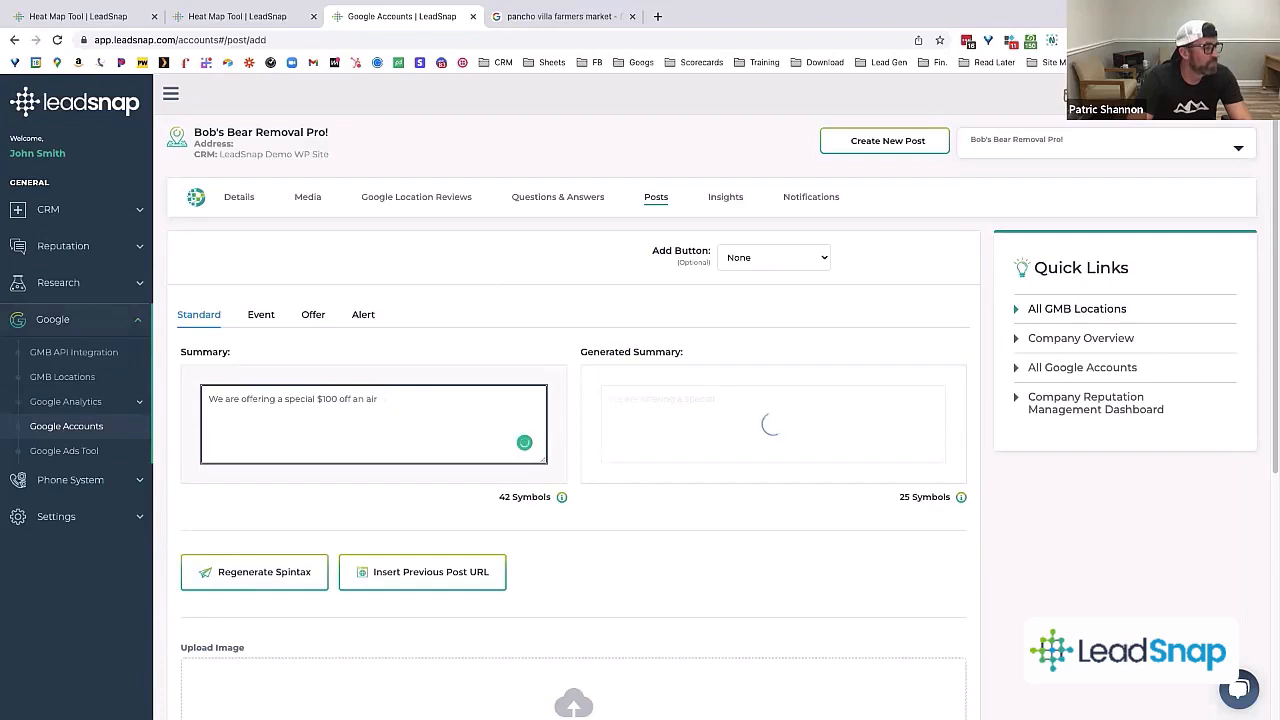
text( conditioner)
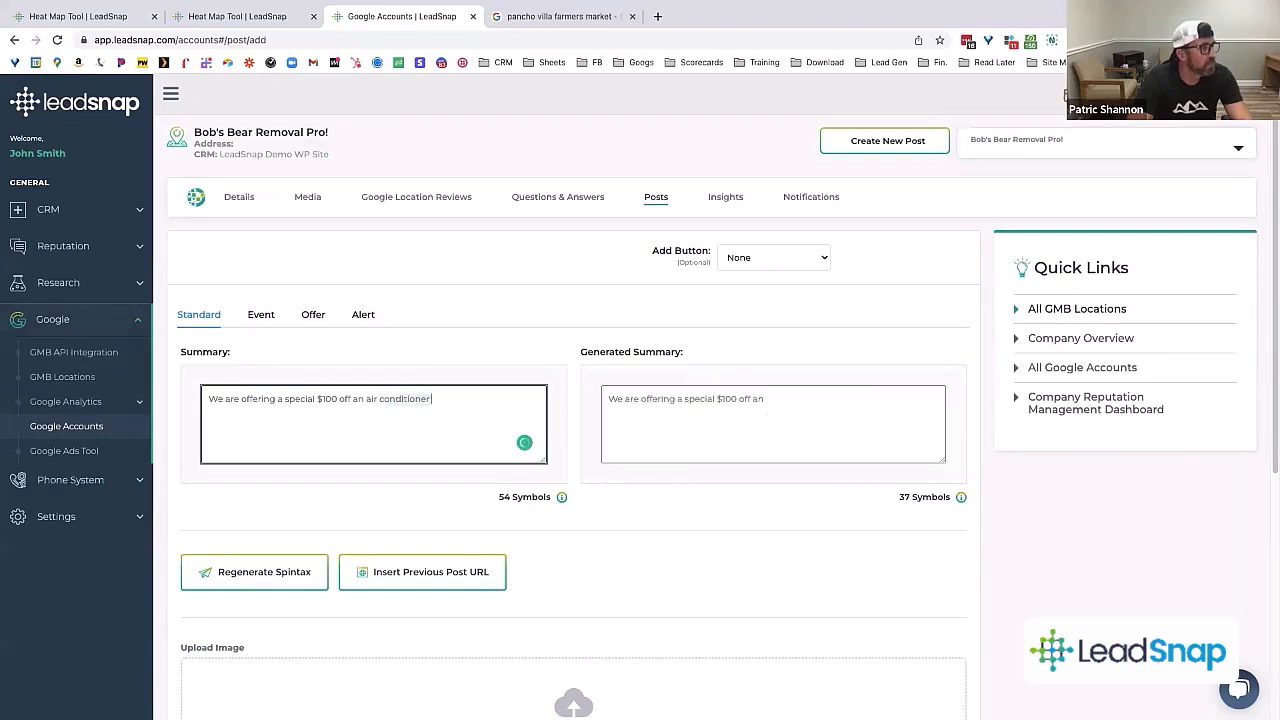
text( installation in the)
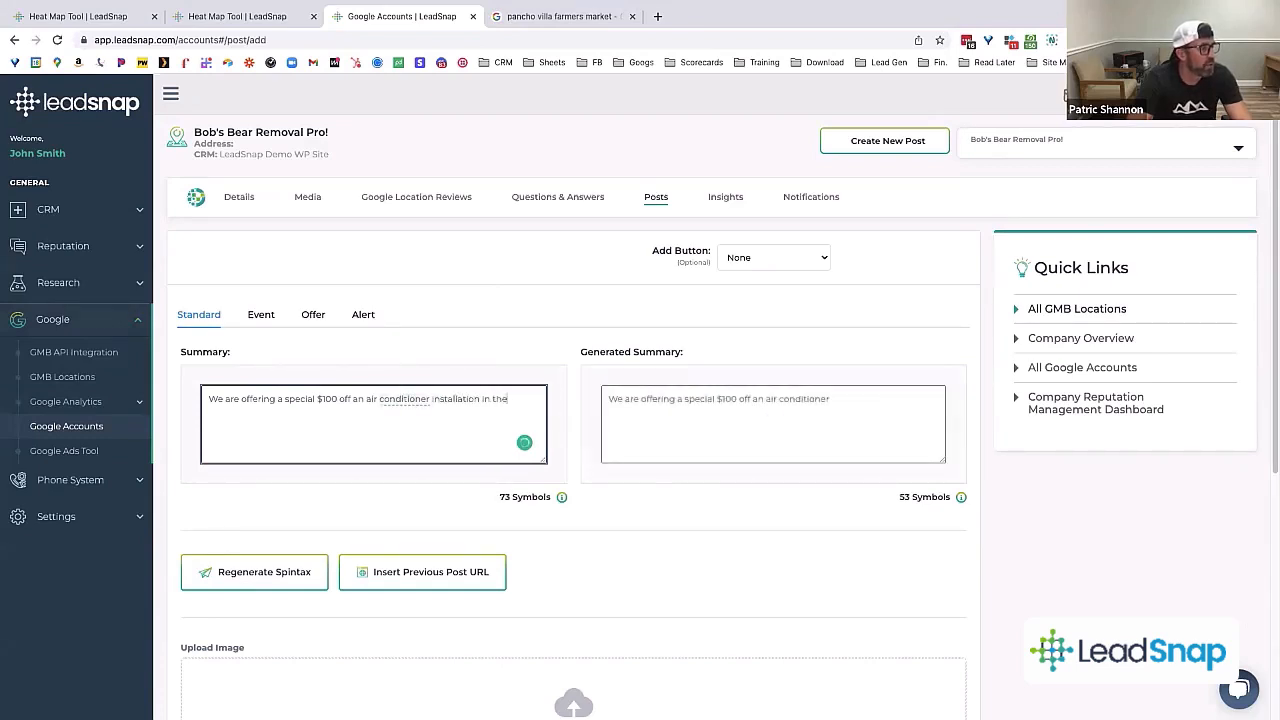
Step: Check the 07:26 heat map around Mission Valley and Normal Heights for neighborhood names to mention in the post
click(234, 17)
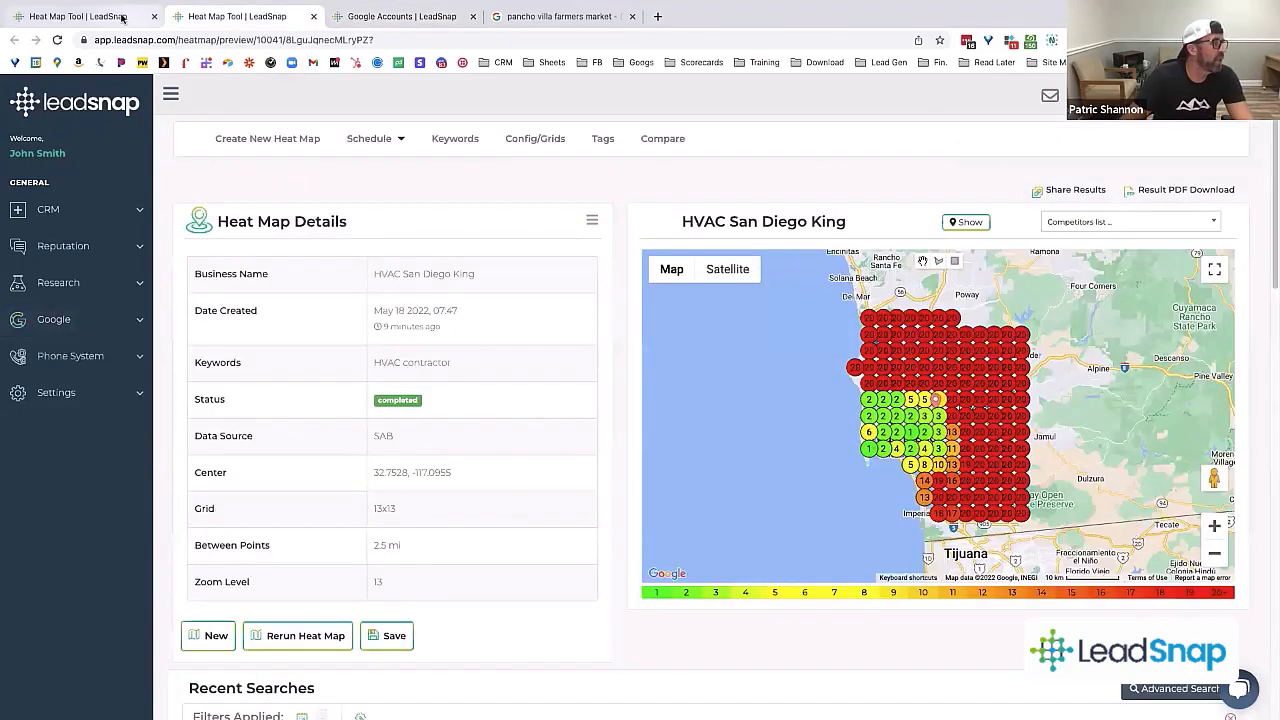
click(122, 18)
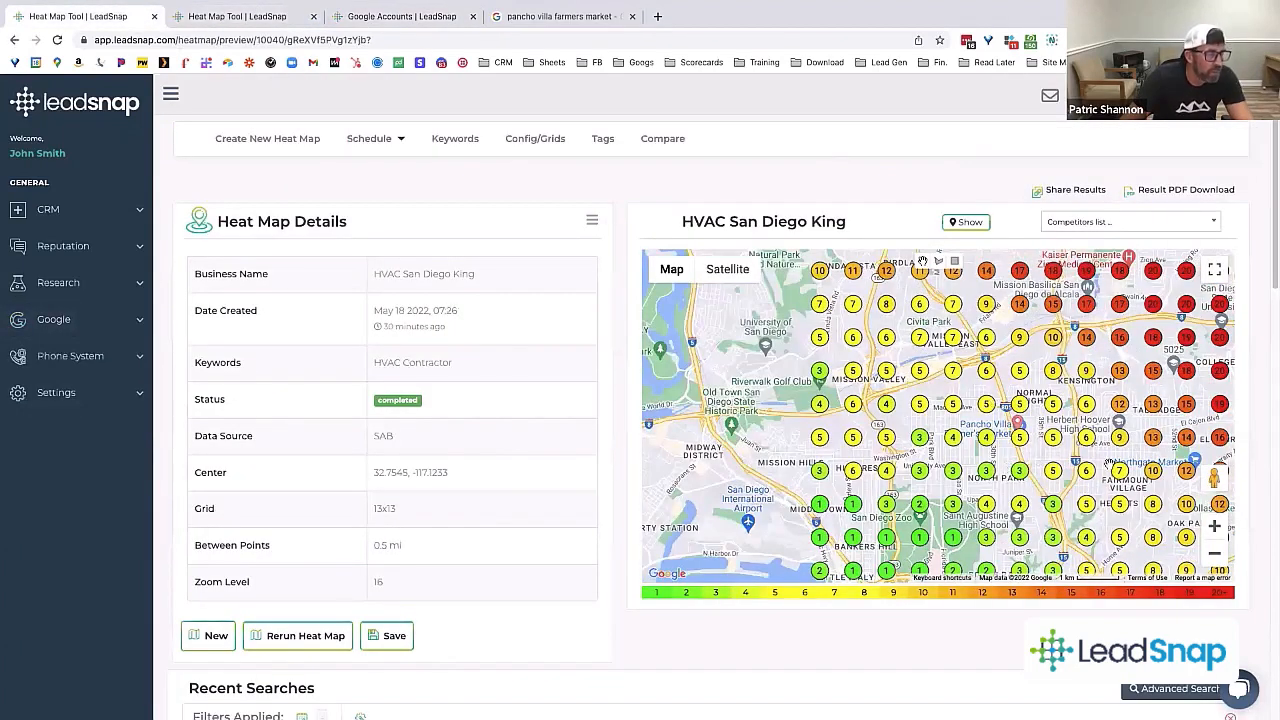
click(1214, 526)
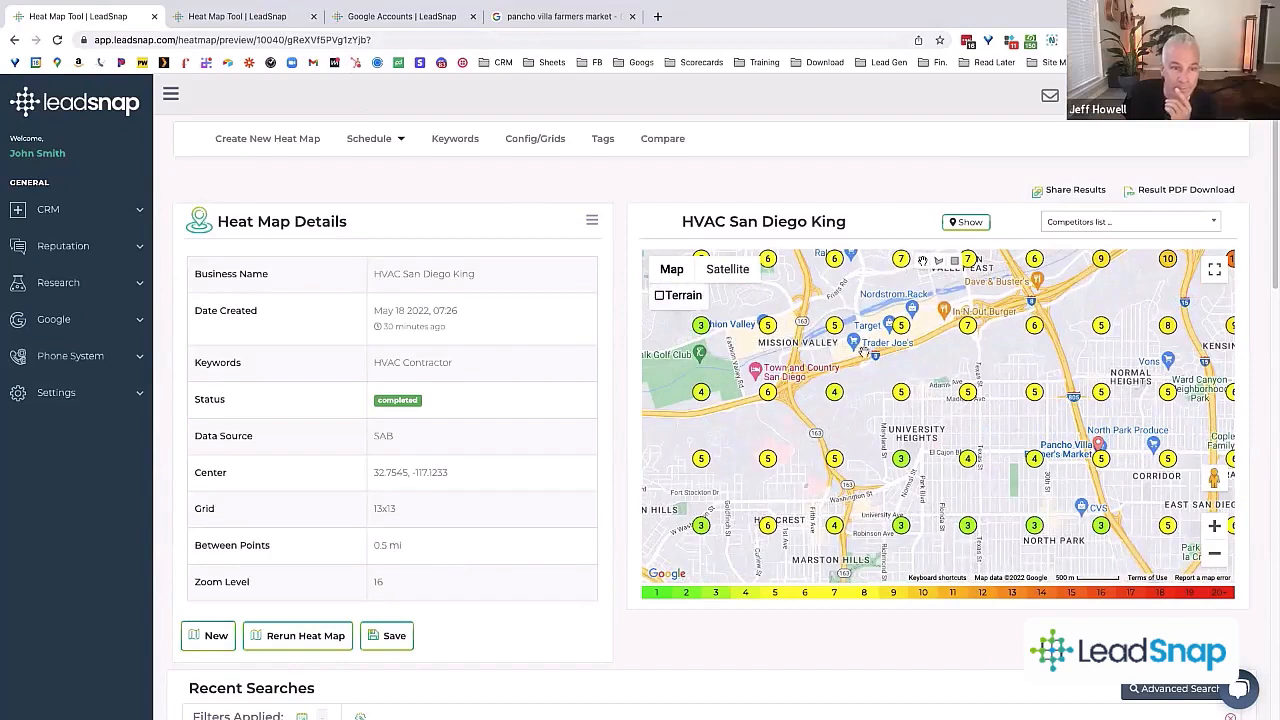
drag(862, 352, 852, 447)
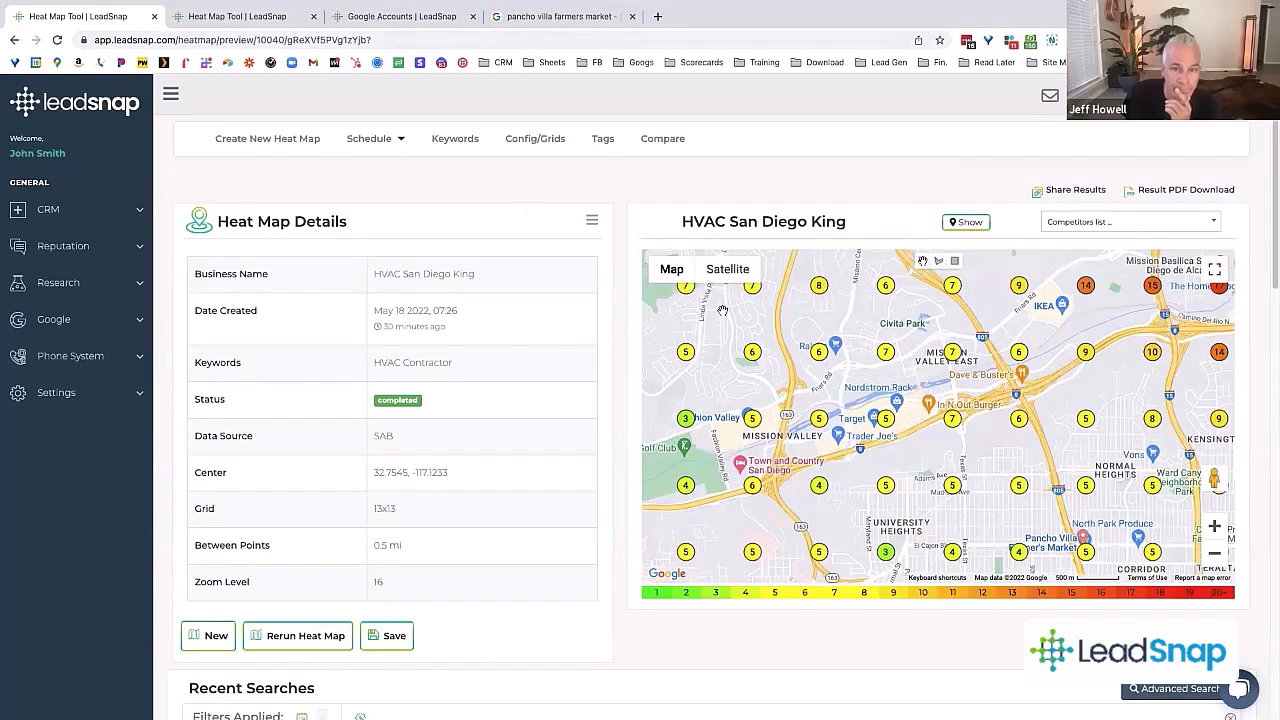
click(210, 17)
Step: Return to the Google post and complete its summary with "Normal Heights and Mission Valley East areas."
click(400, 17)
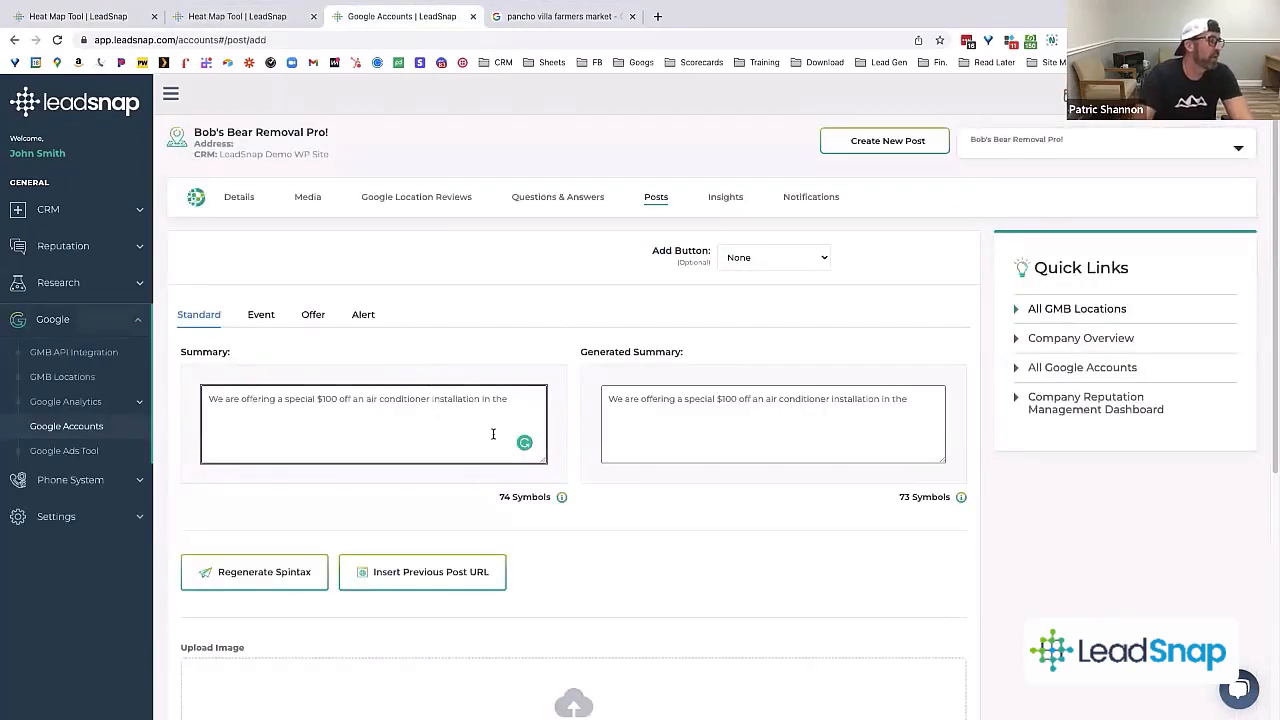
text(Normal H)
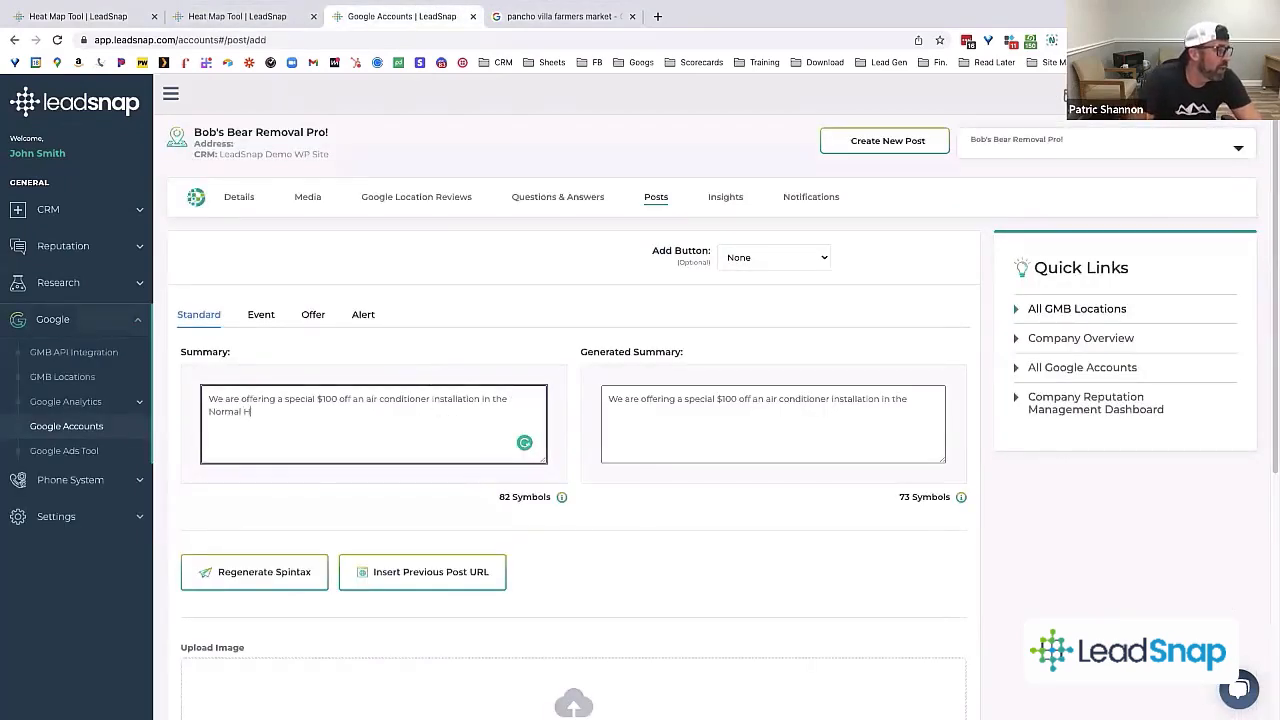
text(eights and Miss)
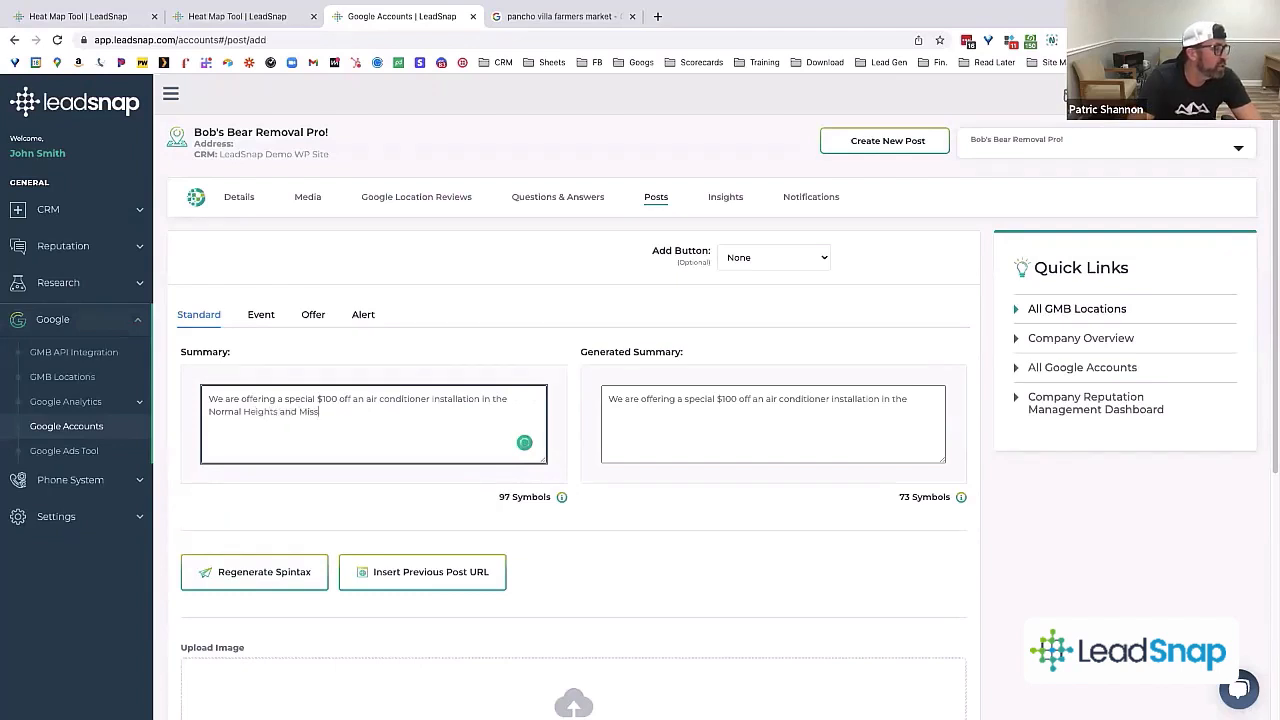
text(ion Valley Easy)
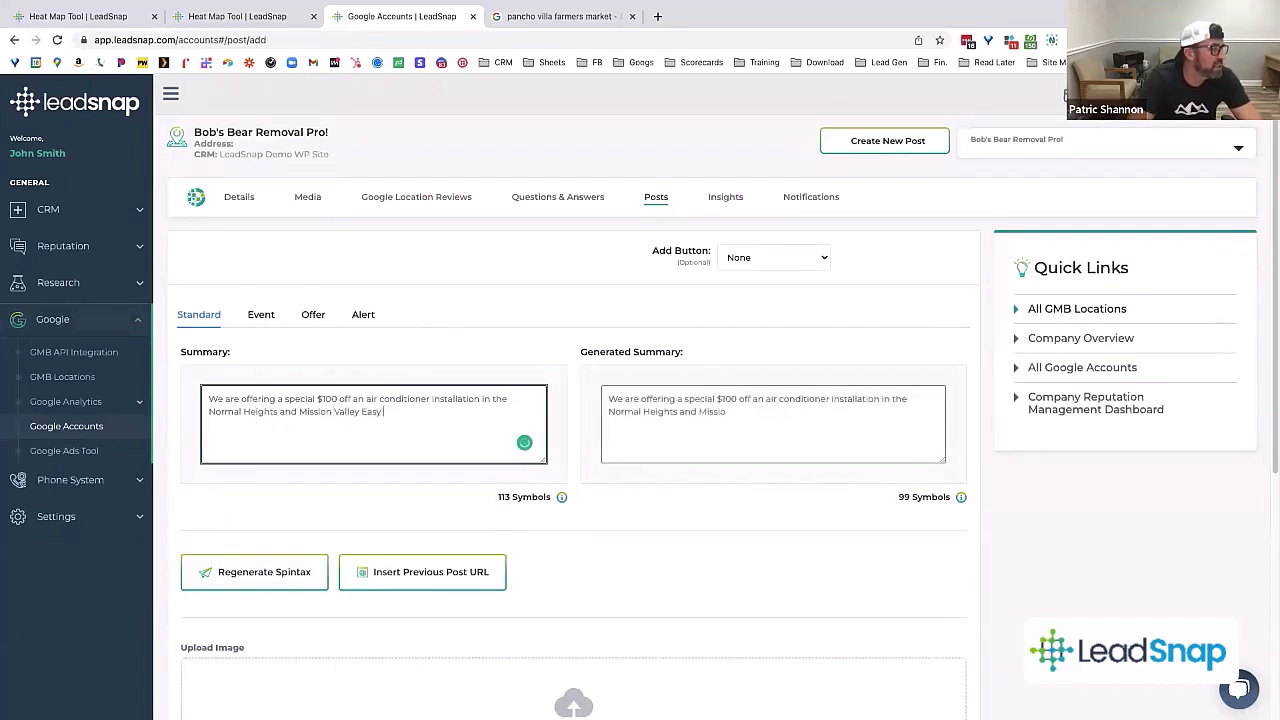
key(BackSpace)
text(t are)
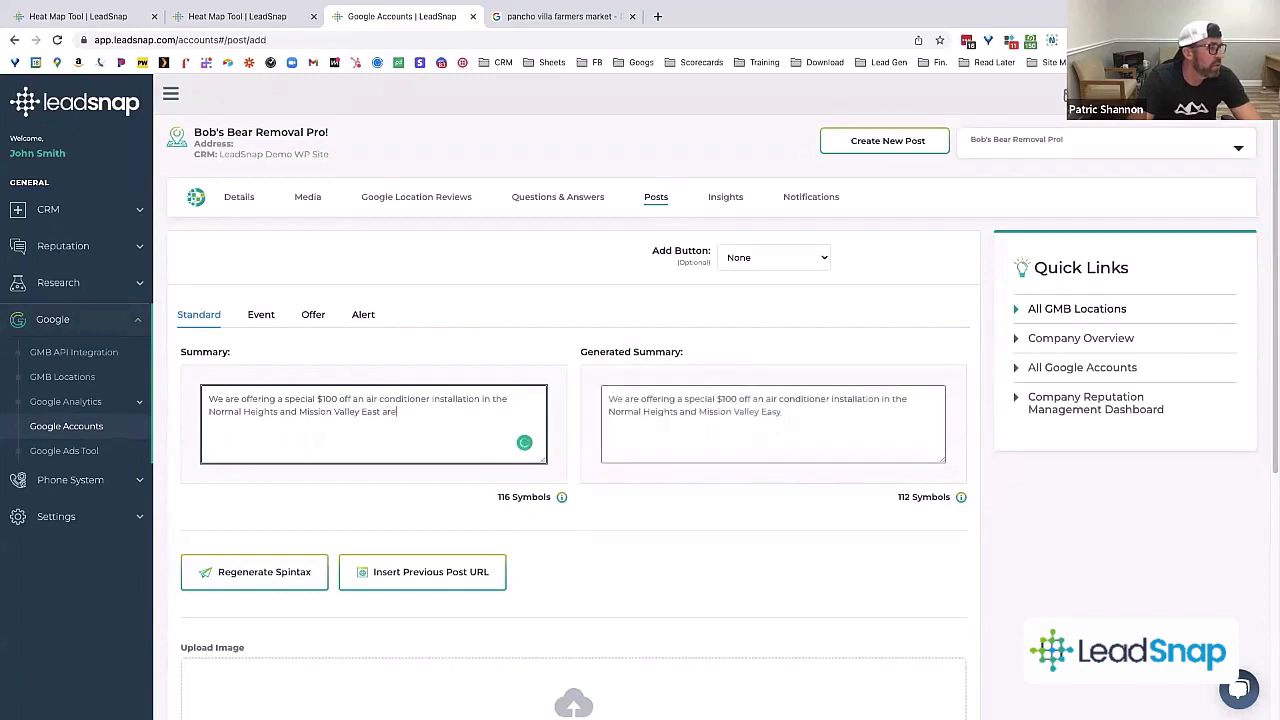
text(as.)
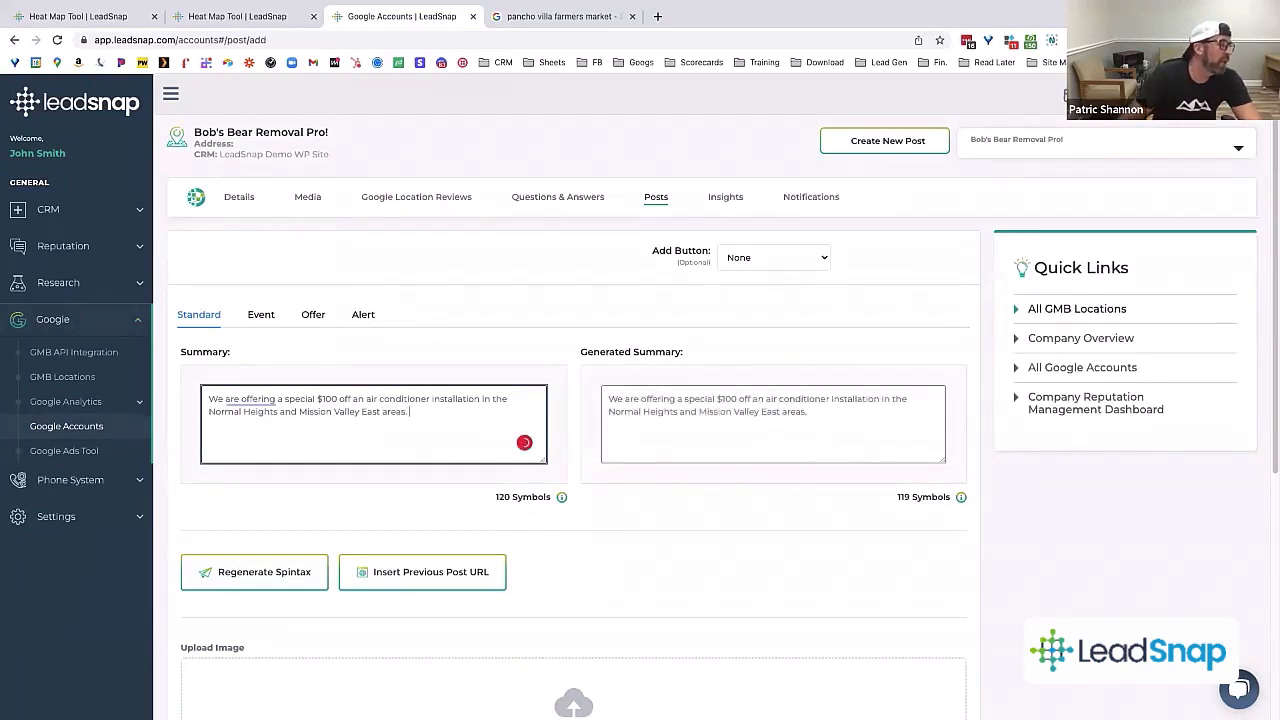
Step: Review the post form's image upload, scheduling and recurring post options below the summary
mouse_move(248, 401)
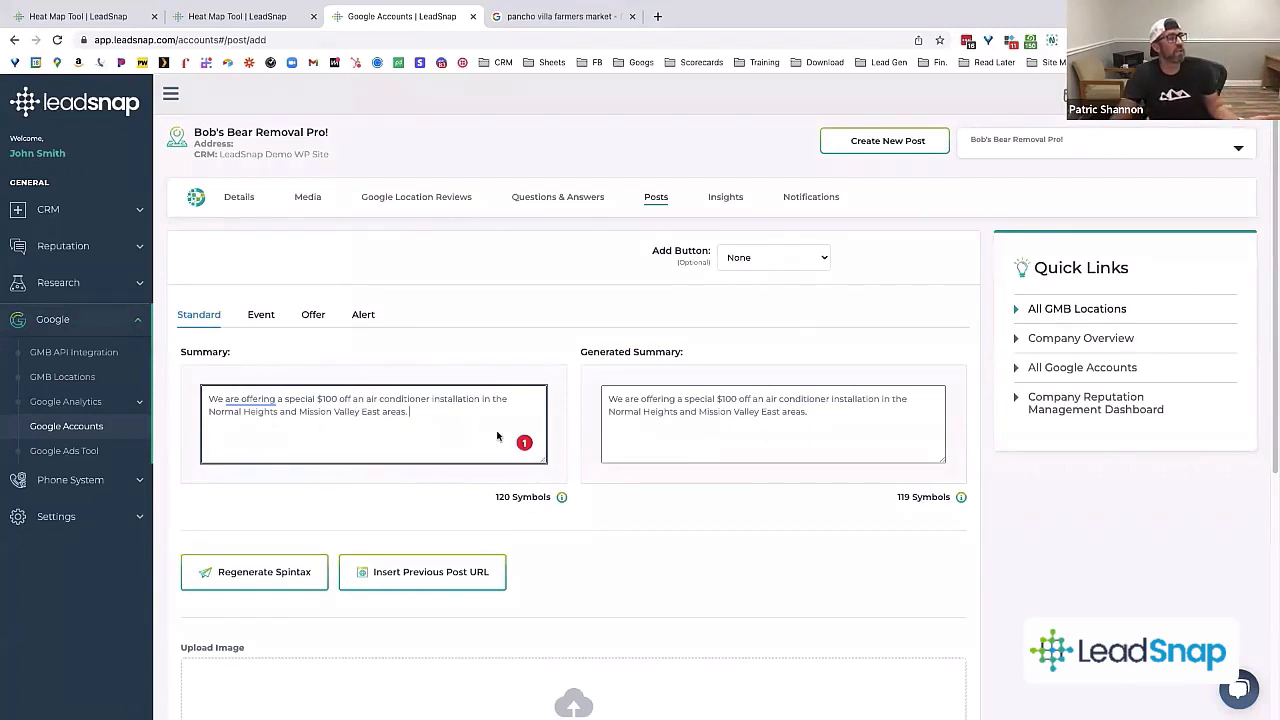
scroll(497, 436, down, 3)
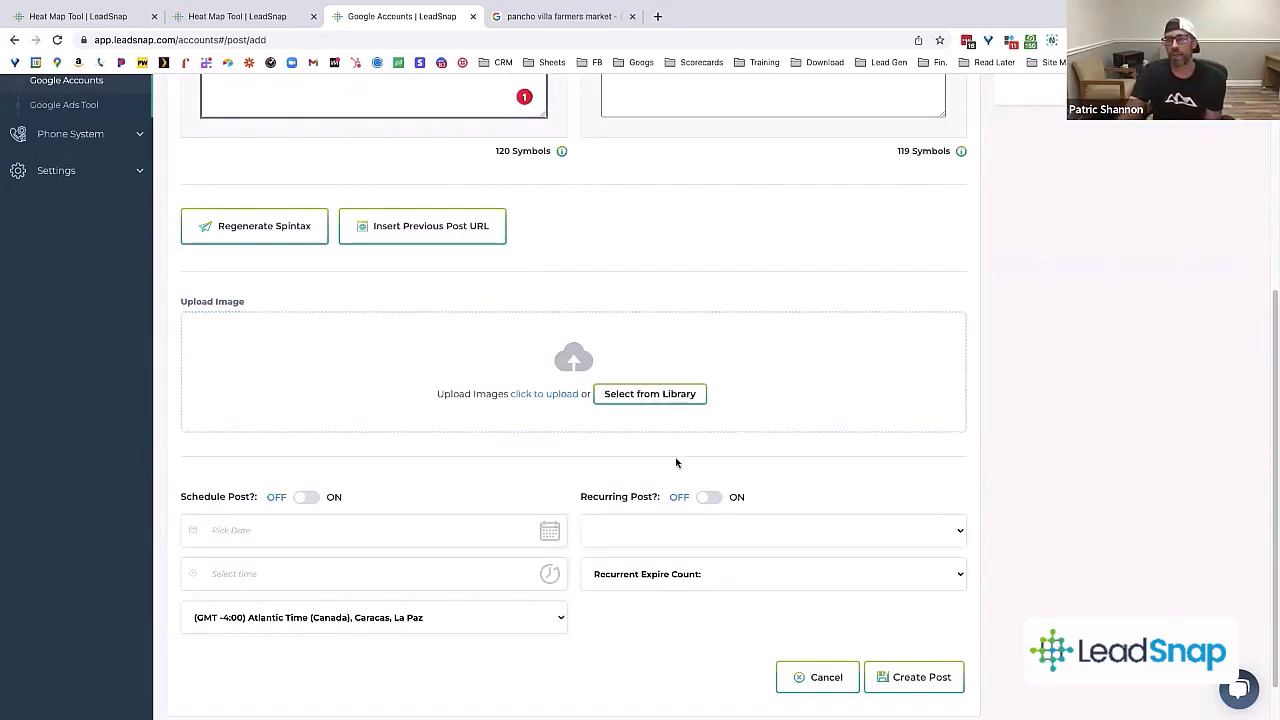
scroll(676, 463, up, 1)
scroll(680, 466, up, 3)
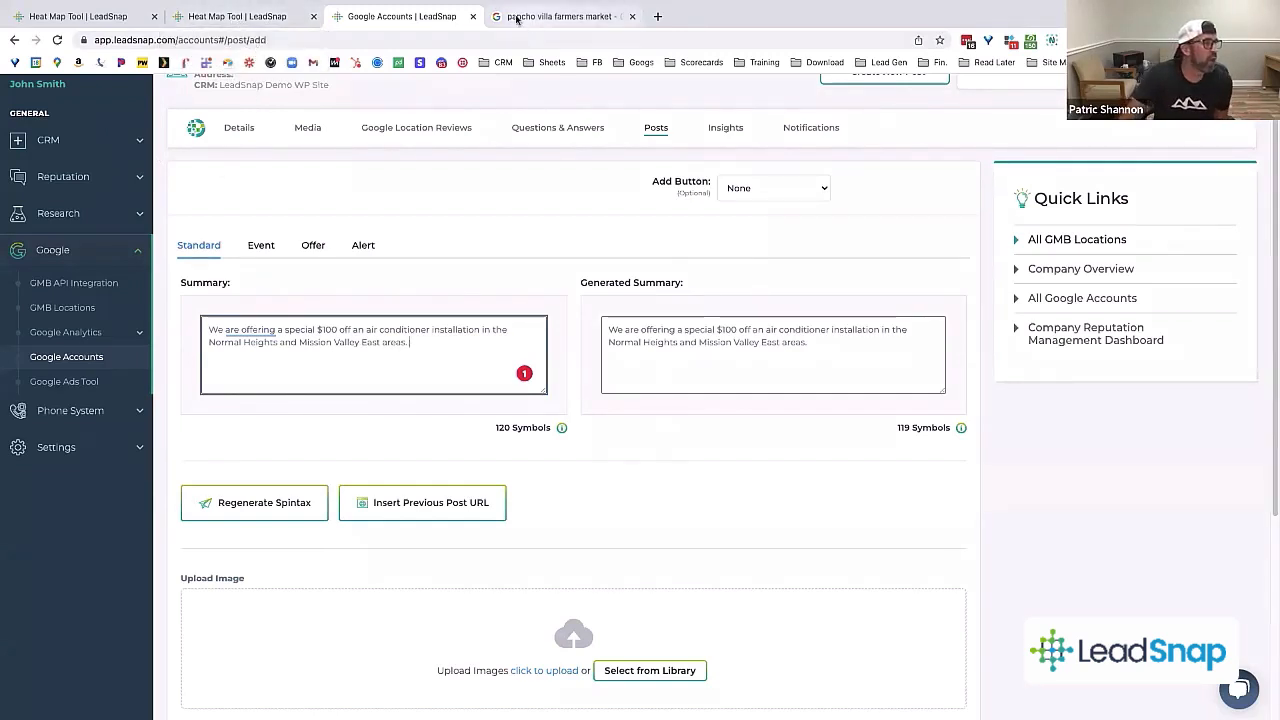
Step: Go back to the 07:47 heat map with 2.5 mi spacing and show its company ranking averages
click(236, 20)
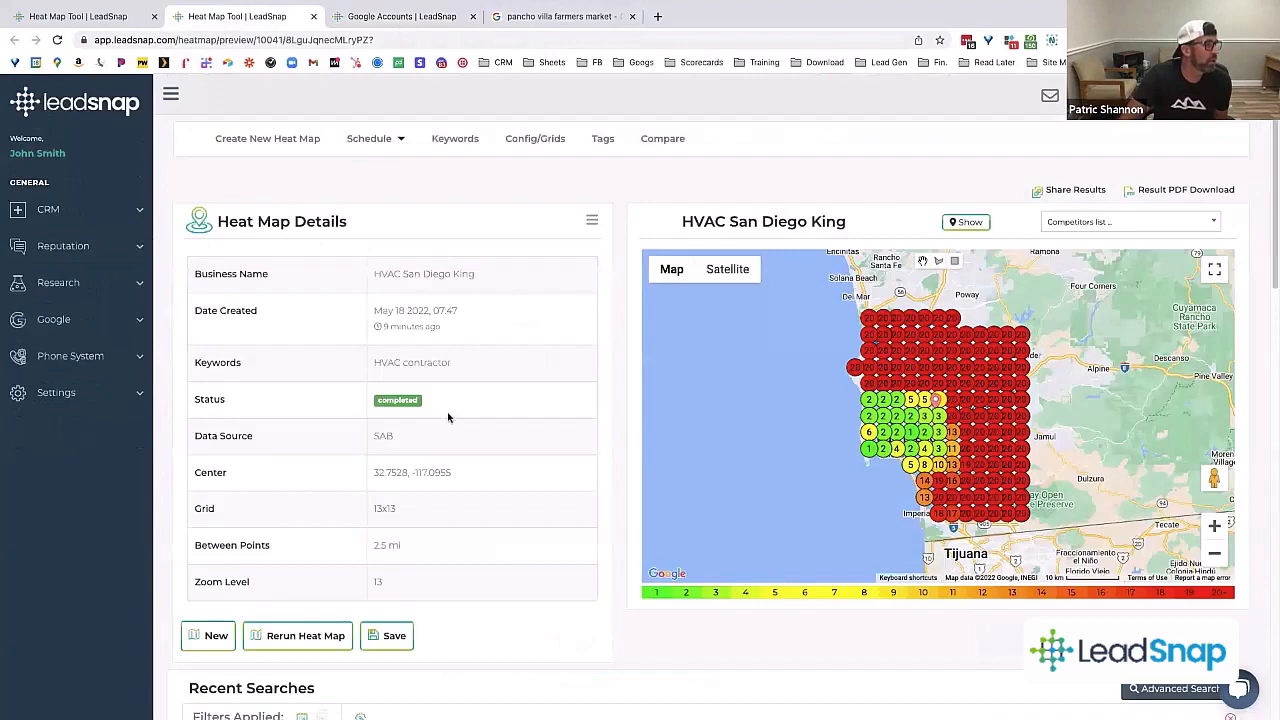
scroll(452, 420, down, 5)
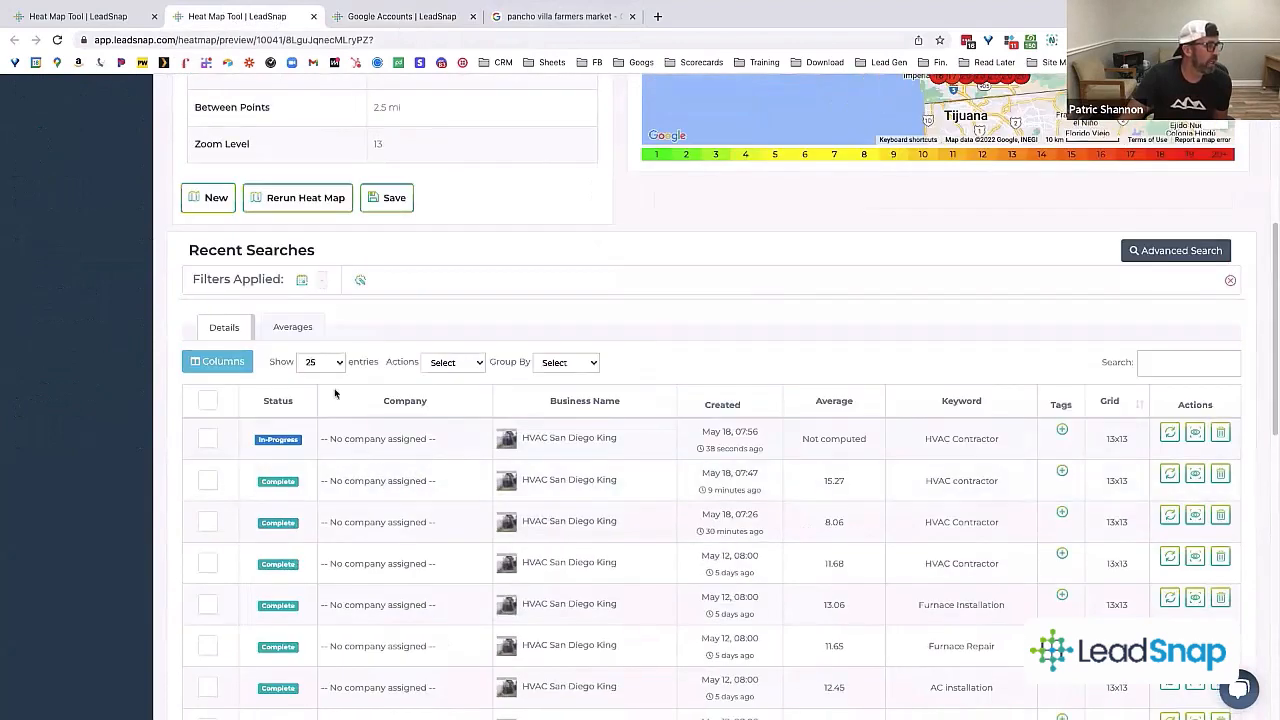
click(291, 330)
Step: Examine HVAC San Diego King's overall and quadrant averages against the heat map grid, highlighting its overall average
scroll(441, 484, up, 2)
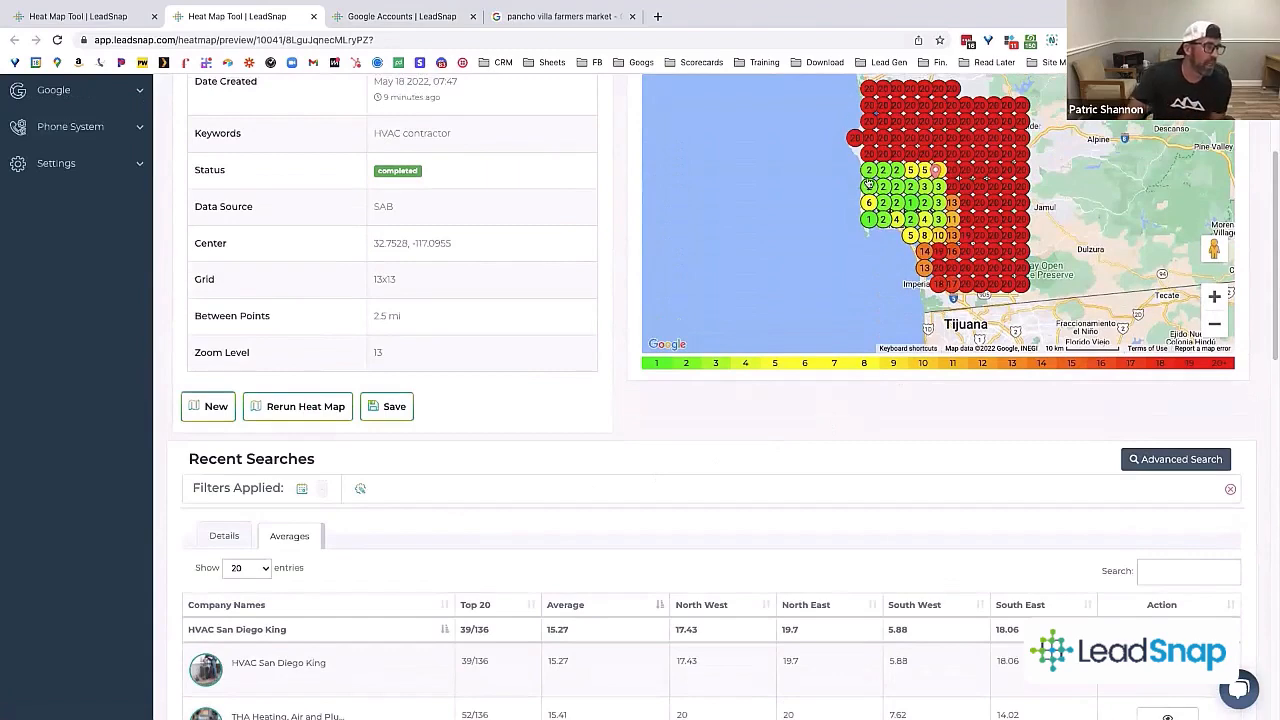
scroll(667, 468, down, 1)
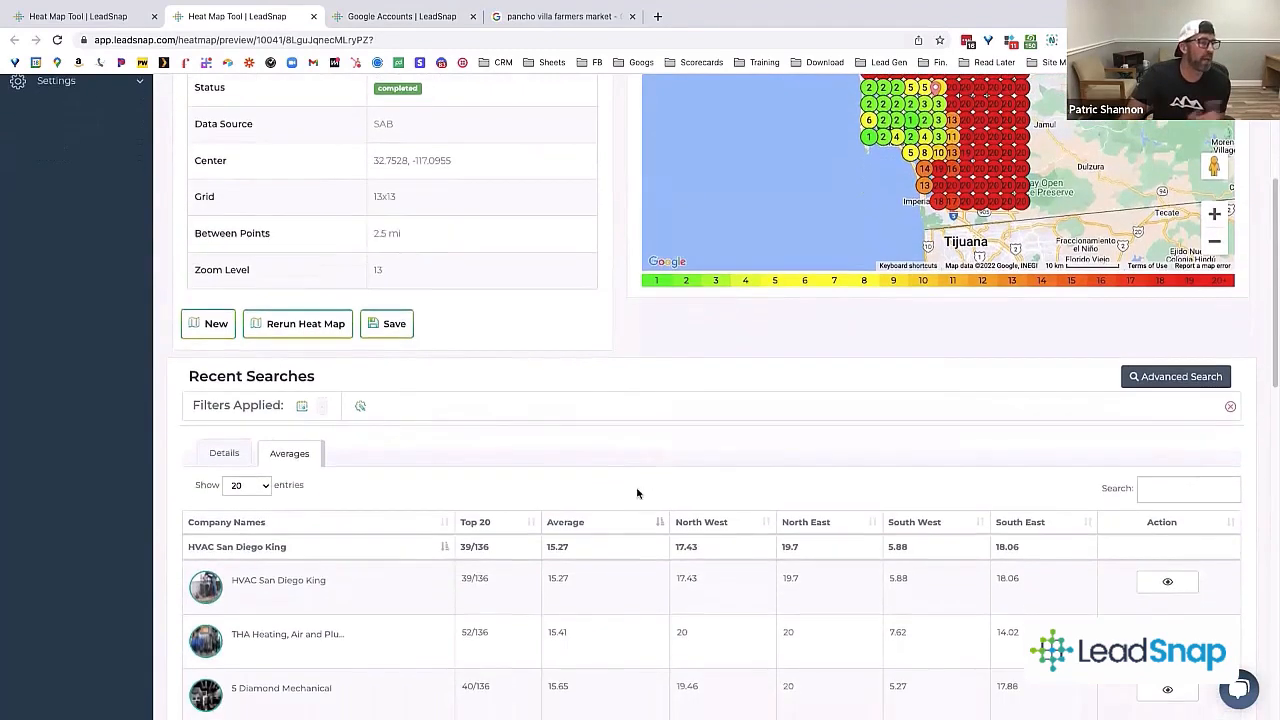
scroll(632, 584, up, 1)
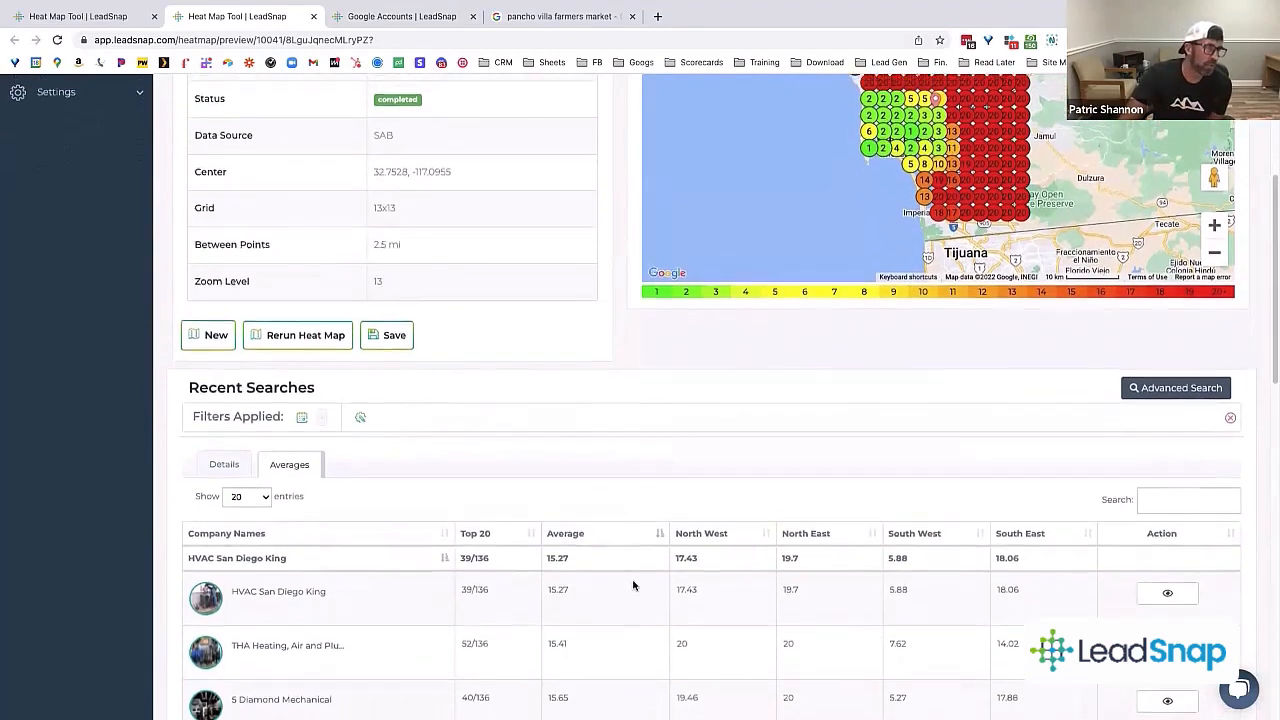
scroll(627, 580, down, 1)
scroll(627, 580, down, 1)
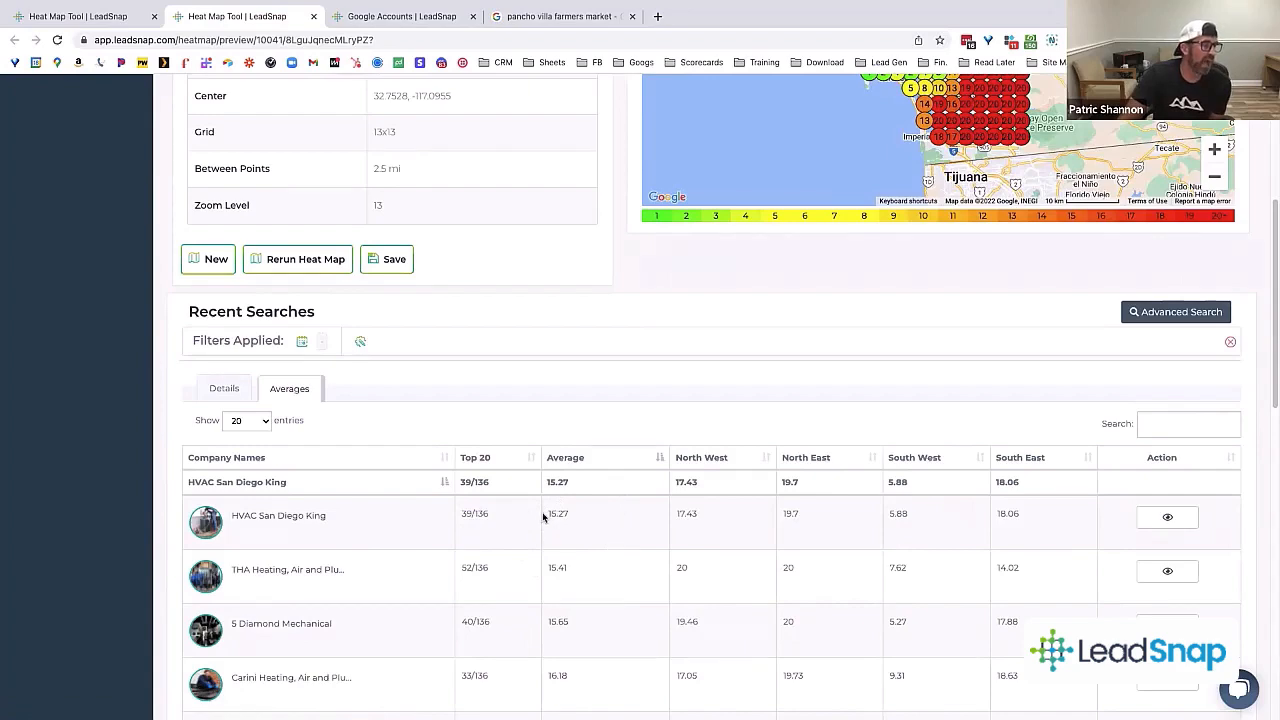
drag(545, 513, 570, 514)
scroll(917, 340, up, 1)
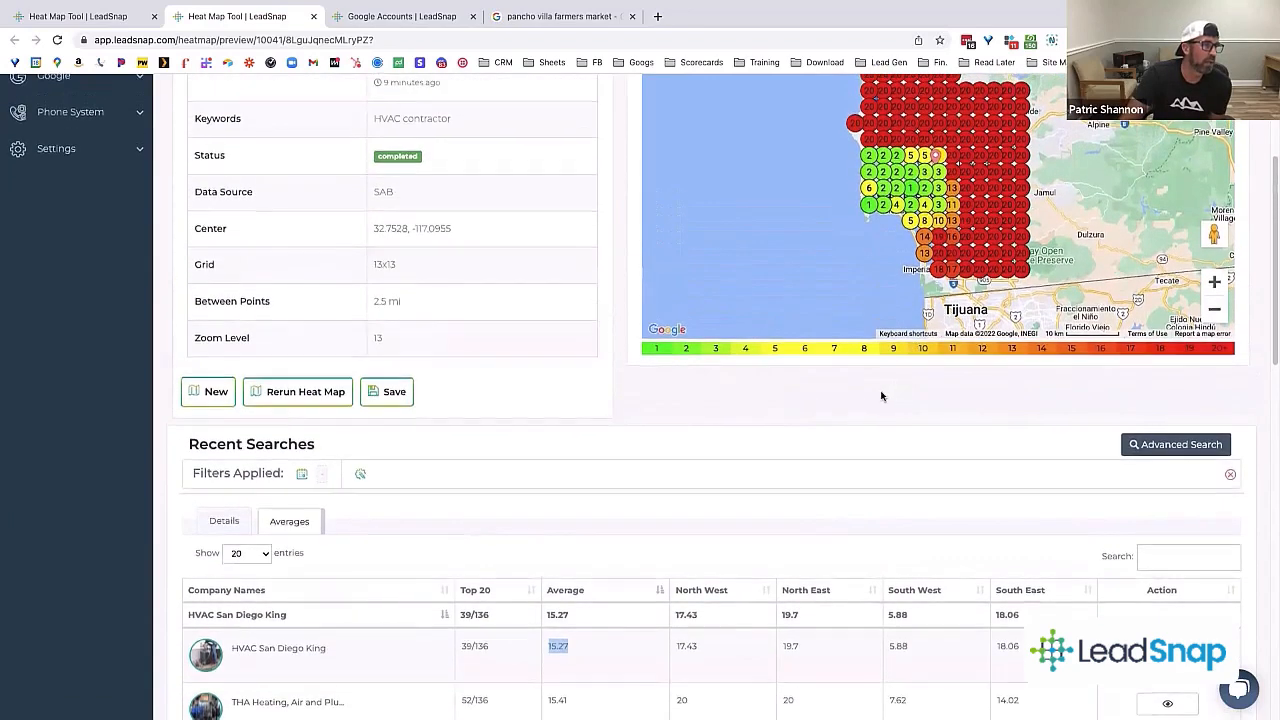
Step: Compare HVAC San Diego King's average with its competitors in the company averages table and highlight the King's overall average
scroll(883, 394, down, 2)
click(597, 467)
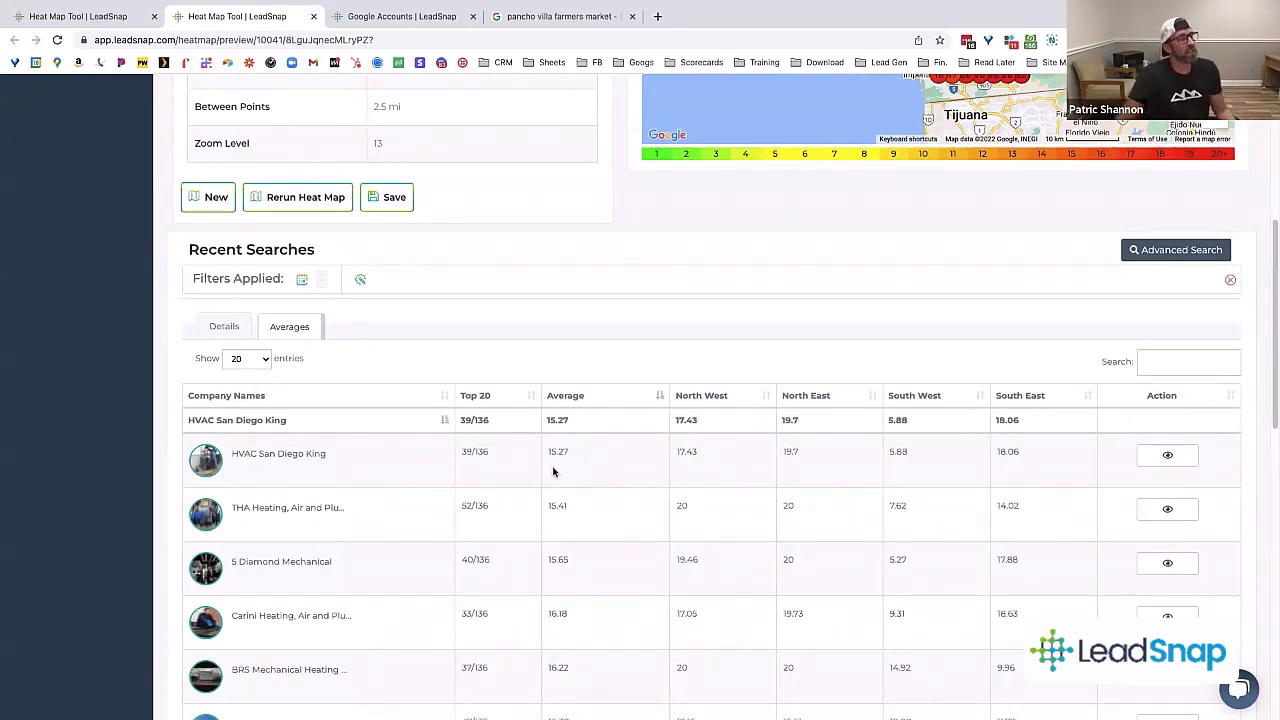
drag(547, 451, 569, 454)
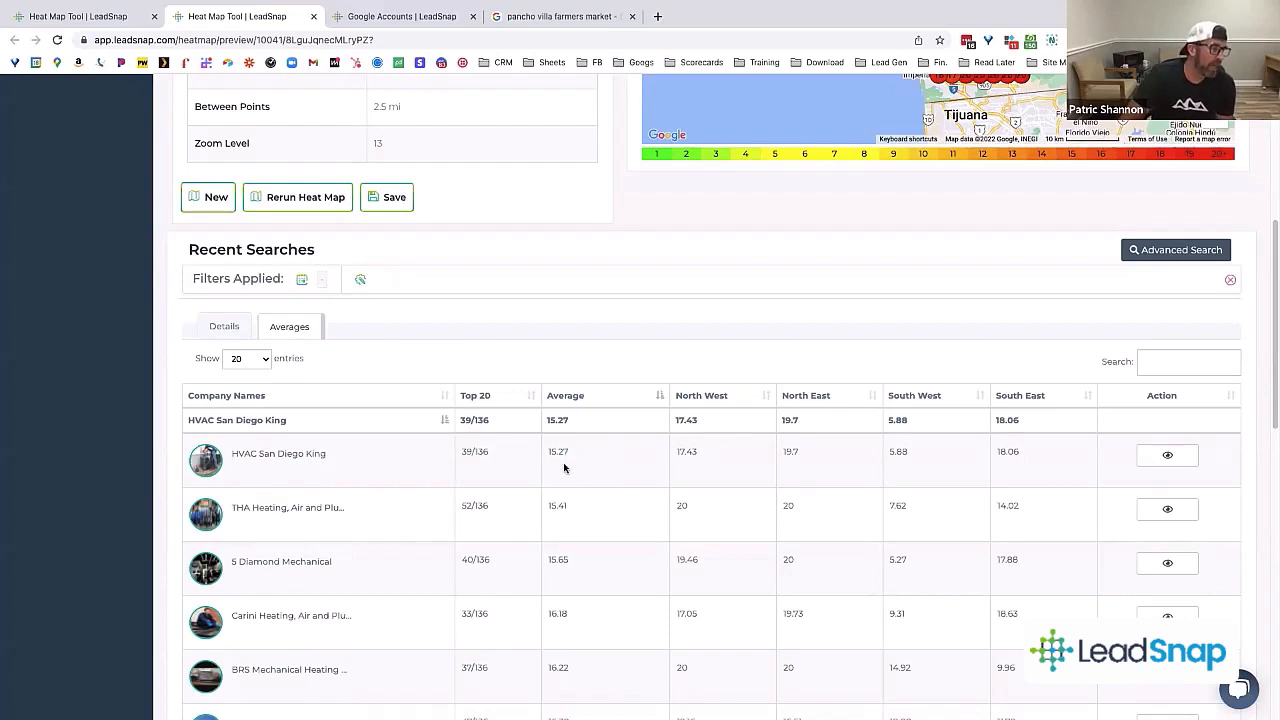
drag(549, 450, 567, 452)
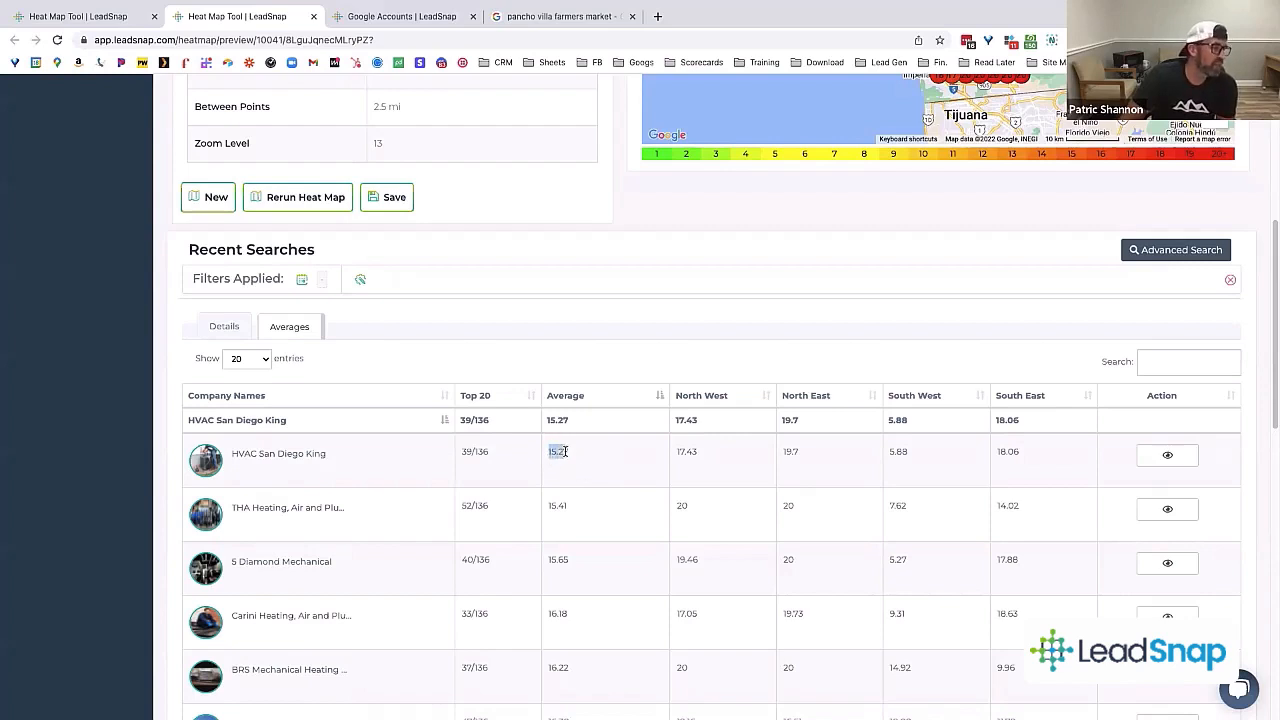
Step: Open HVAC San Diego King's Google Maps listing from the averages table and browse all its customer reviews
click(300, 458)
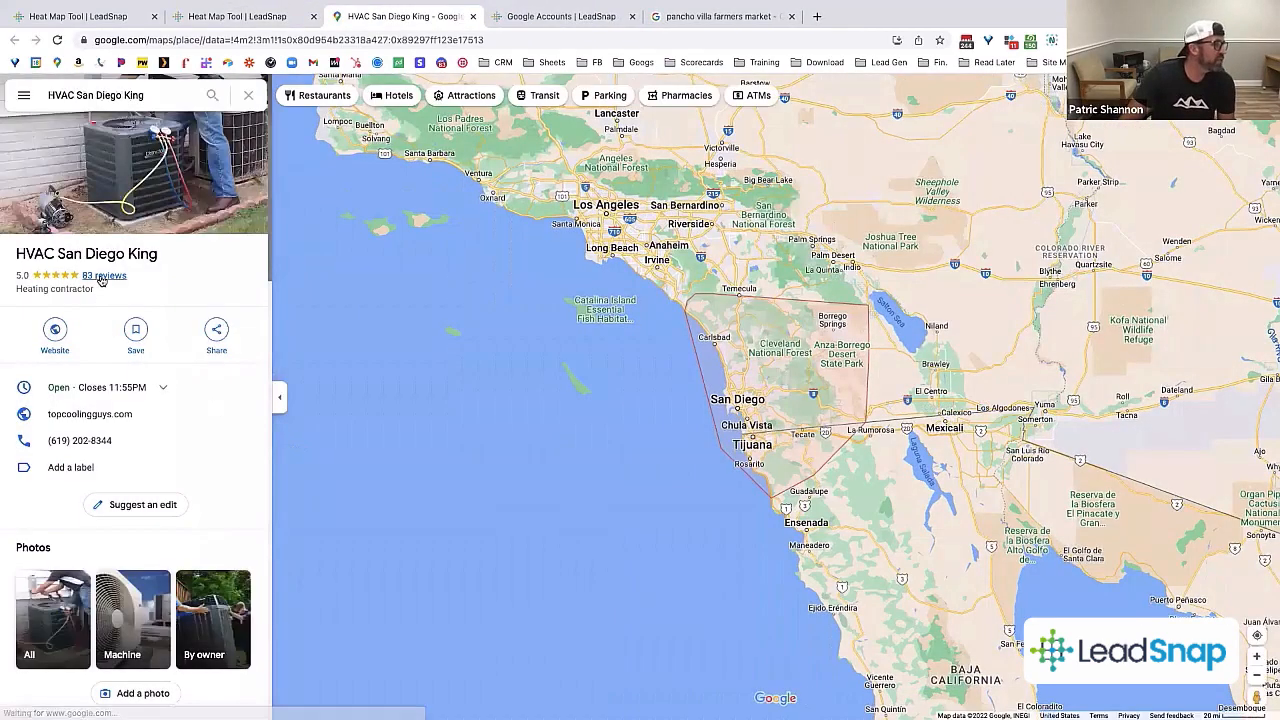
click(104, 277)
scroll(129, 502, down, 6)
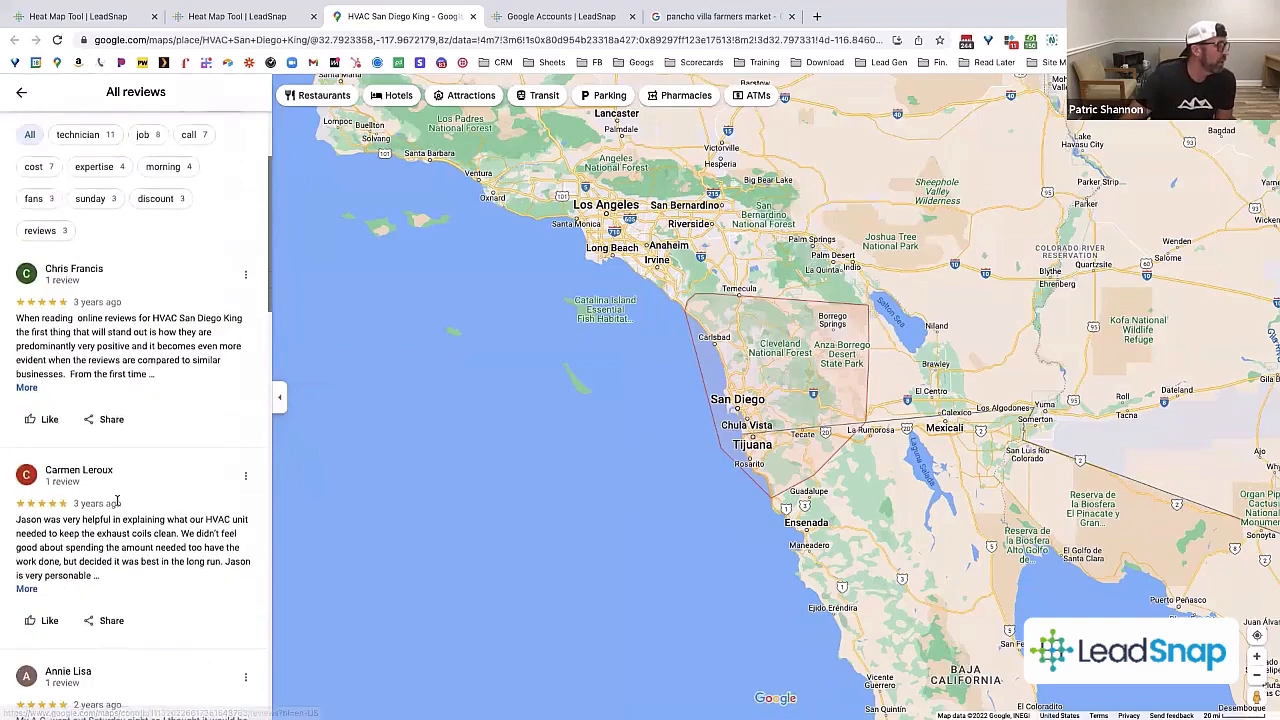
scroll(117, 500, down, 3)
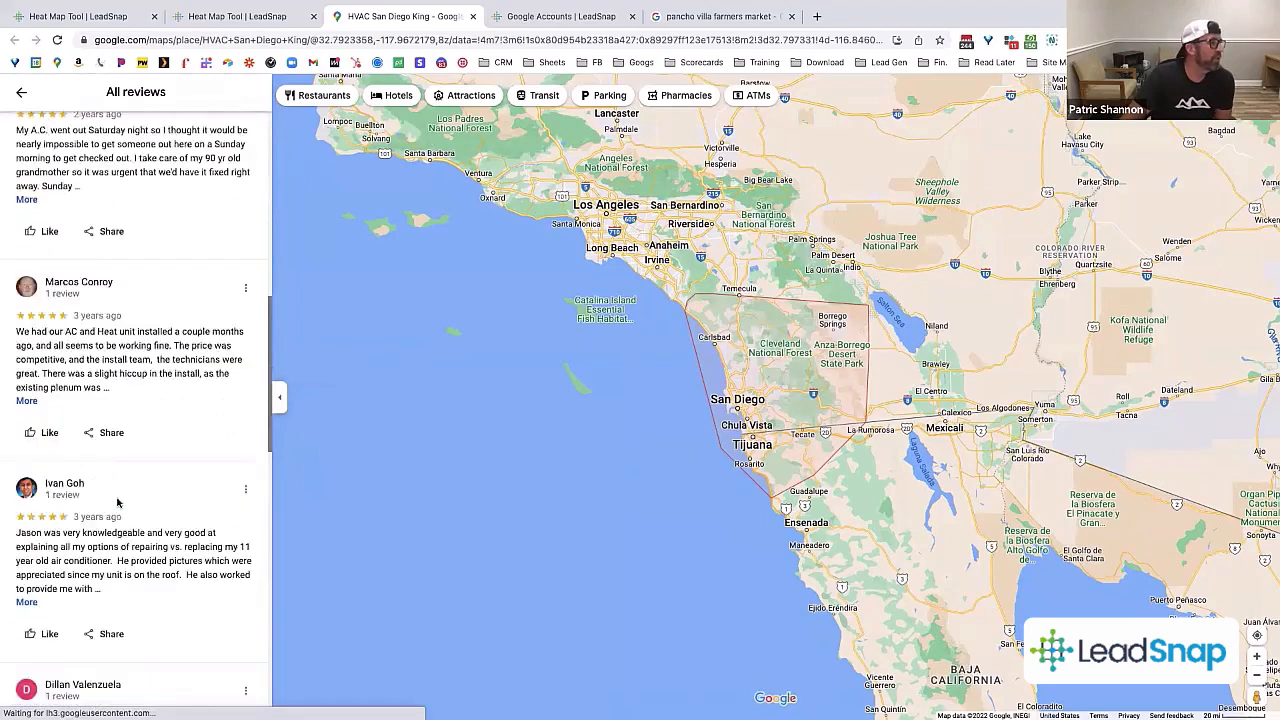
scroll(125, 503, up, 8)
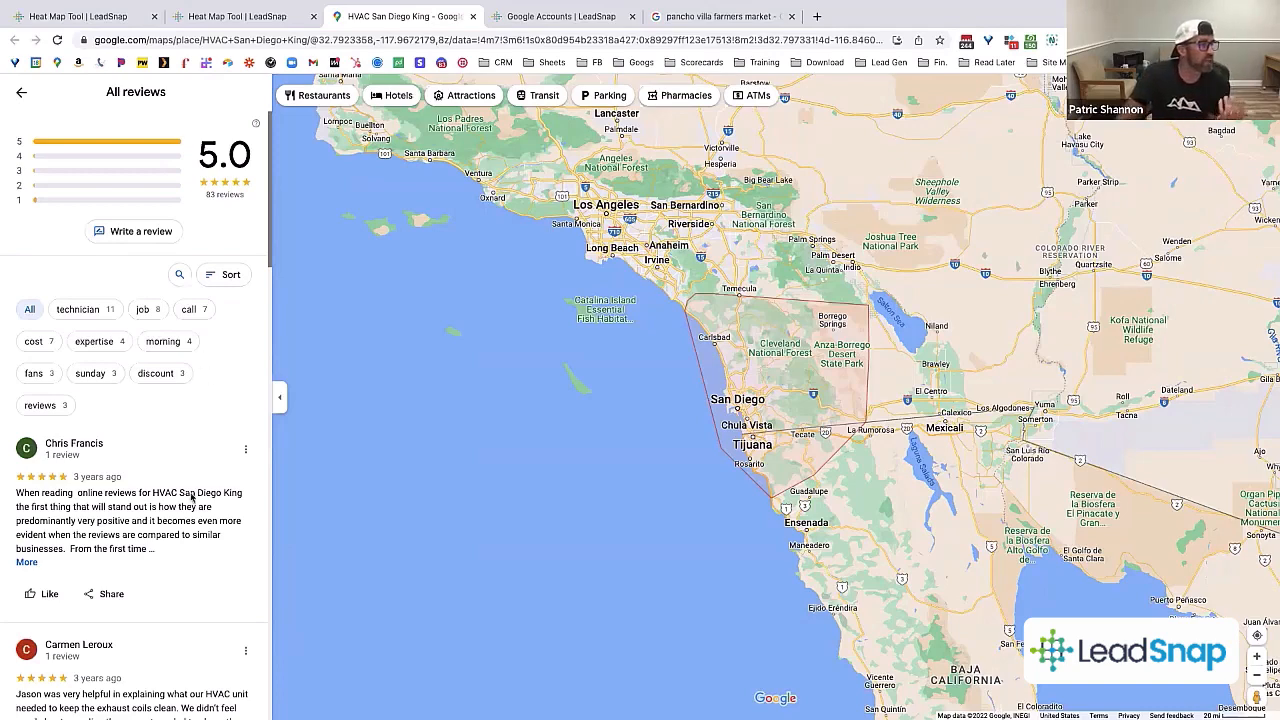
Step: Expand the first customer review to its full text and highlight its wording to examine the content
click(27, 563)
scroll(95, 517, down, 6)
scroll(95, 517, up, 4)
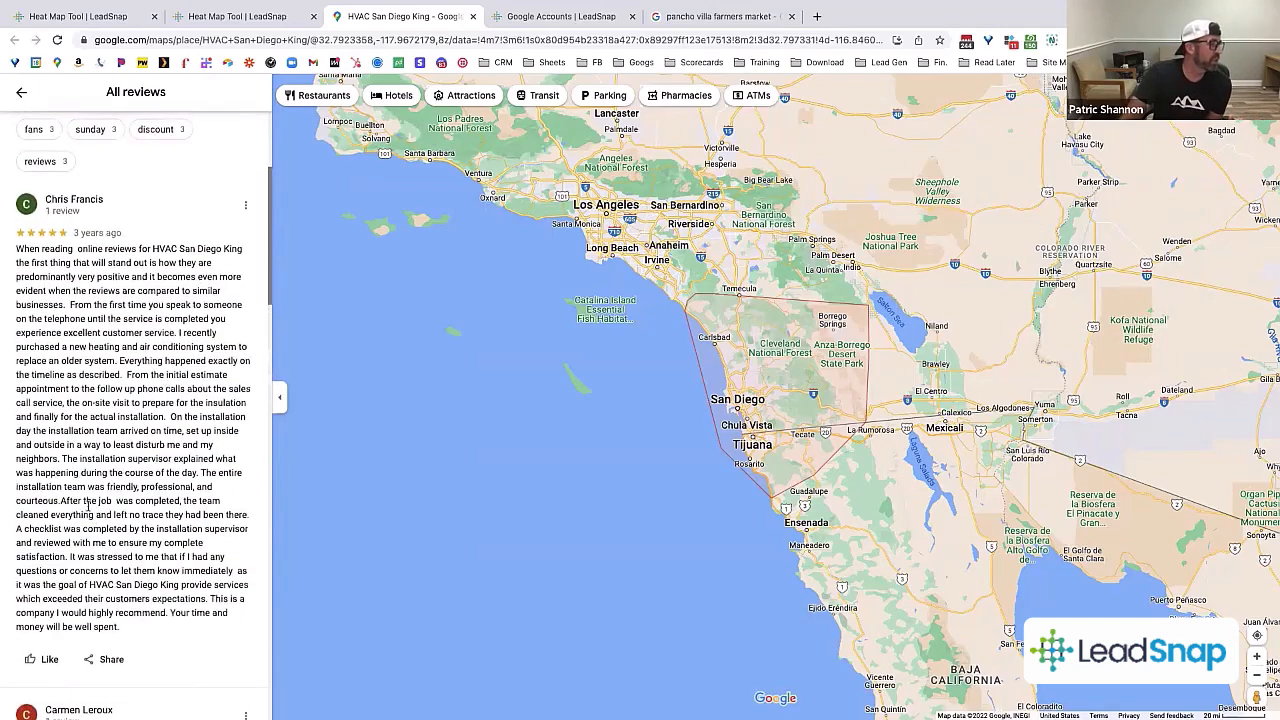
drag(14, 249, 183, 643)
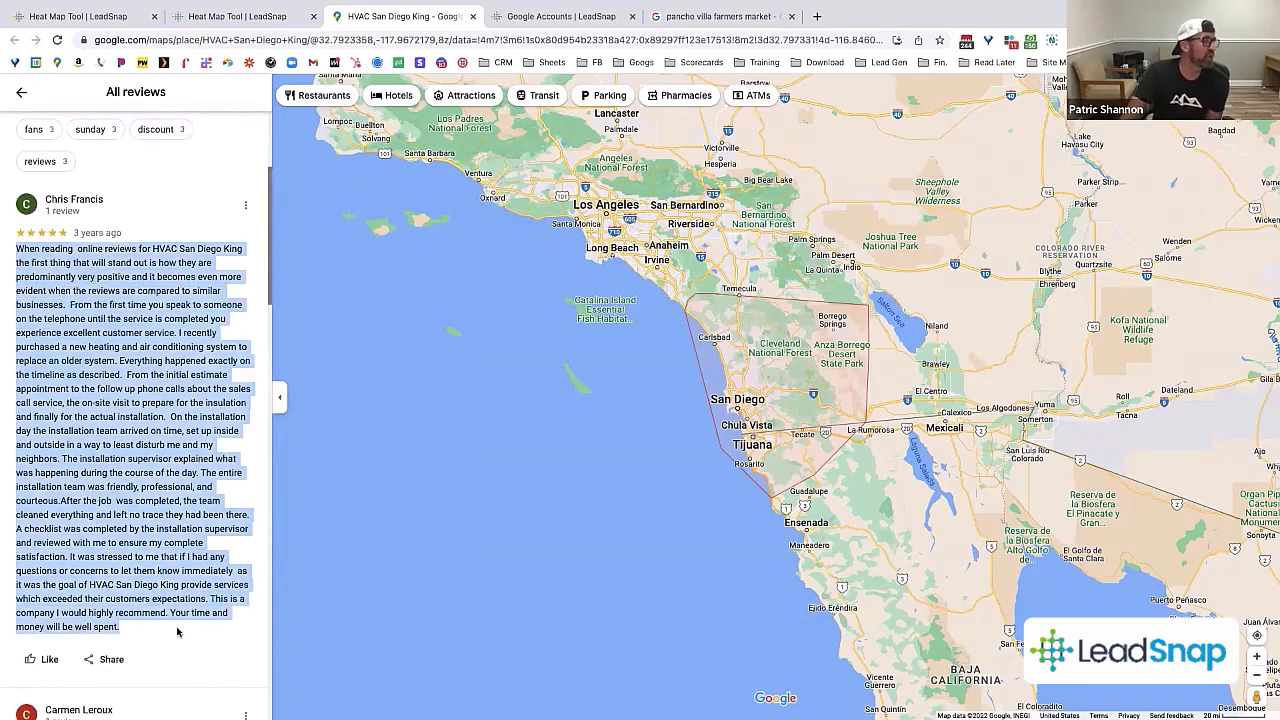
click(177, 628)
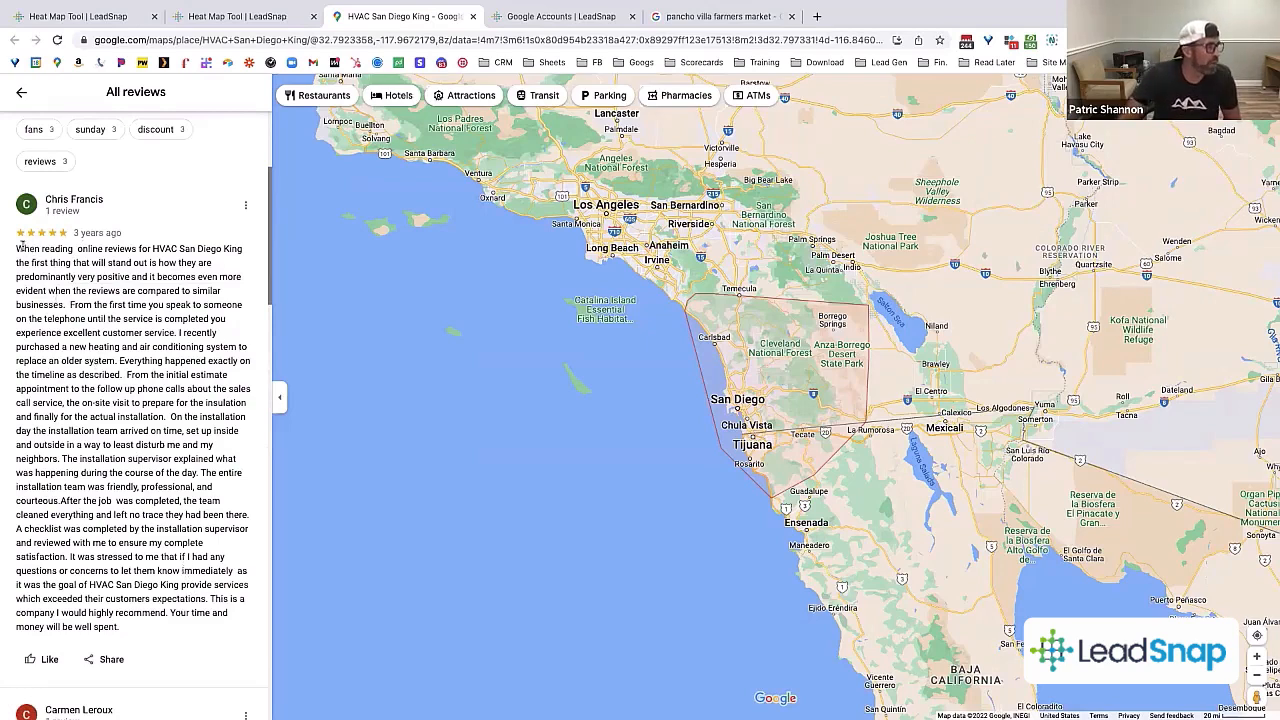
drag(16, 248, 140, 486)
click(152, 458)
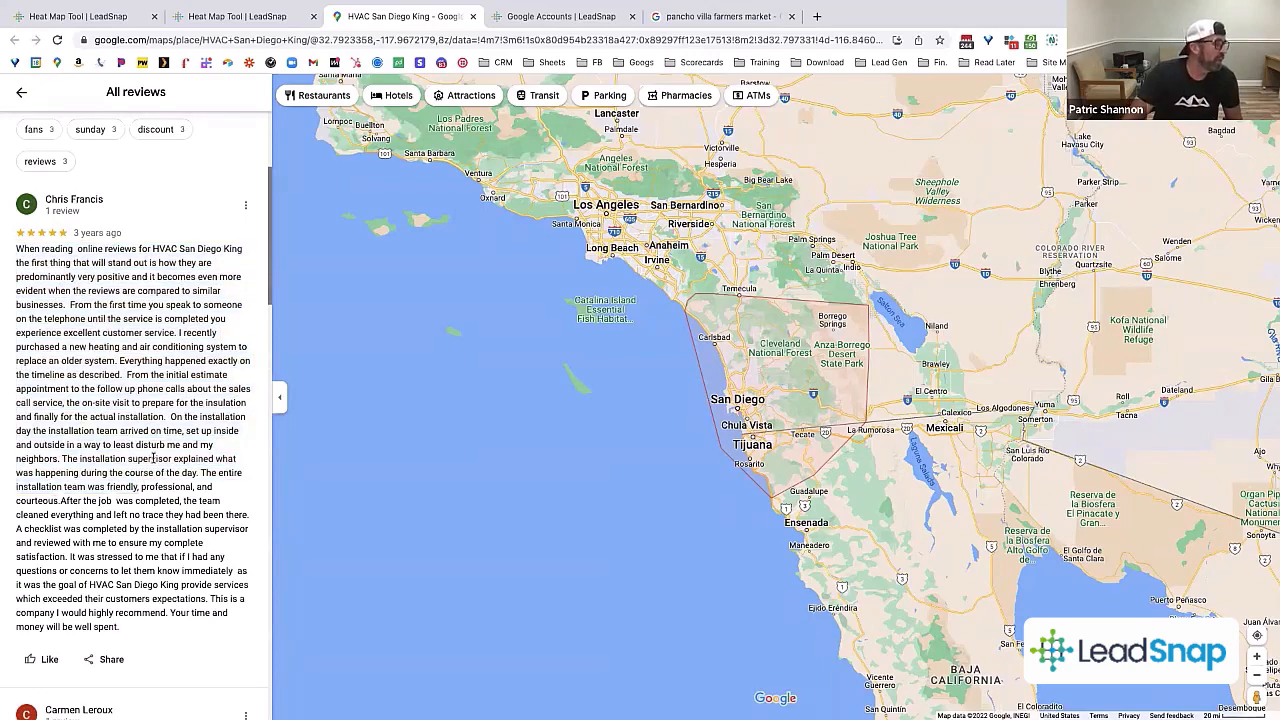
Step: Highlight the "HVAC San Diego" mention near the end of the expanded review and return to the review overview
scroll(152, 459, down, 2)
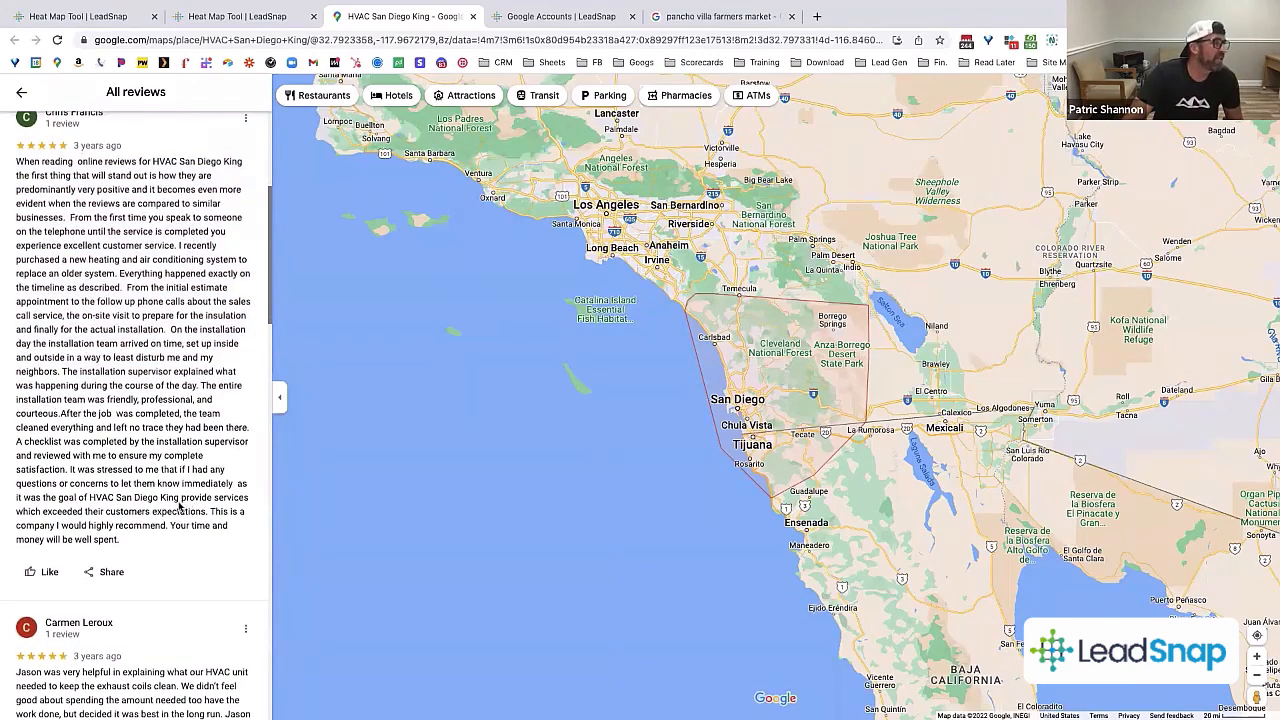
drag(90, 497, 160, 500)
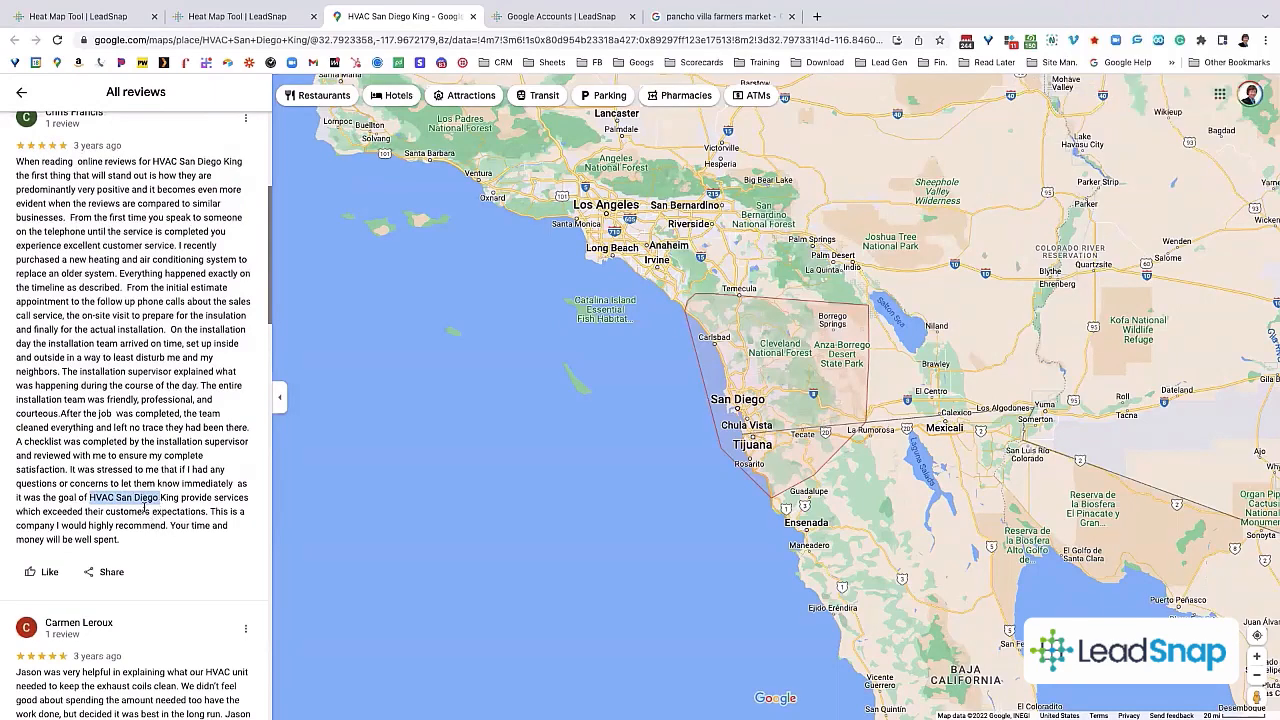
click(141, 508)
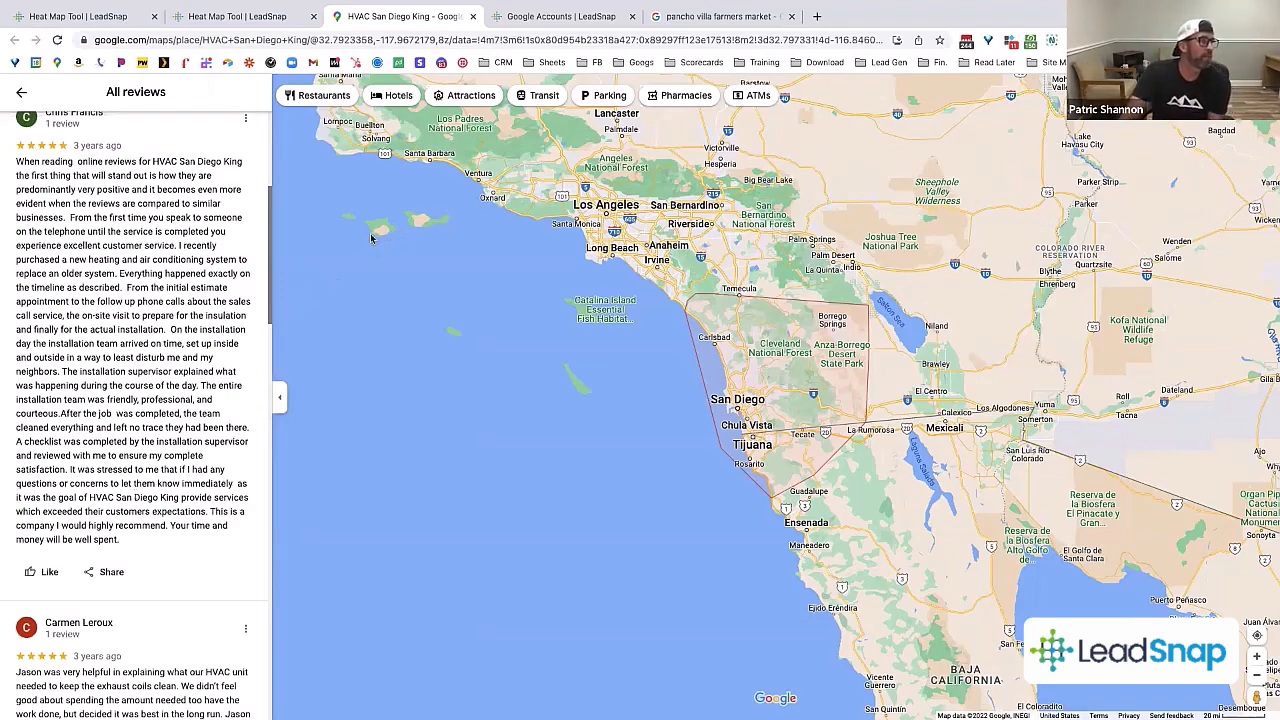
scroll(155, 286, up, 3)
scroll(155, 286, up, 2)
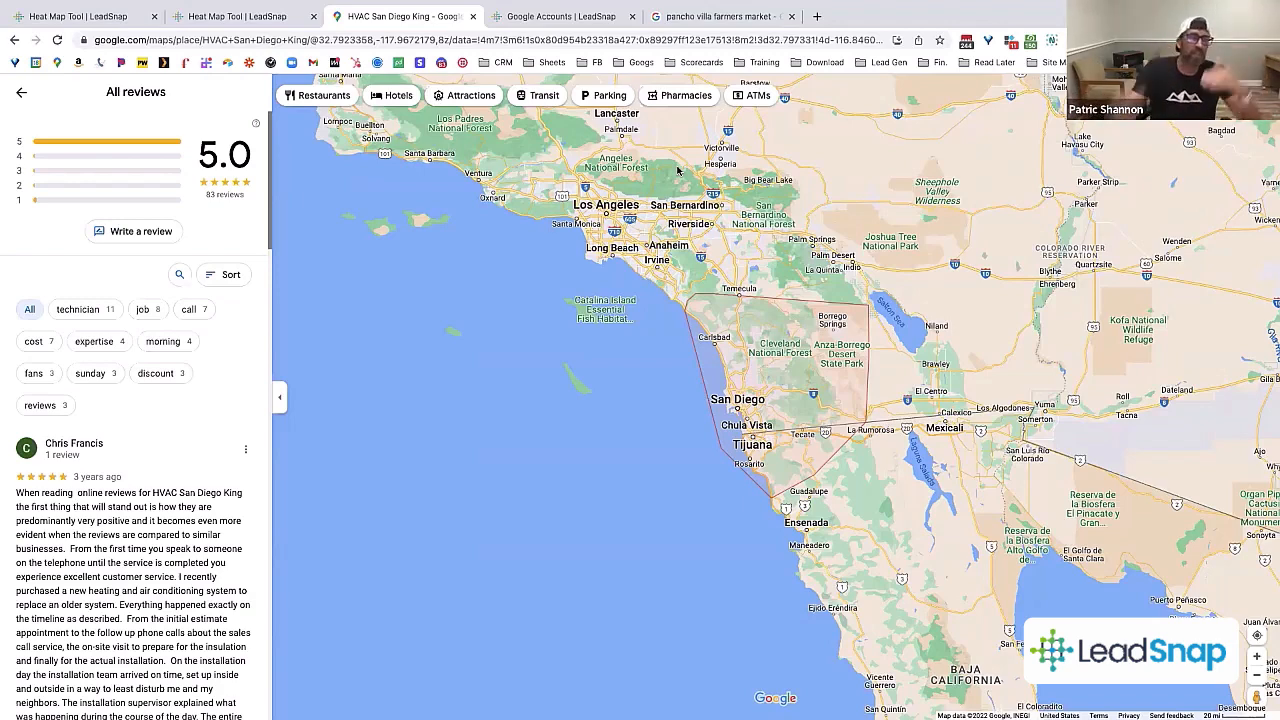
Step: Go back to the LeadSnap heat map with 2.5 mi spacing and show its details and ranking grid
click(207, 18)
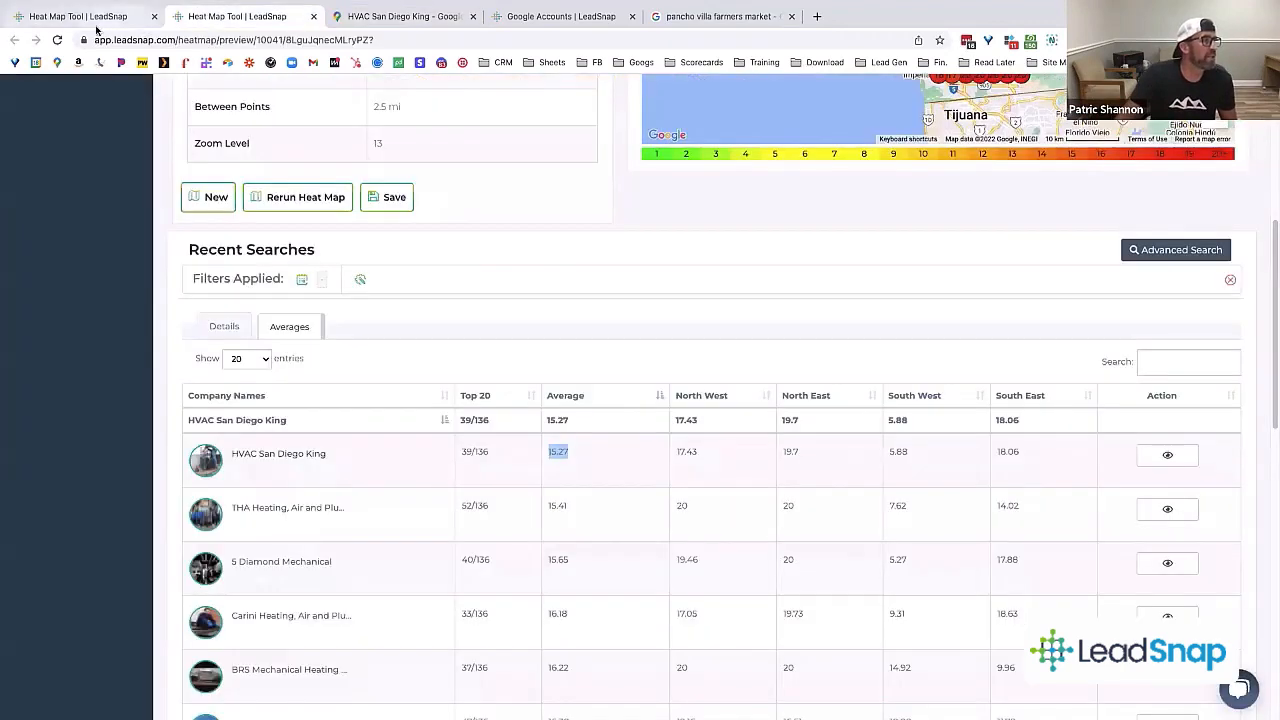
scroll(970, 355, up, 5)
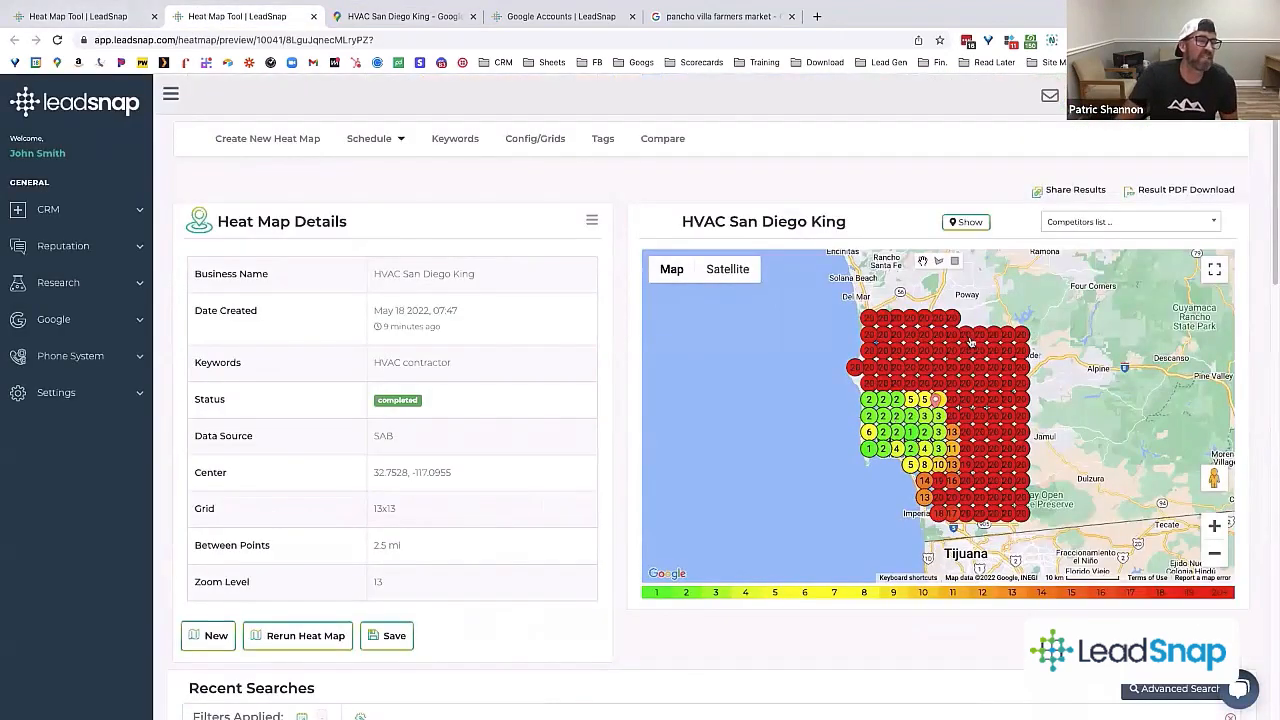